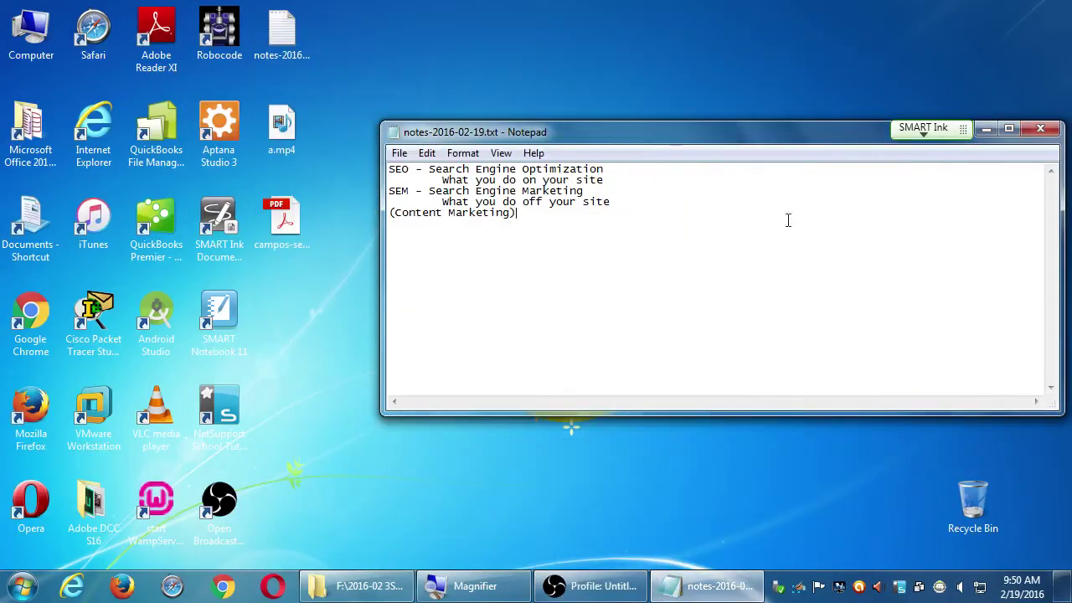
# Minimize the Notepad notes to show the desktop, and magnify it with Magnifier.
pyautogui.click(987, 130)
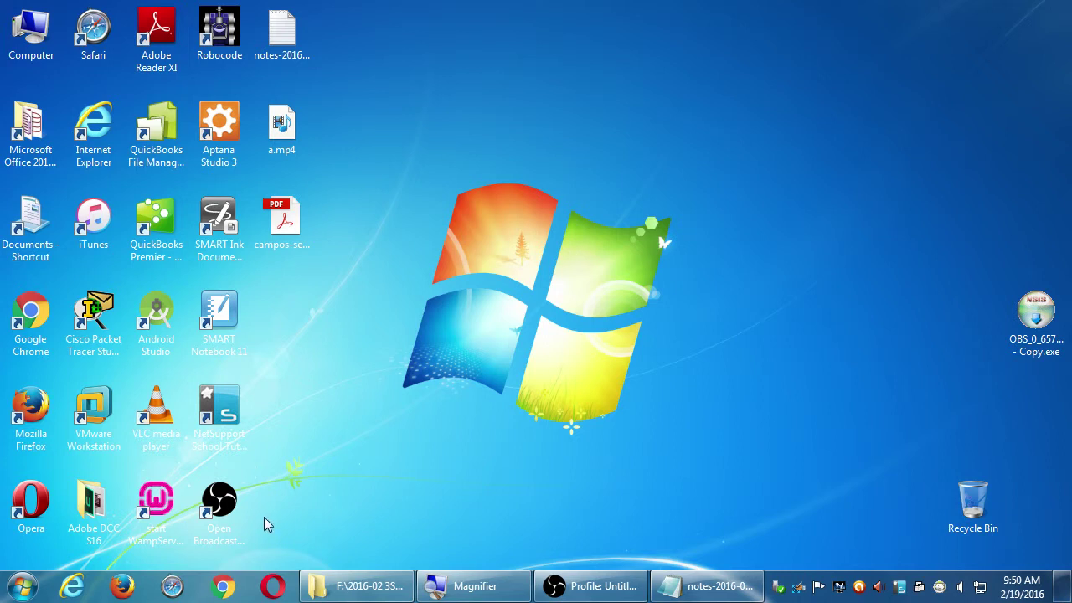
pyautogui.press('super+plus')
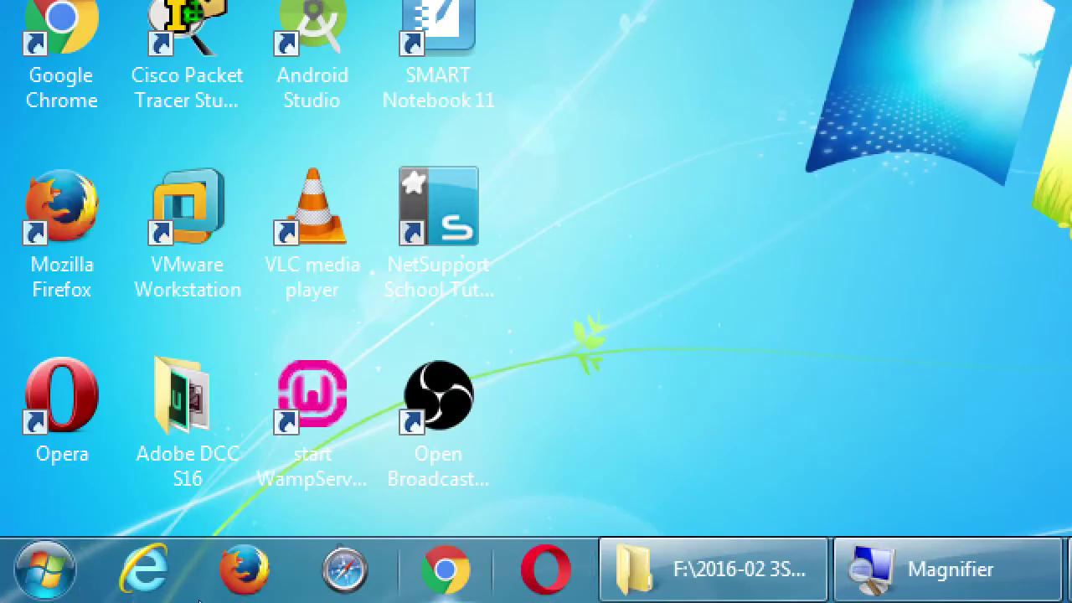
# Launch Chrome from the taskbar so it opens on the sdce.edu homepage.
pyautogui.click(241, 570)
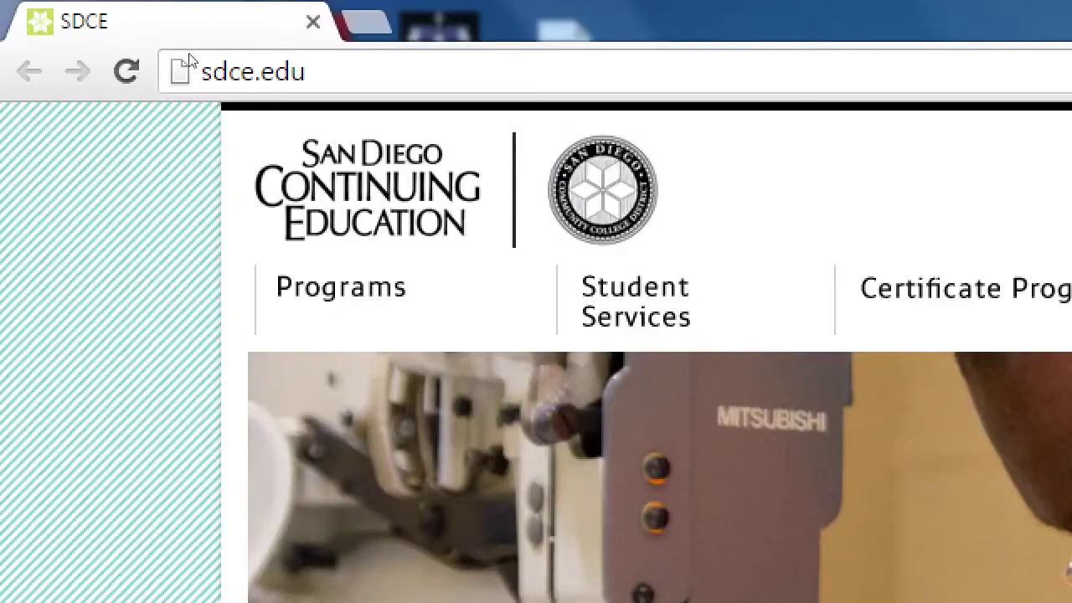
# Replace the sdce.edu address with google.com to load the Google homepage.
pyautogui.click(193, 60)
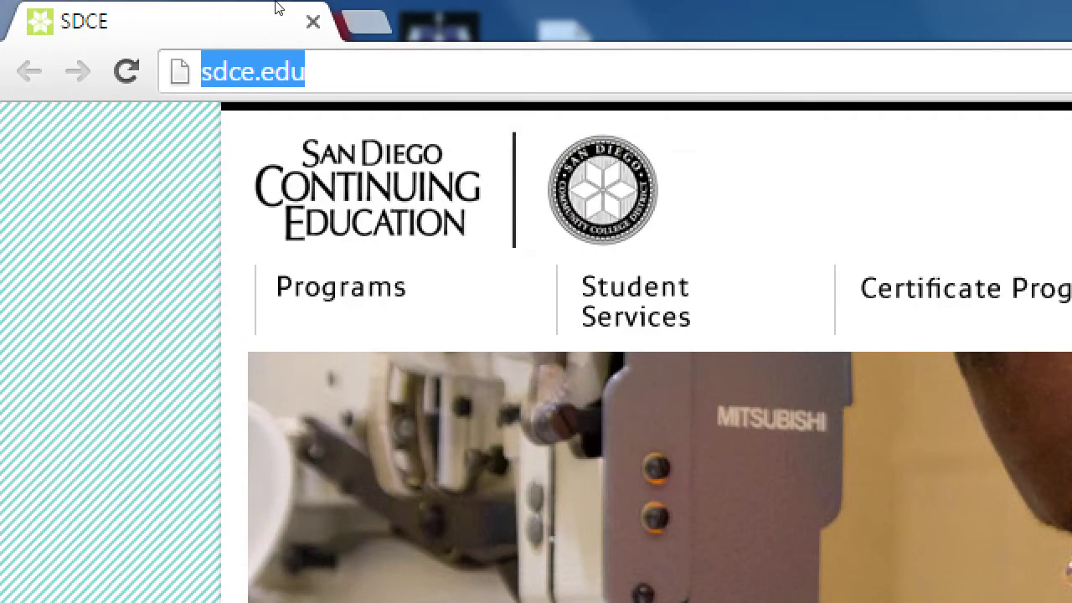
pyautogui.write('google.com')
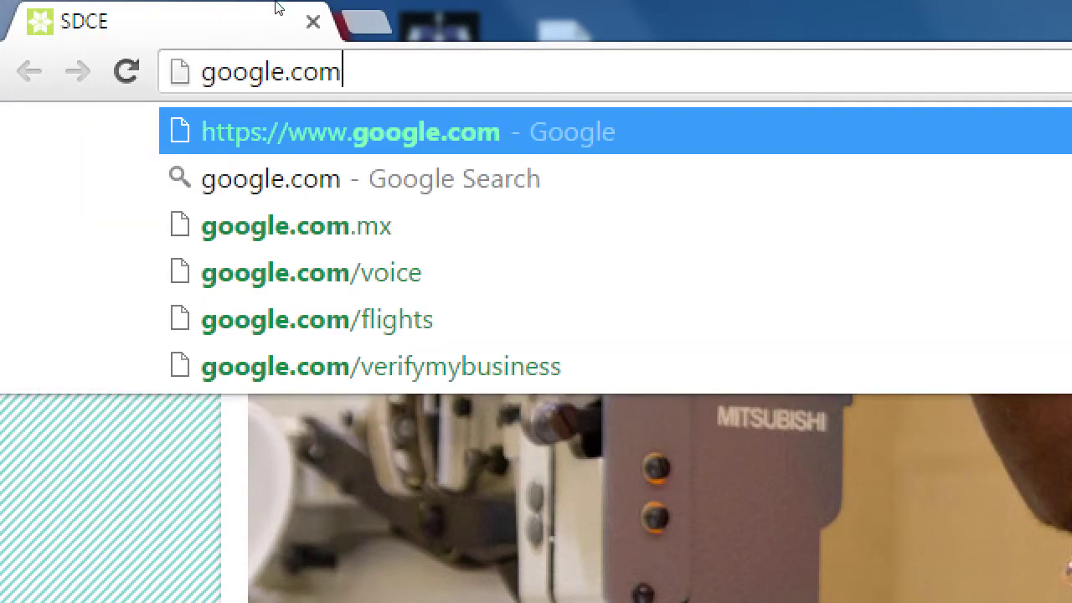
pyautogui.press('Return')
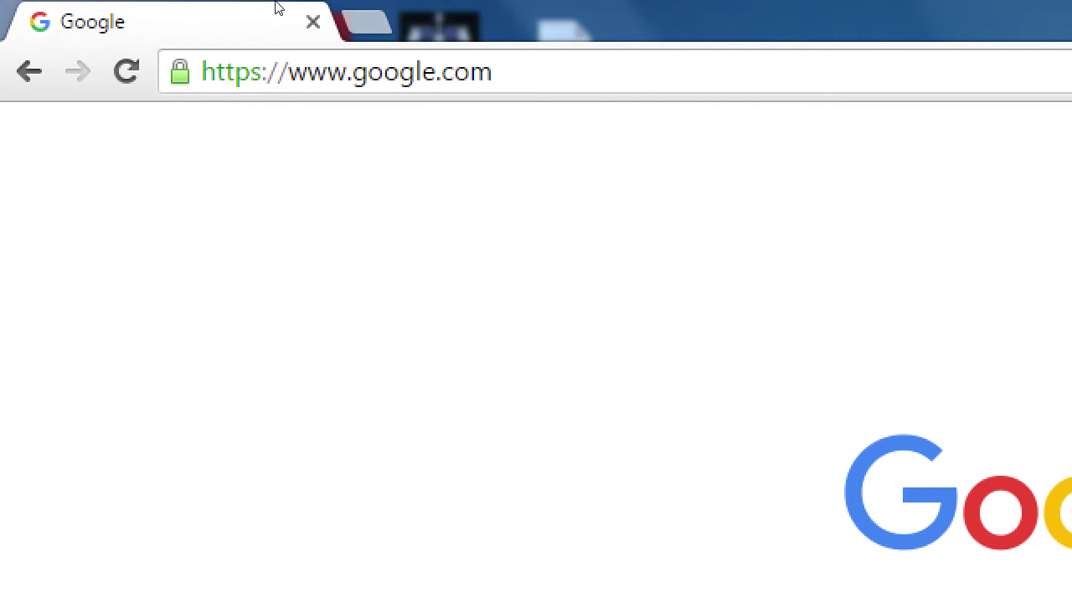
# Open a new tab and load bing.com in it.
pyautogui.hotkey('ctrl', 't')
pyautogui.write('bing')
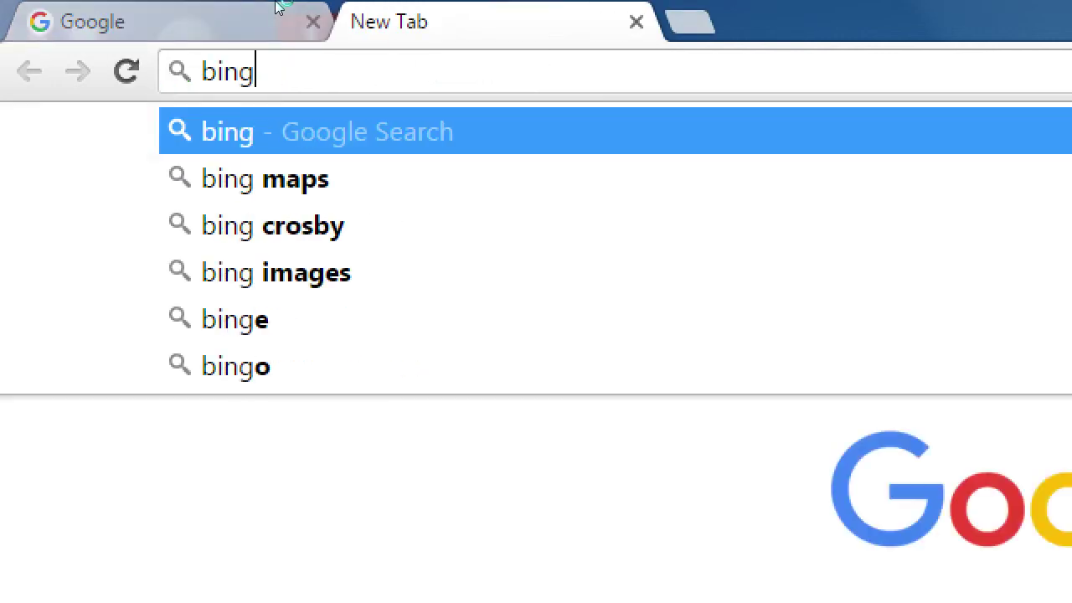
pyautogui.write('.com')
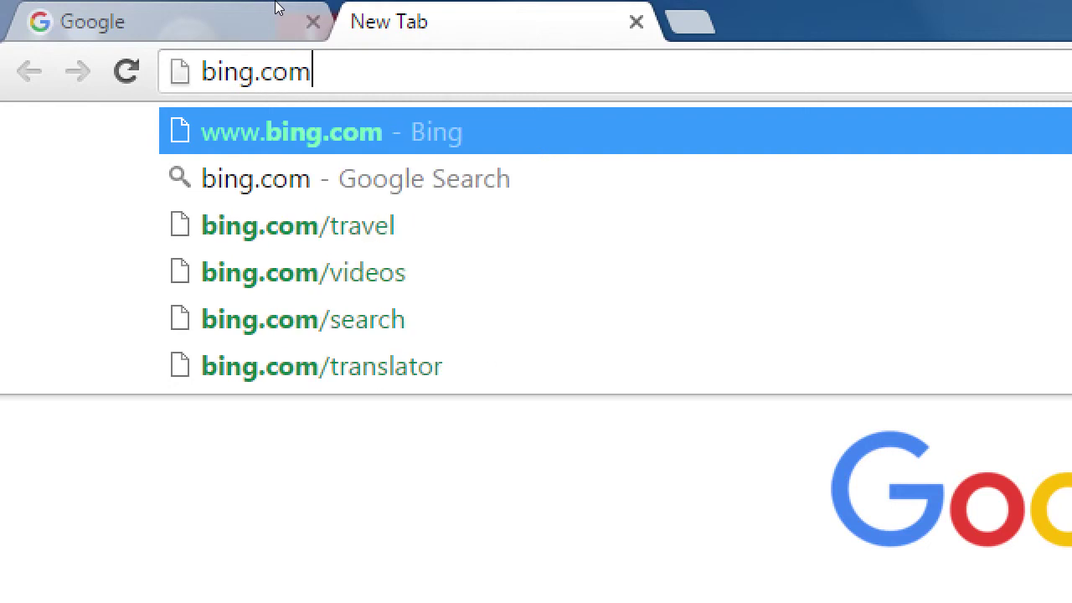
pyautogui.press('Return')
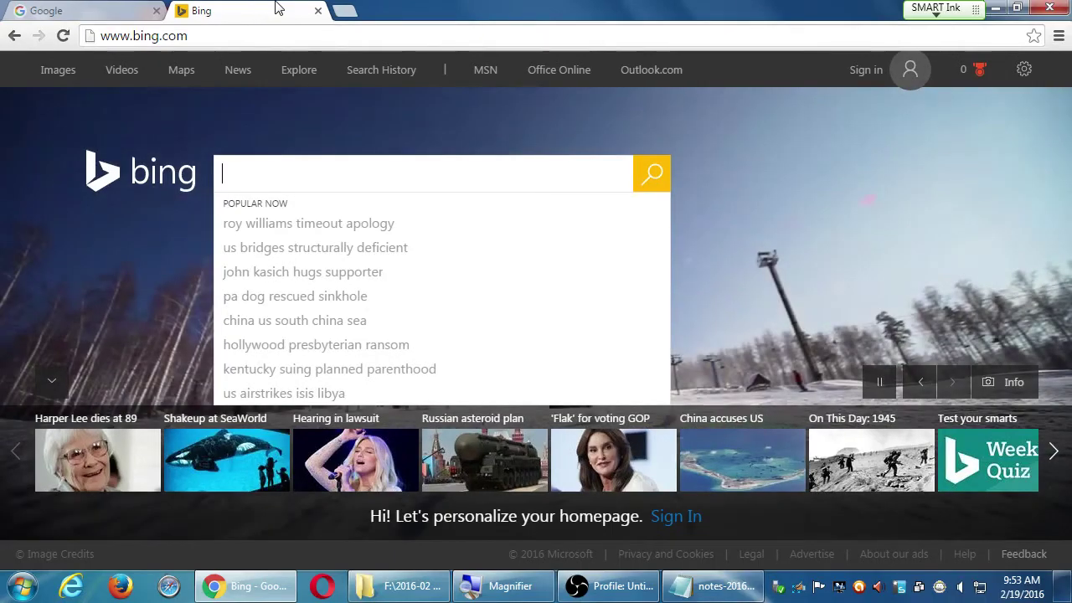
# Flip between the Google and Bing tabs, then open a third blank tab.
pyautogui.hotkey('ctrl', 'Tab')
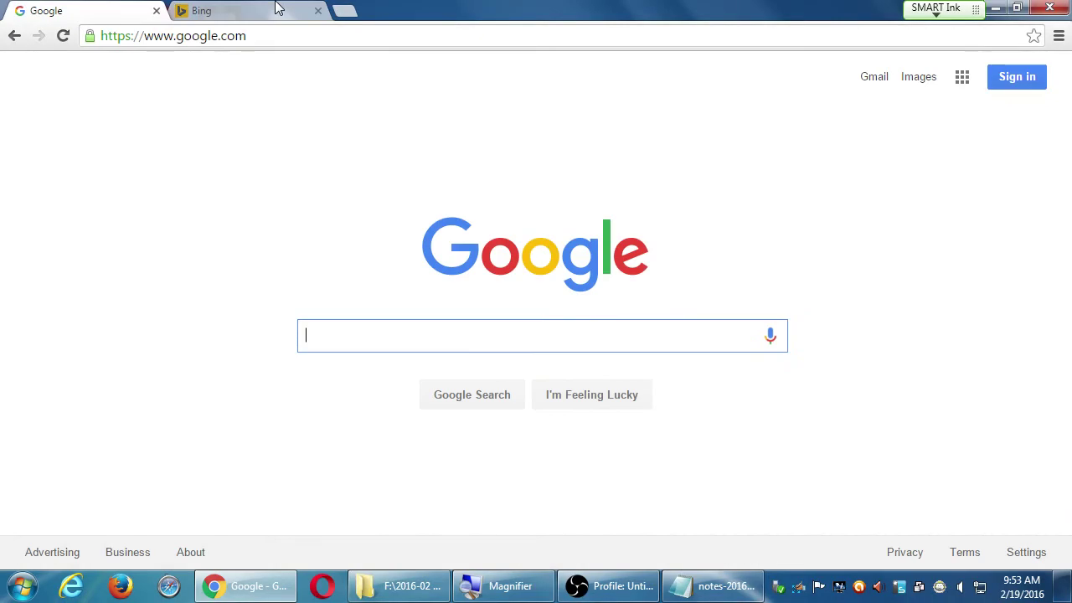
pyautogui.hotkey('ctrl', 'Tab')
pyautogui.hotkey('ctrl', 'Tab')
pyautogui.hotkey('ctrl', 'Tab')
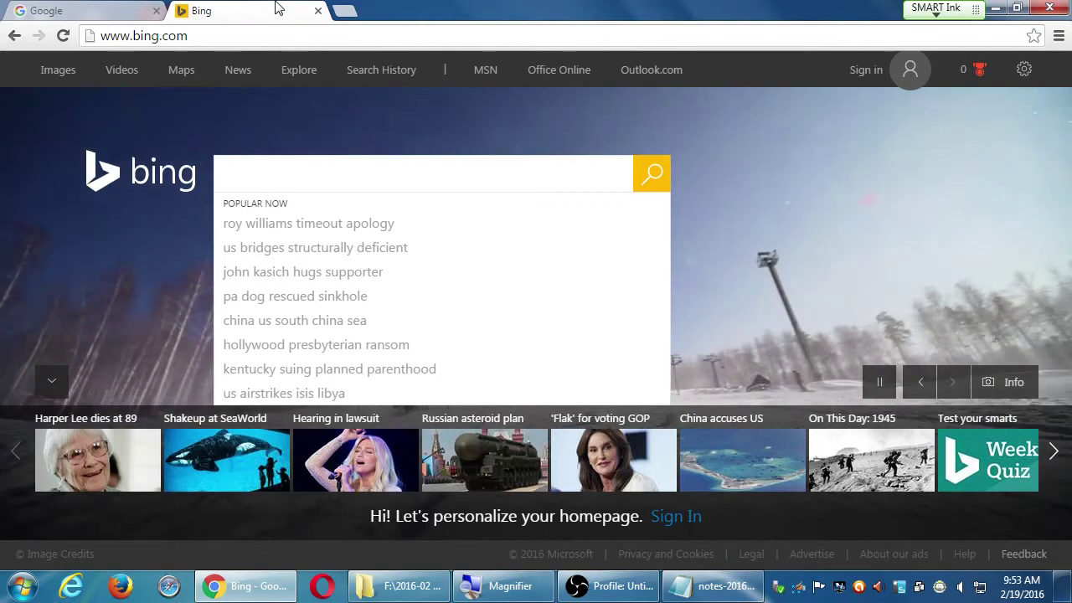
pyautogui.hotkey('ctrl', 'Tab')
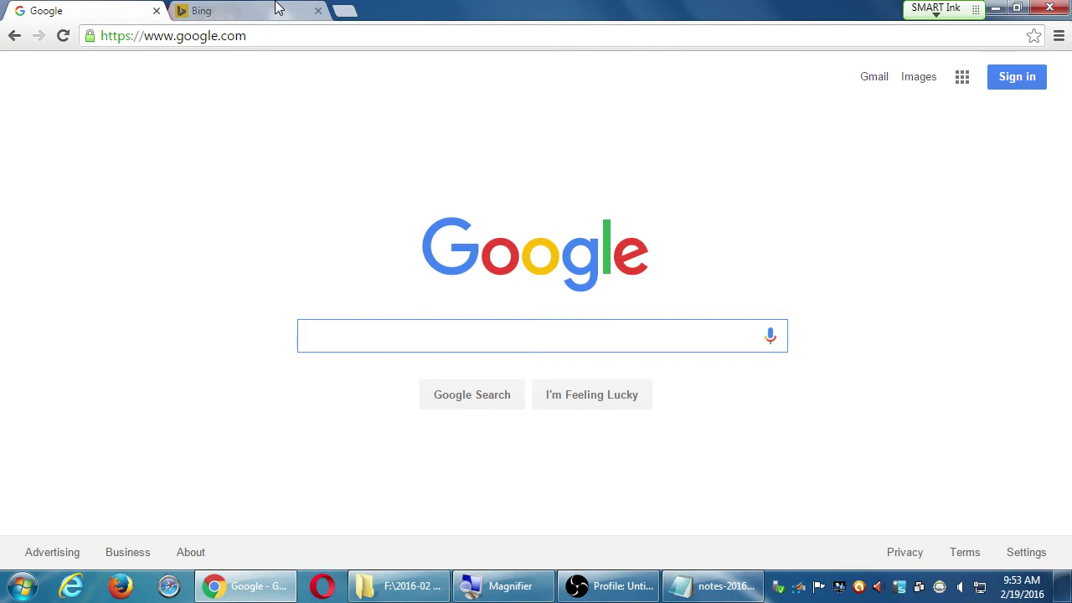
pyautogui.click(279, 8)
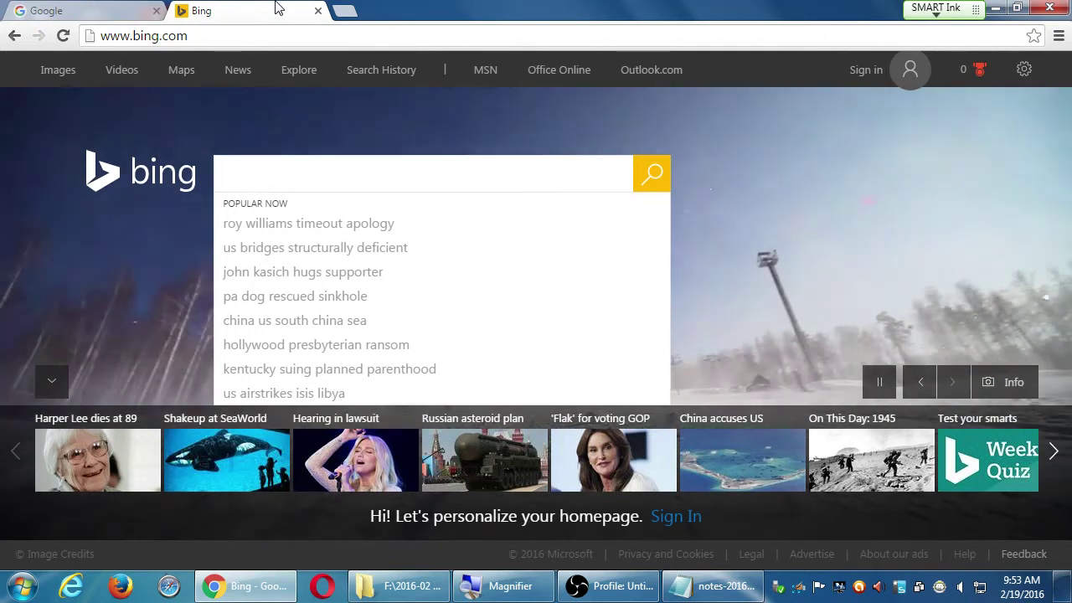
pyautogui.hotkey('ctrl', 't')
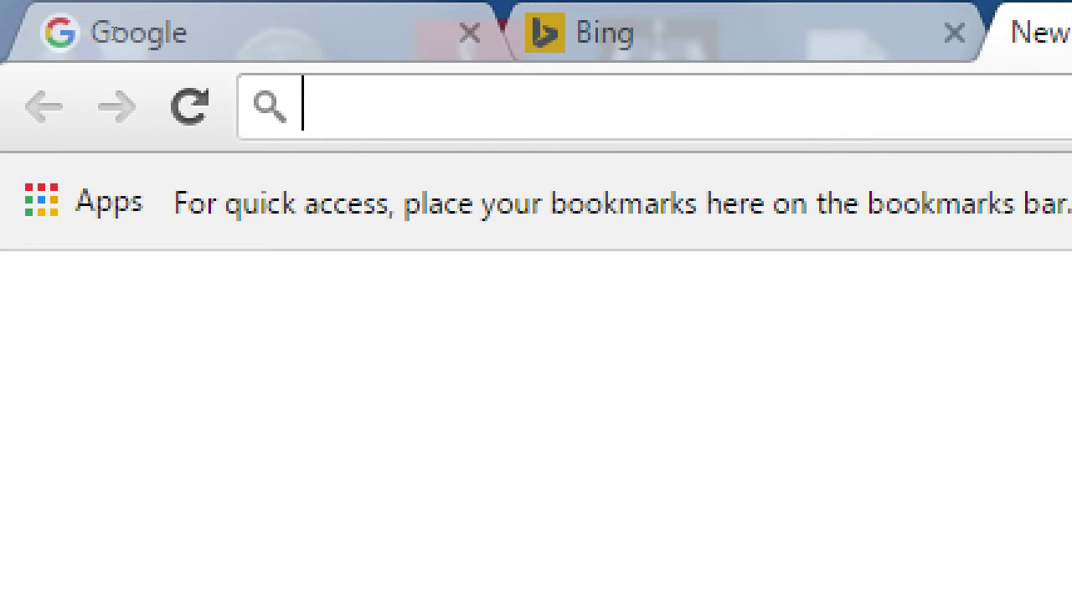
# Compare the Bing and Google tabs, finishing on the Google homepage.
pyautogui.hotkey('ctrl', 'w')
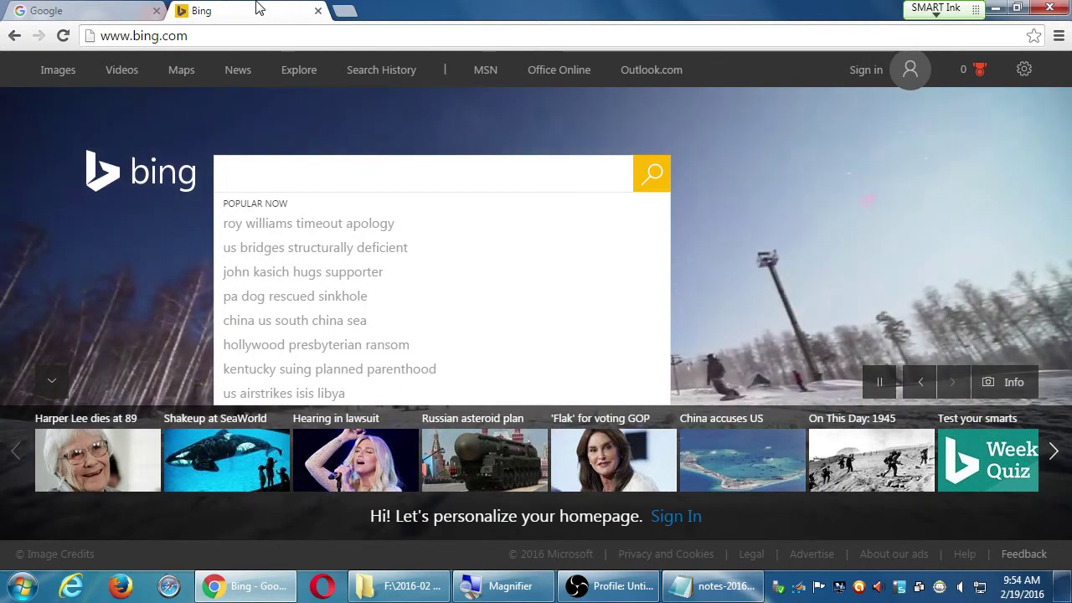
pyautogui.hotkey('ctrl', 'shift', 'Tab')
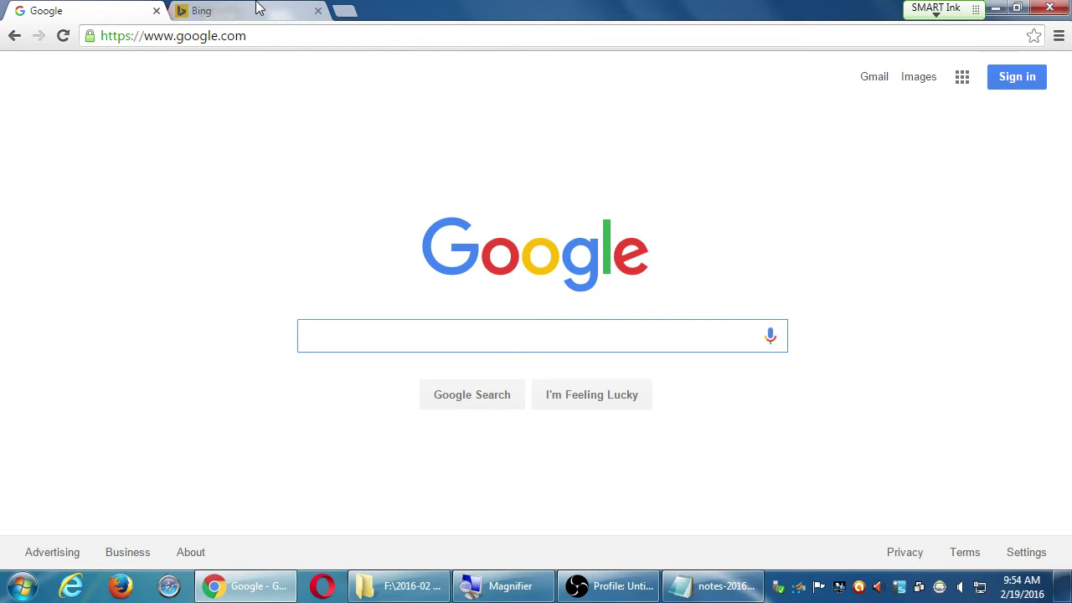
pyautogui.click(259, 8)
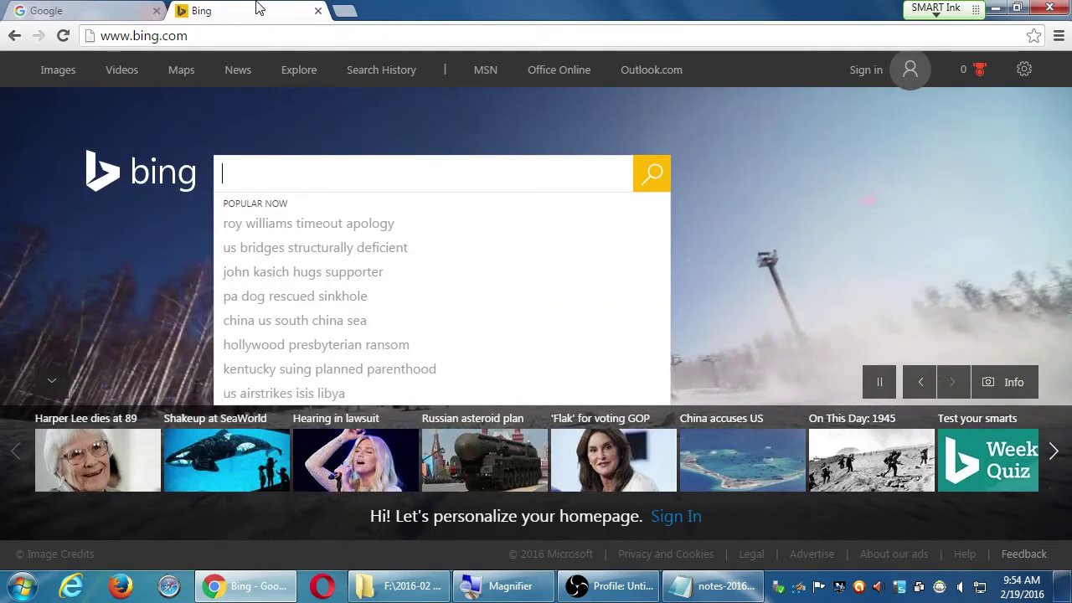
pyautogui.hotkey('ctrl', 'Tab')
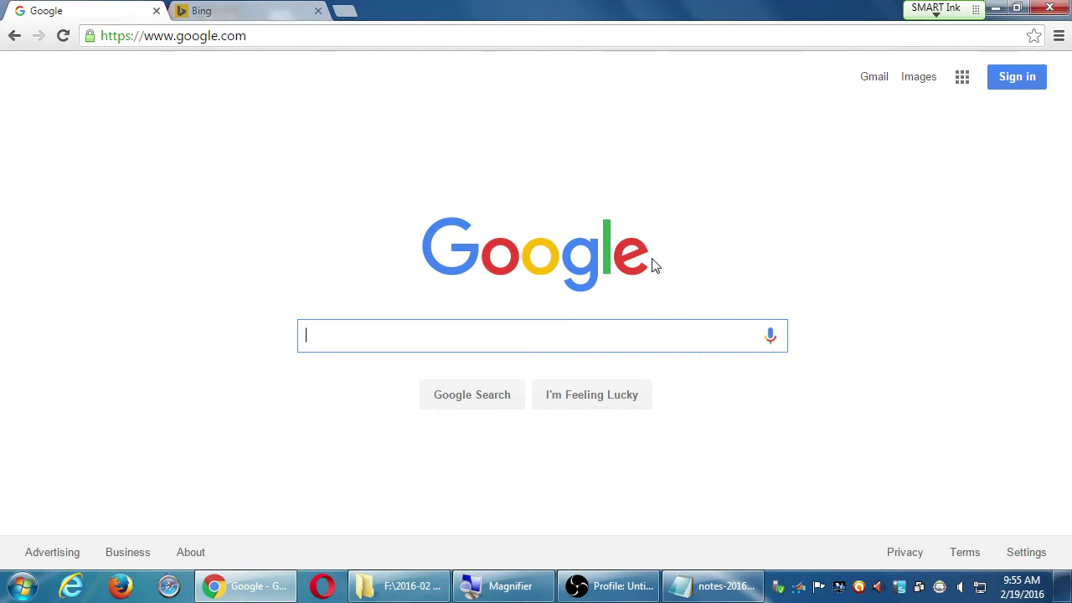
# Briefly magnify the Google homepage, then turn Magnifier off.
pyautogui.press('super+plus')
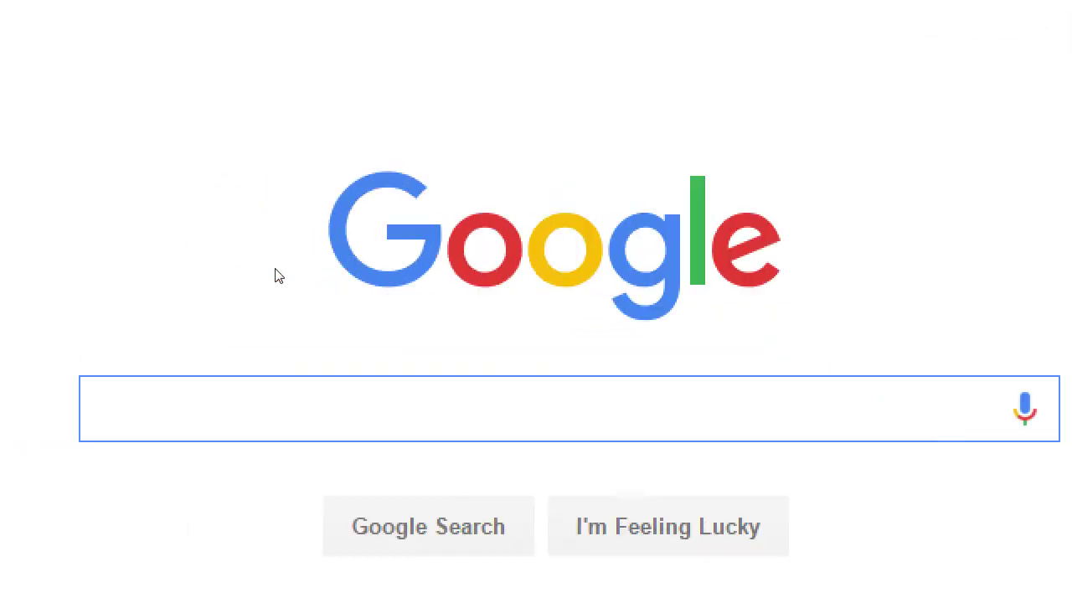
pyautogui.press('super+minus')
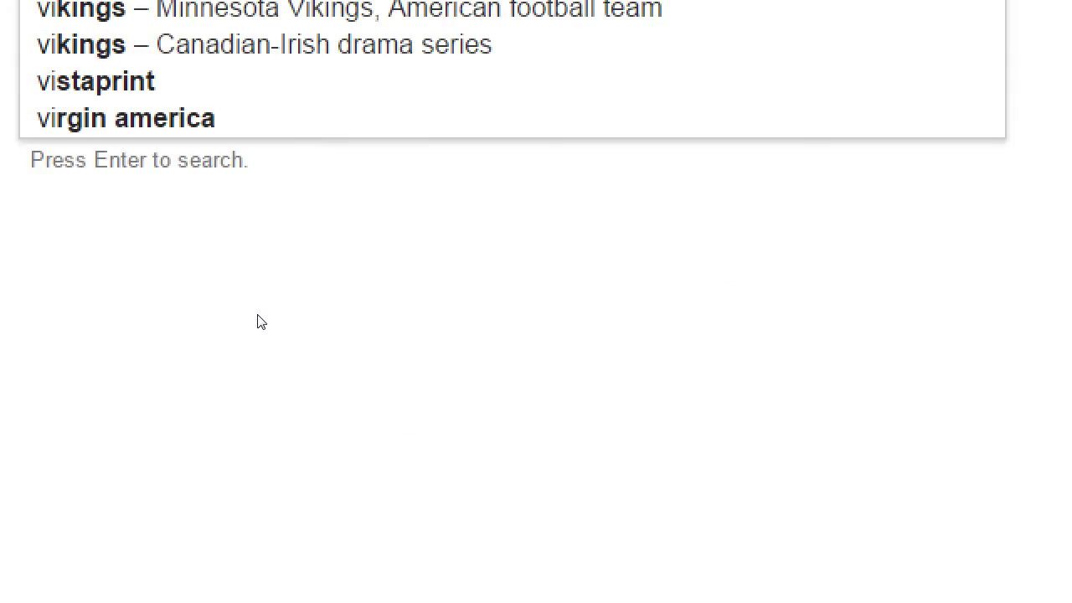
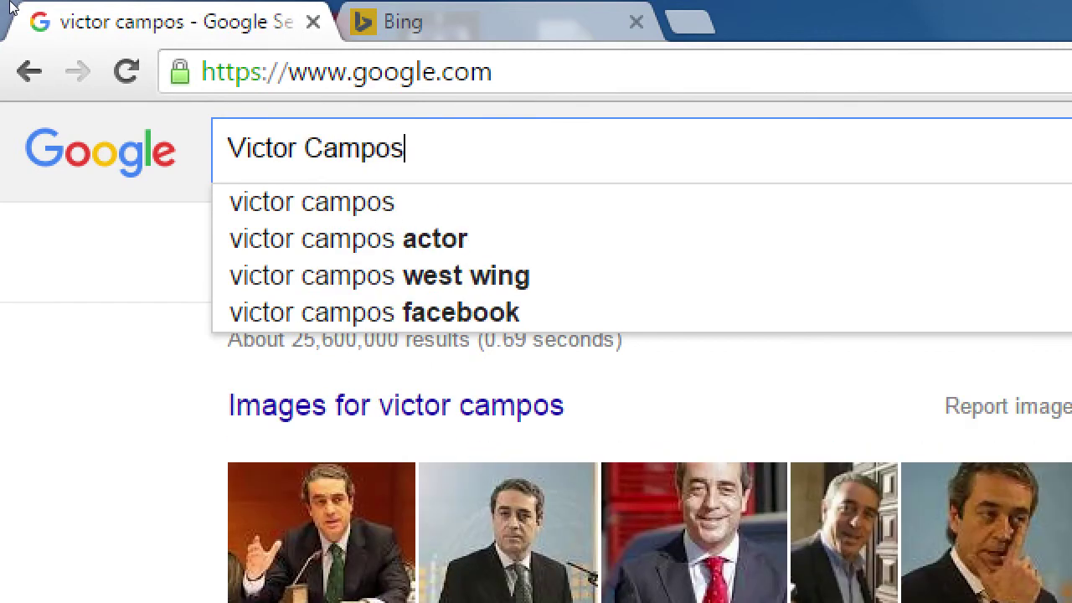
pyautogui.press('Return')
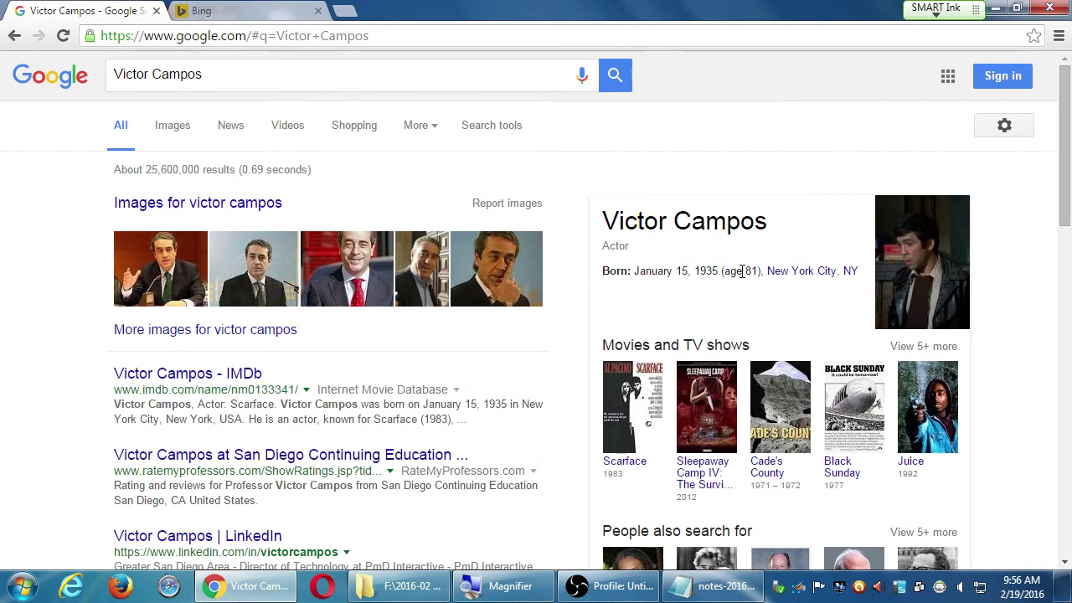
pyautogui.scroll(-3, 903, 402)
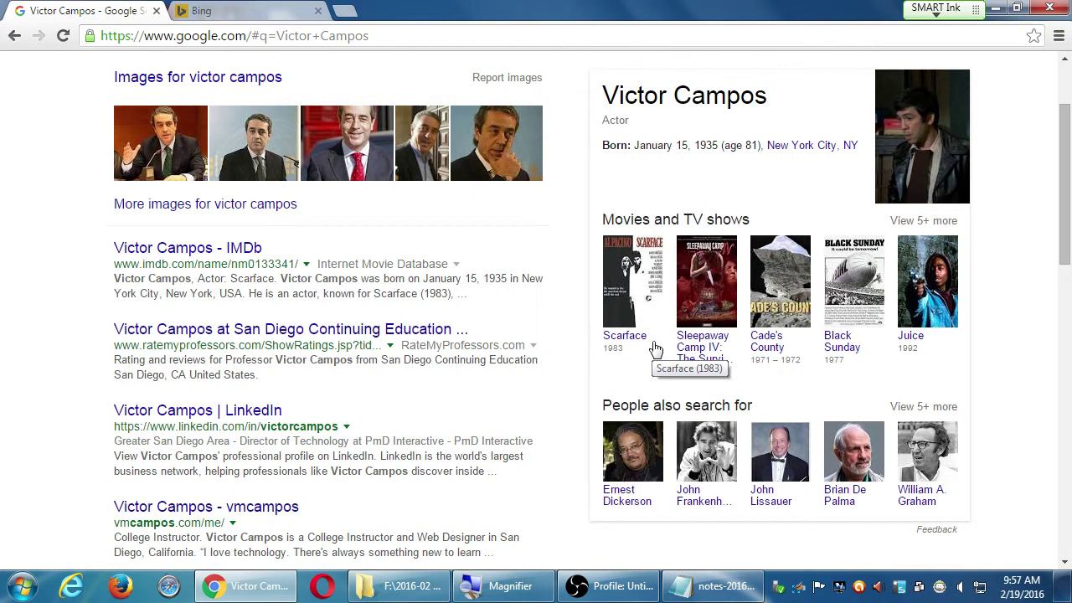
# Scroll through the Google results for the person's name down to the bottom.
pyautogui.scroll(-4, 656, 351)
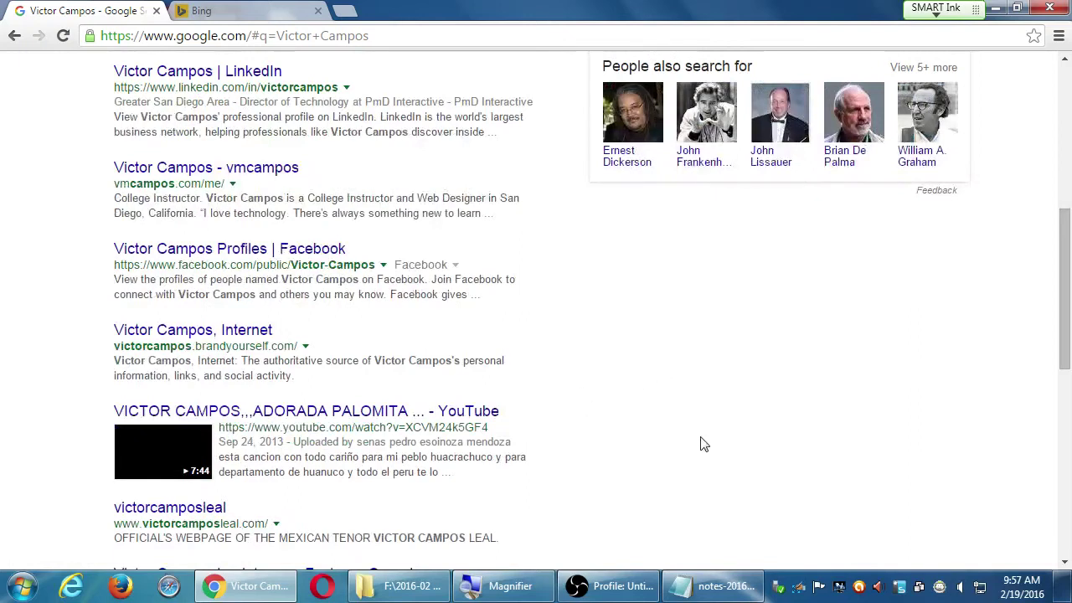
pyautogui.scroll(-5, 716, 453)
pyautogui.scroll(-3, 719, 455)
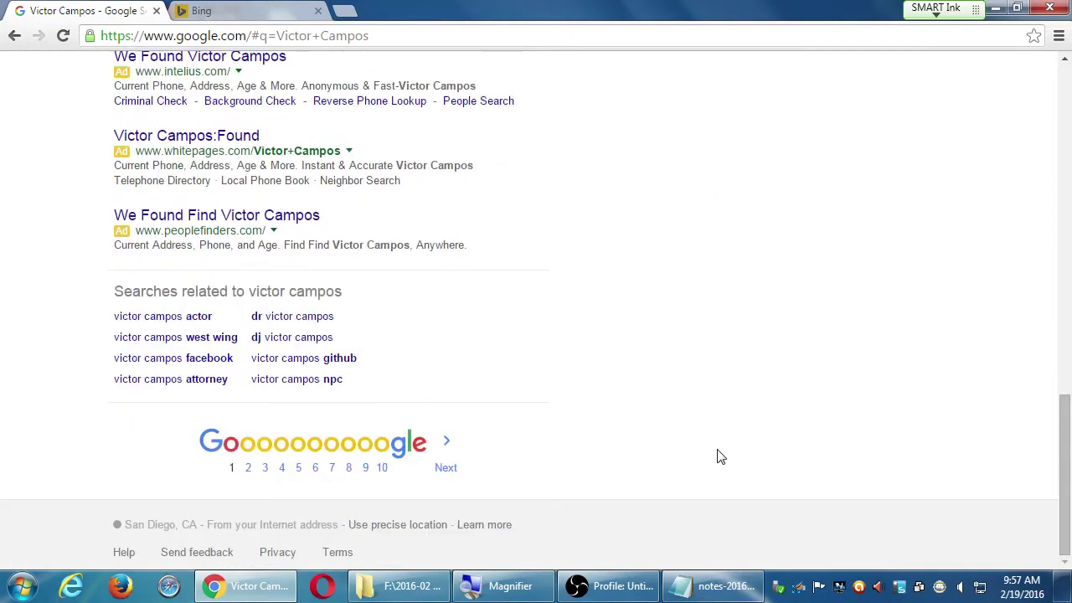
pyautogui.scroll(2, 720, 457)
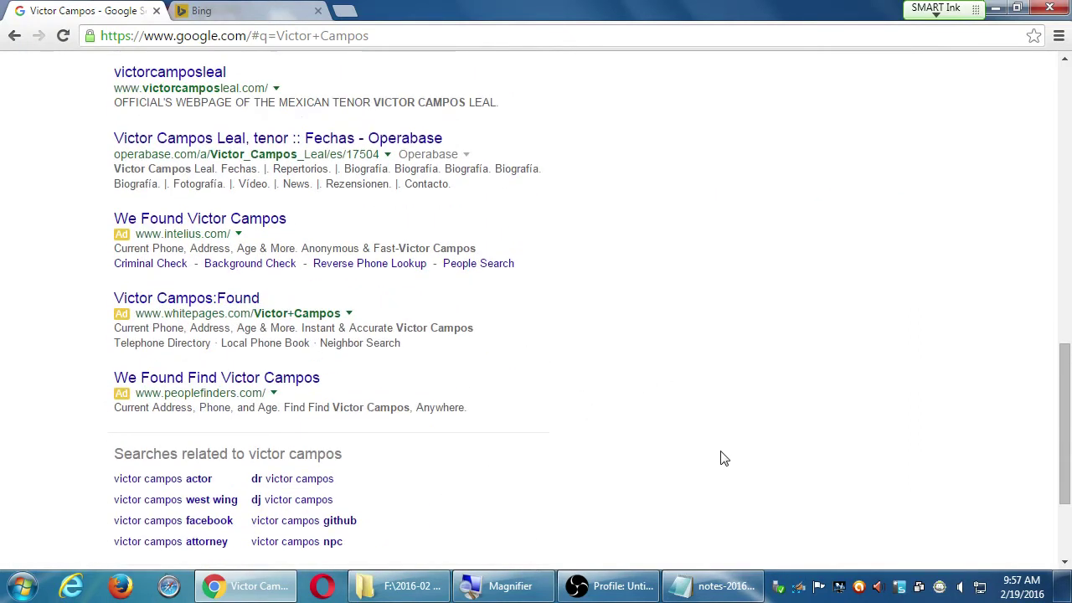
pyautogui.scroll(-2, 725, 458)
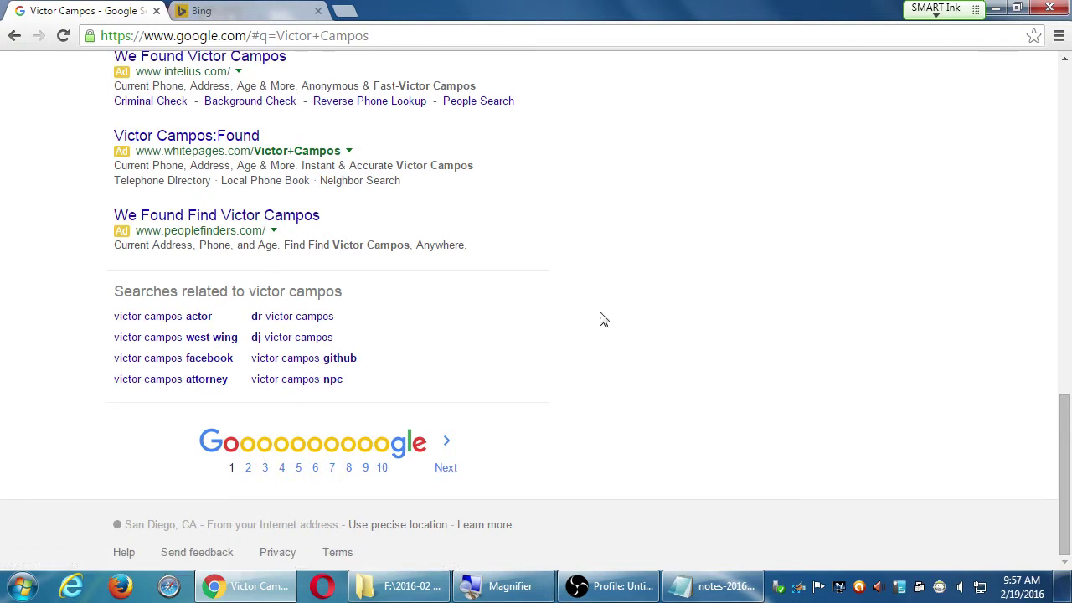
pyautogui.scroll(5, 600, 319)
pyautogui.scroll(6, 600, 319)
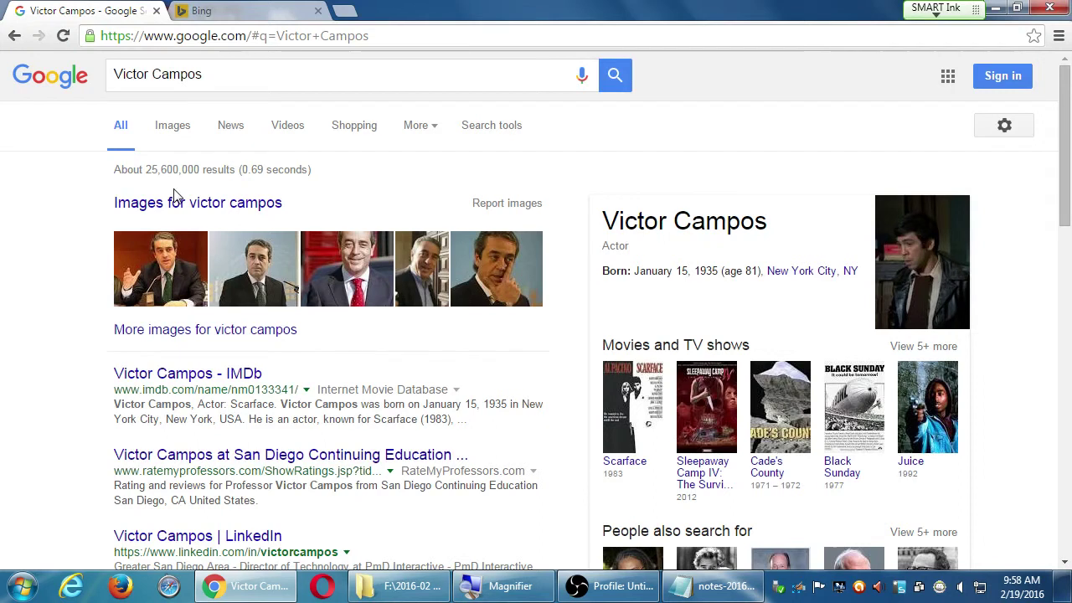
pyautogui.scroll(-8, 118, 322)
pyautogui.scroll(-5, 118, 323)
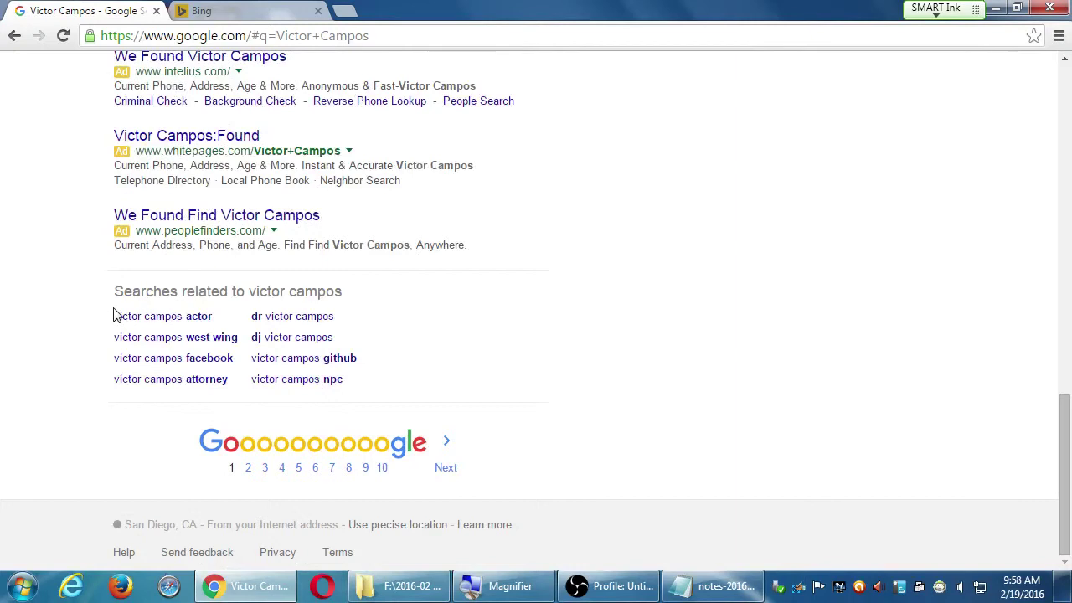
# Select the whole search query in the box and switch to the Bing tab.
pyautogui.scroll(13, 103, 313)
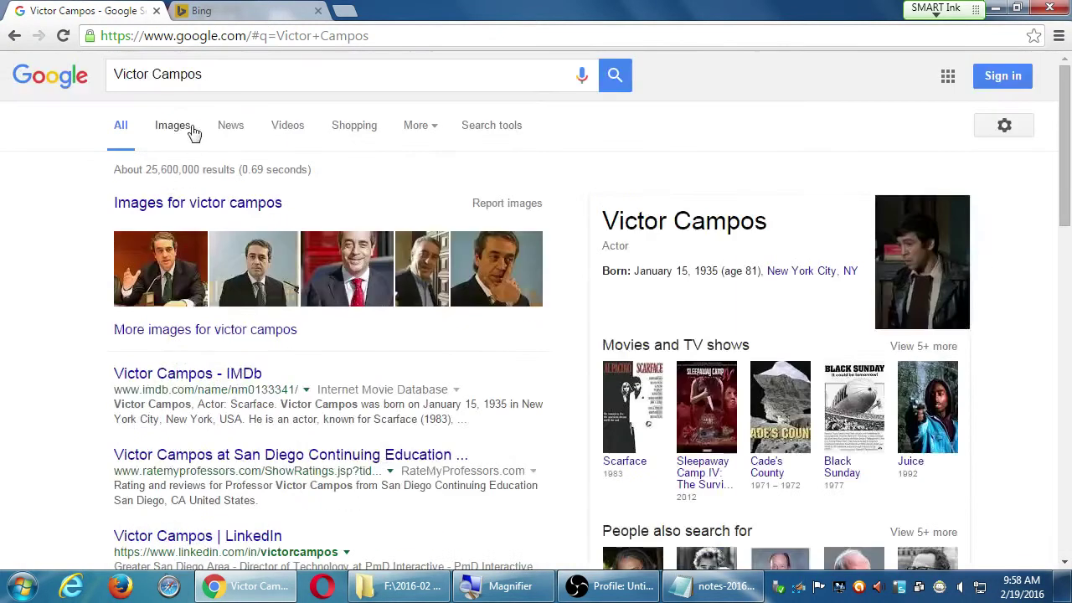
pyautogui.moveTo(215, 72); pyautogui.dragTo(60, 80)
pyautogui.hotkey('ctrl', 'c')
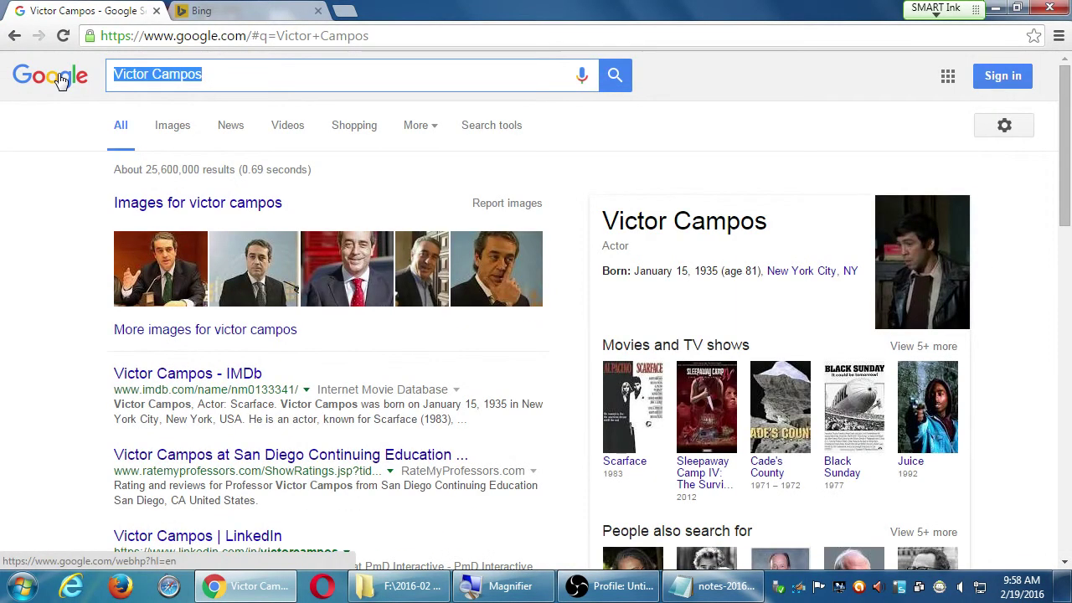
pyautogui.click(195, 9)
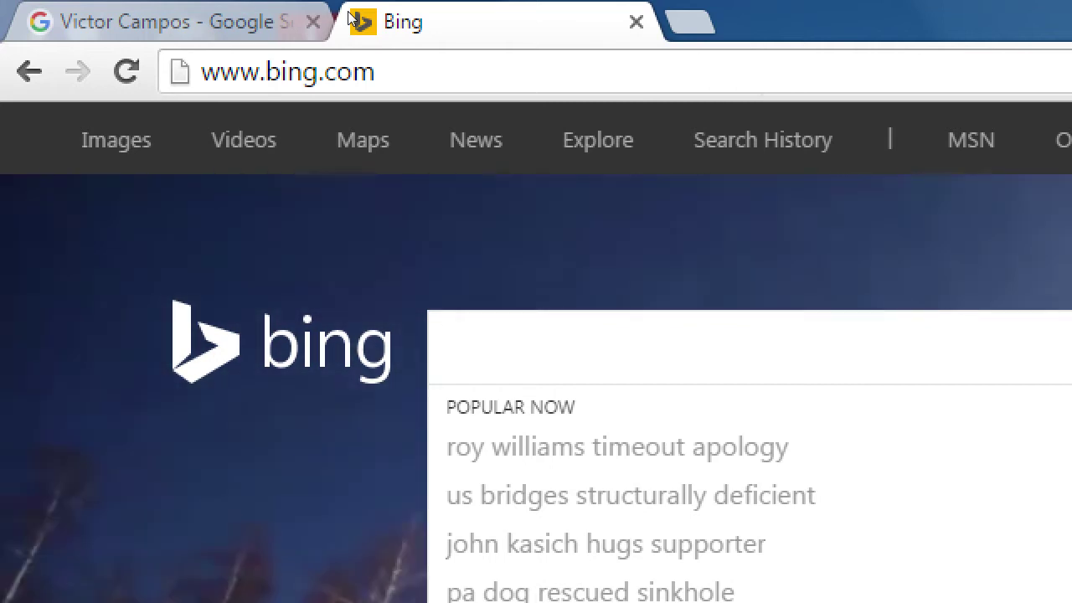
# Paste the person's name into Bing and search, bringing up 4,560,000 results.
pyautogui.hotkey('ctrl', 'v')
pyautogui.press('Return')
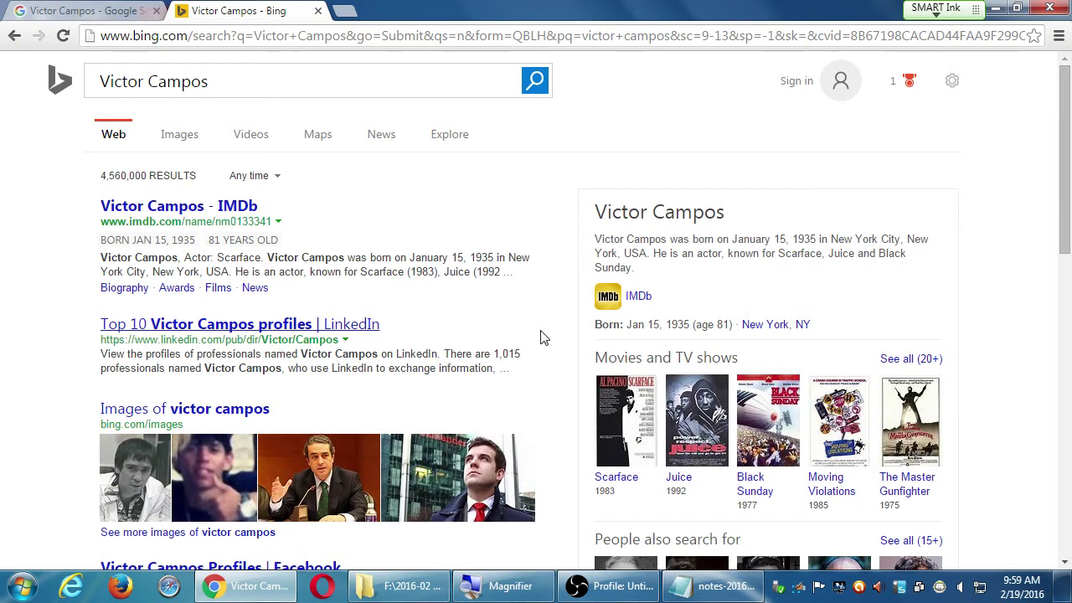
# Scroll through the Bing results for the person's name.
pyautogui.scroll(-2, 541, 335)
pyautogui.scroll(-2, 350, 303)
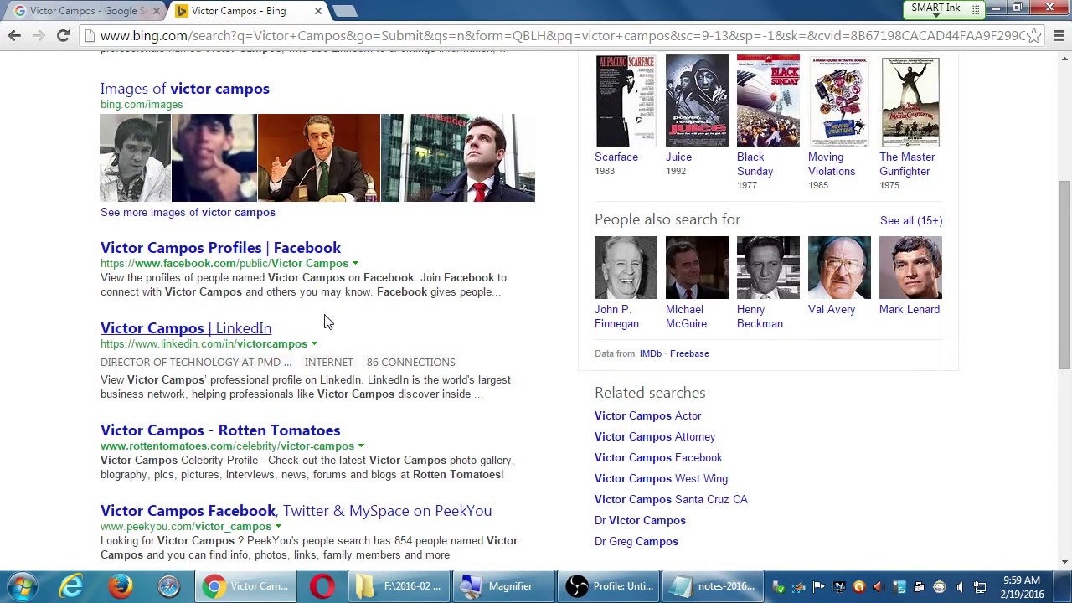
pyautogui.scroll(3, 331, 327)
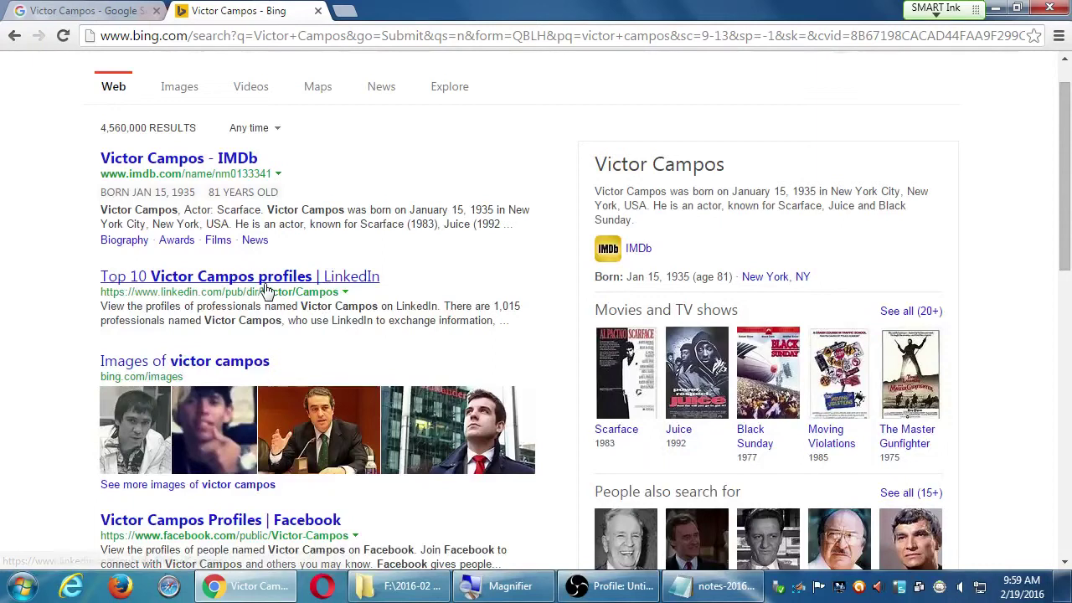
pyautogui.scroll(-4, 266, 289)
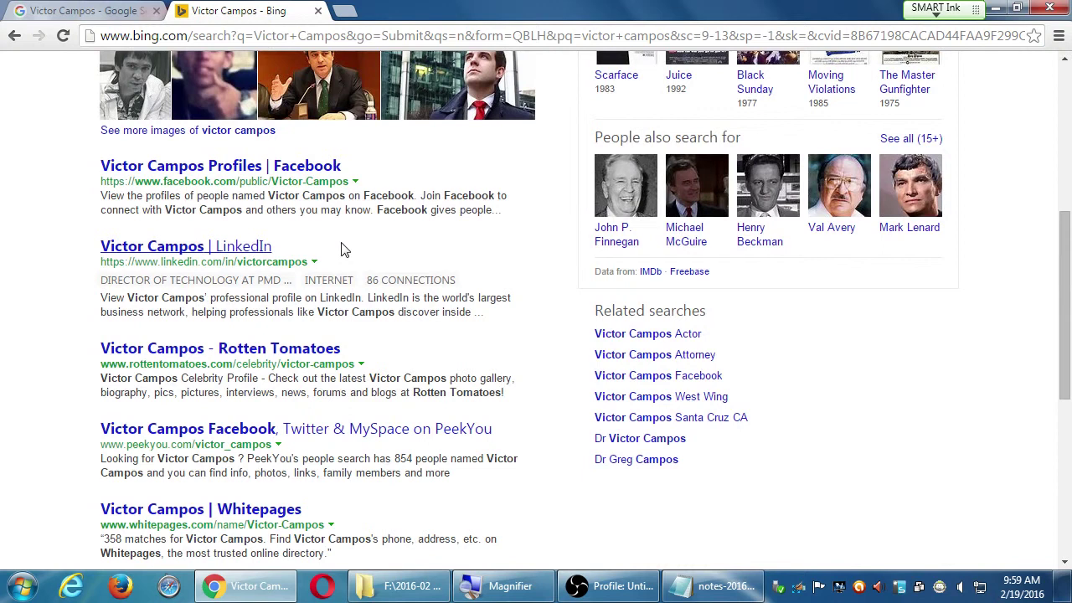
# Compare the LinkedIn result's description and job title between the Google and Bing results.
pyautogui.hotkey('ctrl', 'shift', 'Tab')
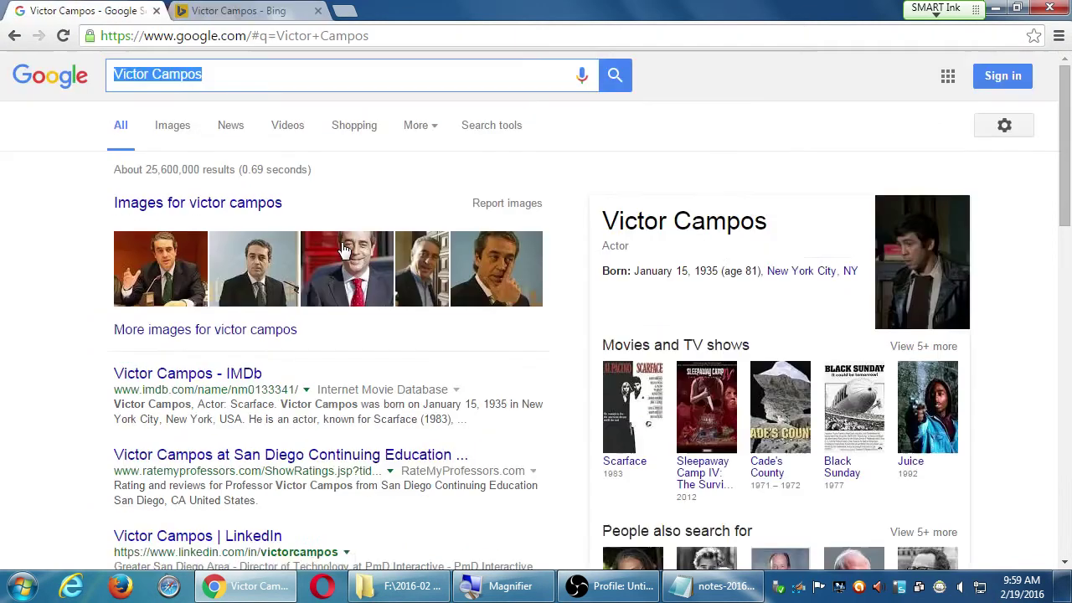
pyautogui.scroll(-2, 344, 247)
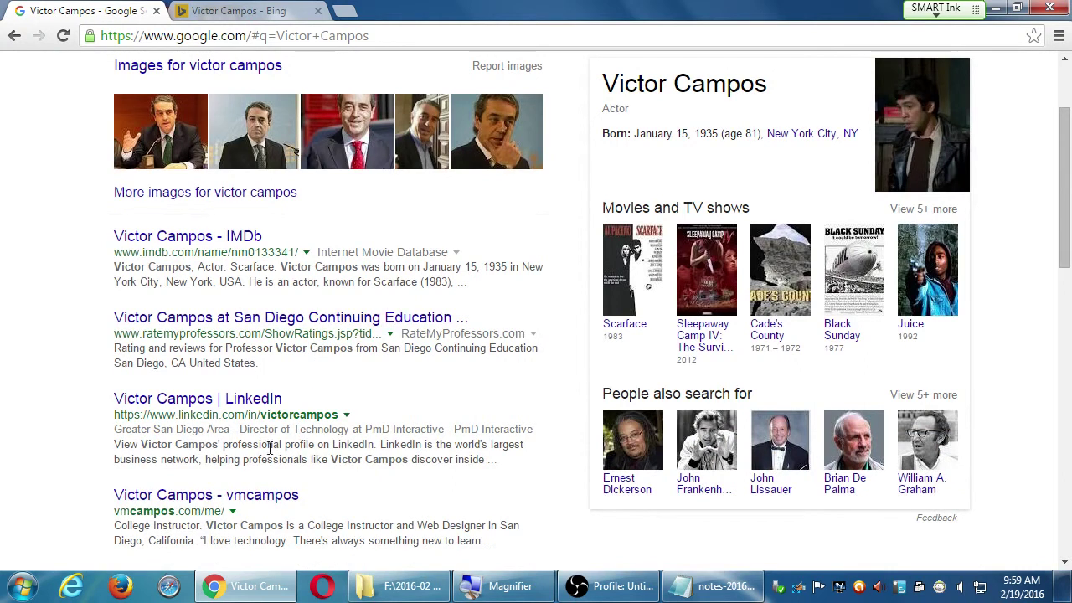
pyautogui.moveTo(268, 445); pyautogui.dragTo(312, 459)
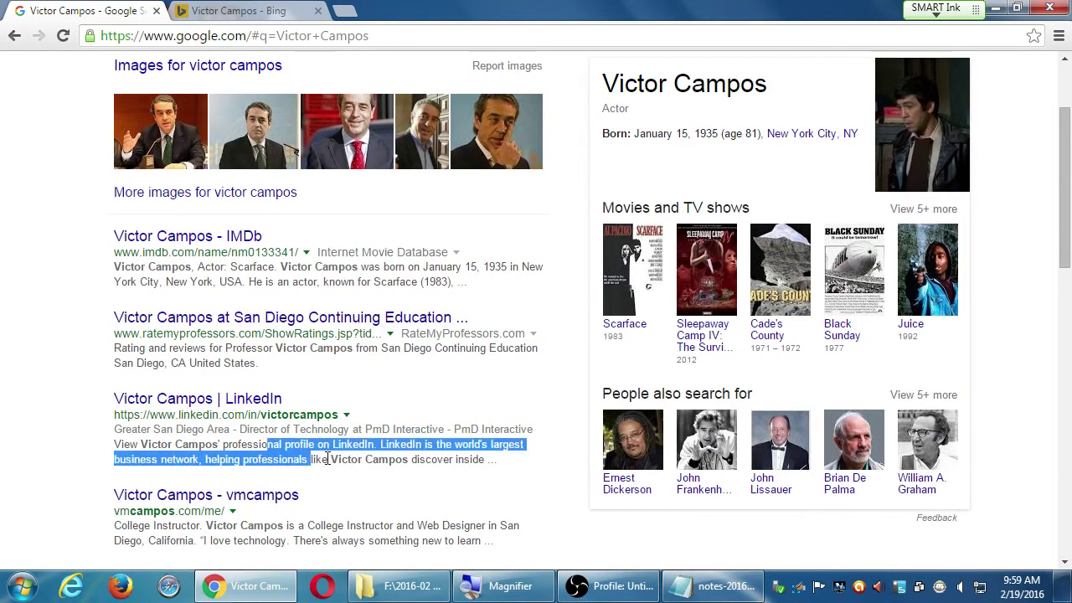
pyautogui.click(327, 458)
pyautogui.hotkey('ctrl', 'Tab')
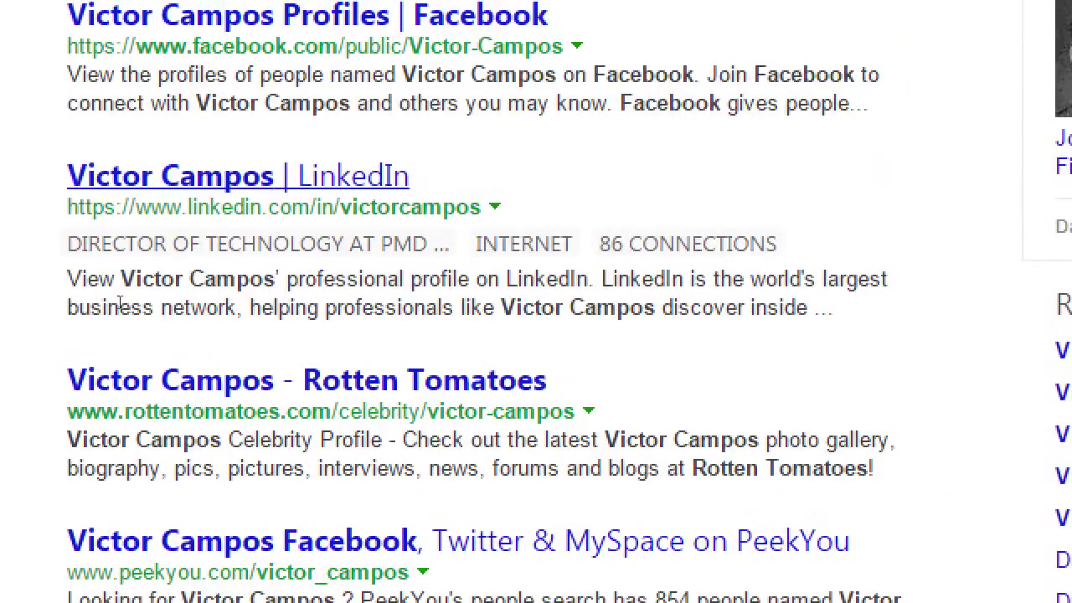
pyautogui.moveTo(113, 271); pyautogui.dragTo(331, 270)
pyautogui.click(345, 278)
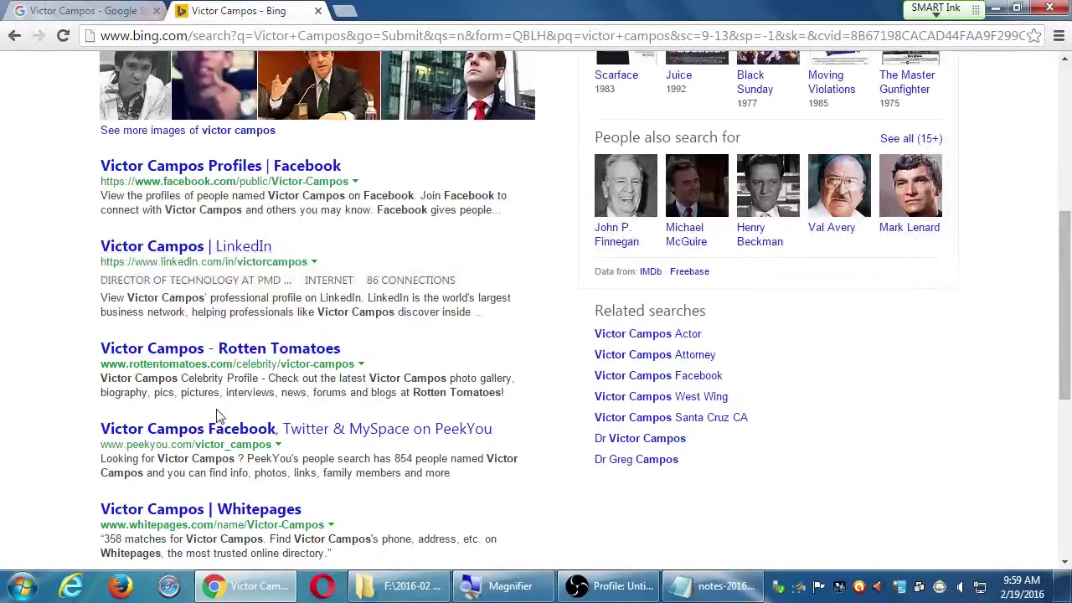
# Scroll further down the Bing results, glance at Google, and return to Bing.
pyautogui.scroll(-1, 308, 454)
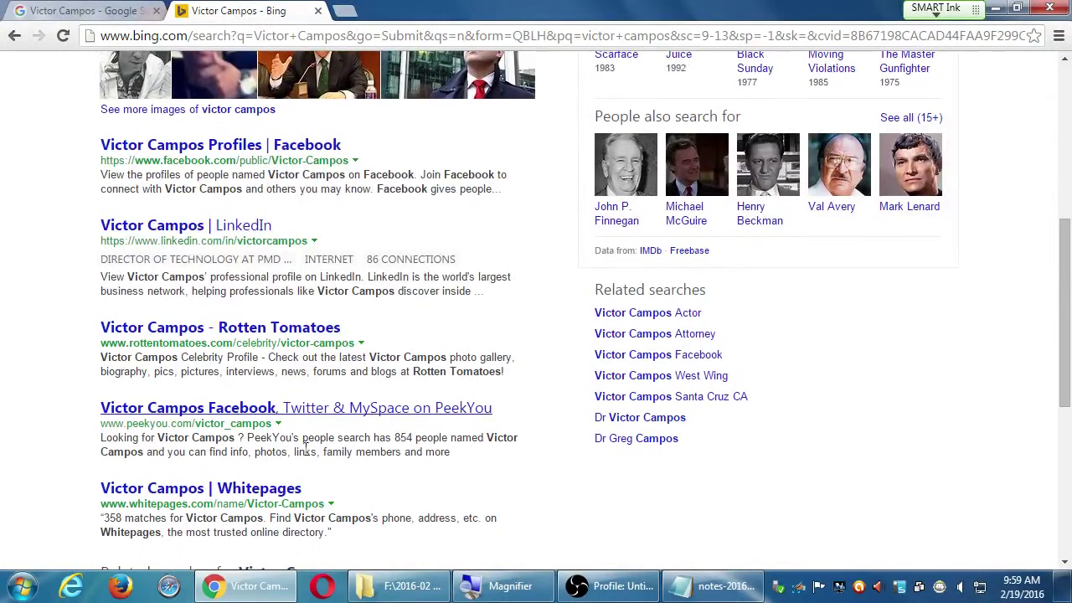
pyautogui.scroll(-3, 243, 450)
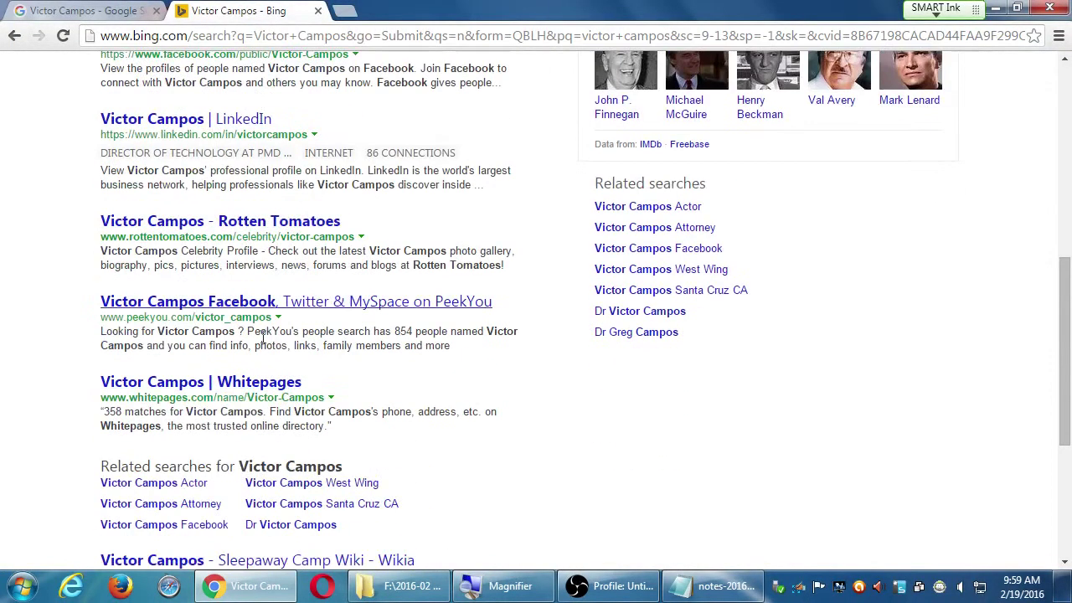
pyautogui.scroll(-4, 174, 382)
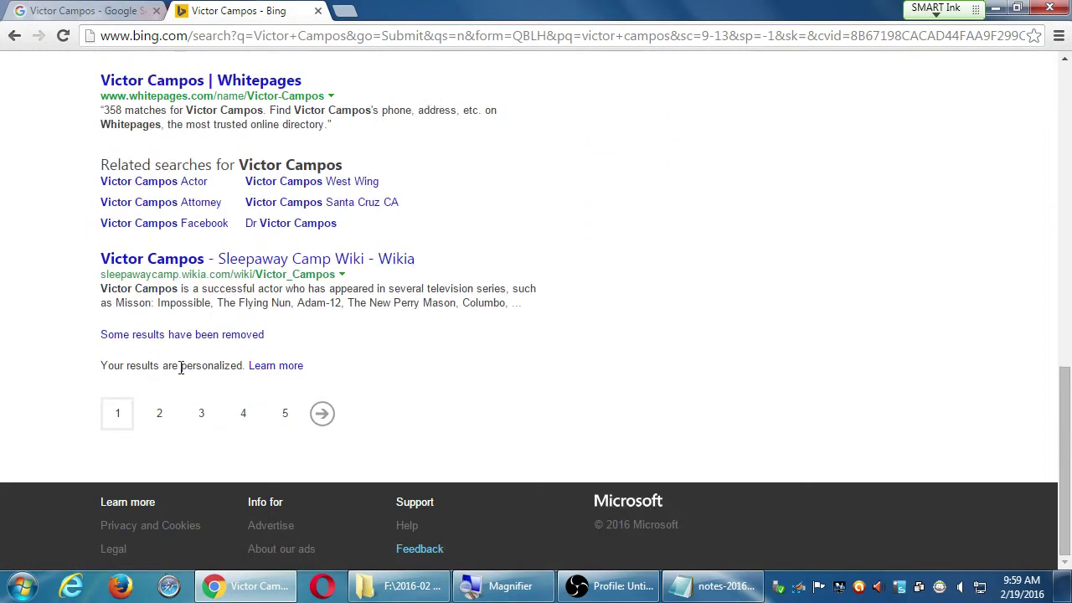
pyautogui.scroll(10, 438, 416)
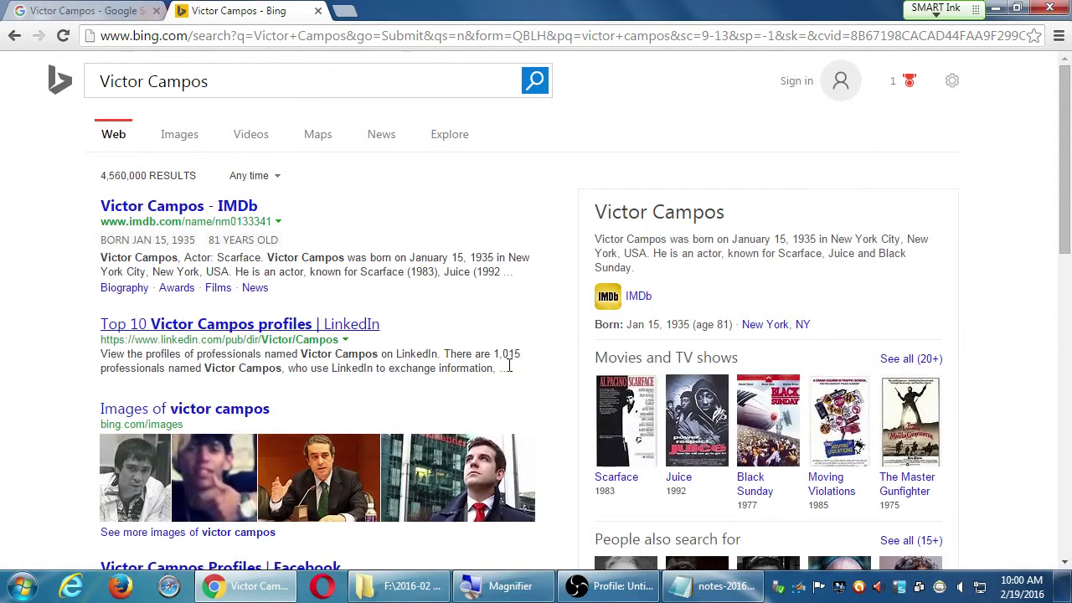
pyautogui.hotkey('ctrl', 'shift', 'Tab')
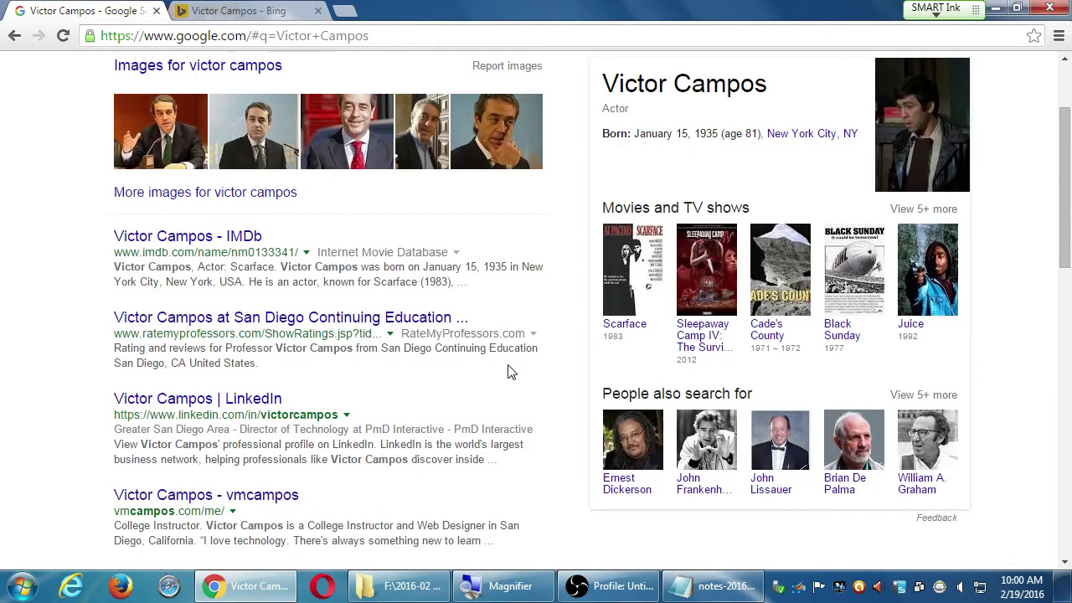
pyautogui.hotkey('ctrl', 'Tab')
pyautogui.scroll(-10, 524, 419)
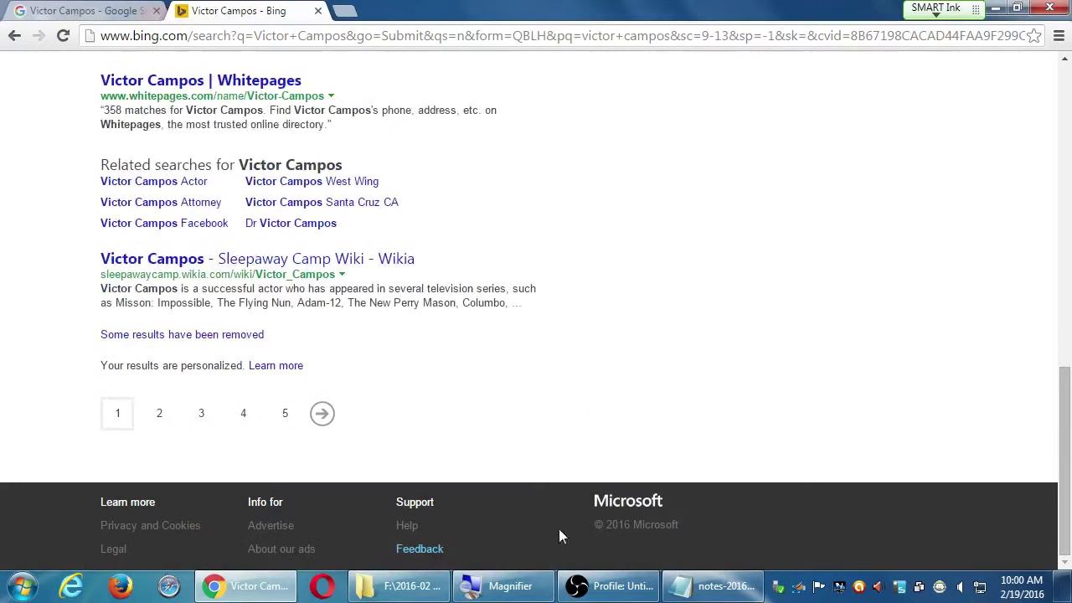
pyautogui.scroll(10, 526, 477)
pyautogui.scroll(2, 528, 472)
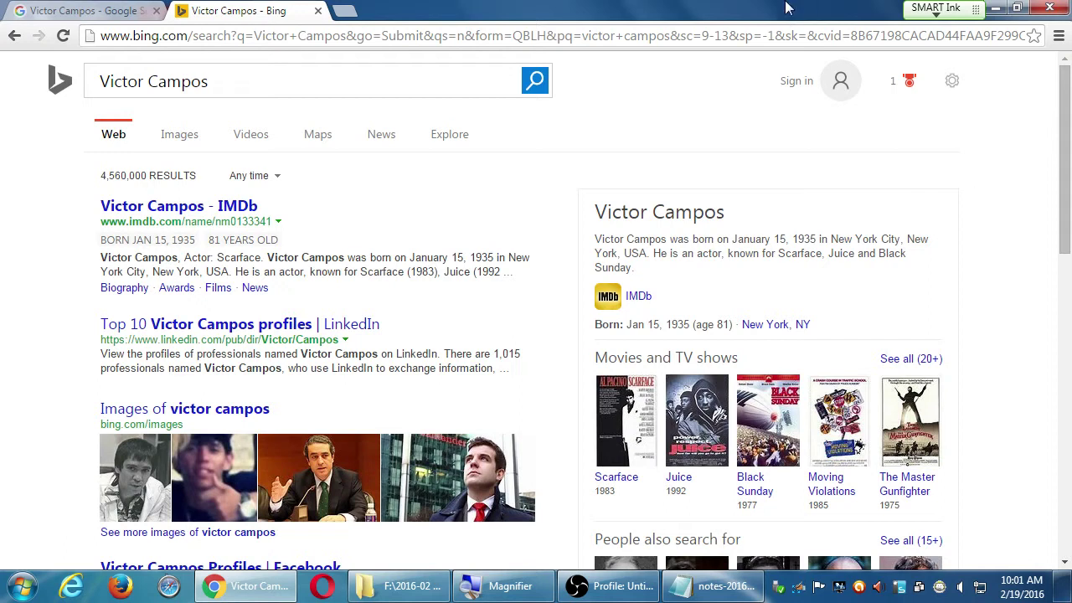
# On the Google tab, replace the query with 'PmD Interactive' and search.
pyautogui.click(79, 10)
pyautogui.scroll(2, 179, 76)
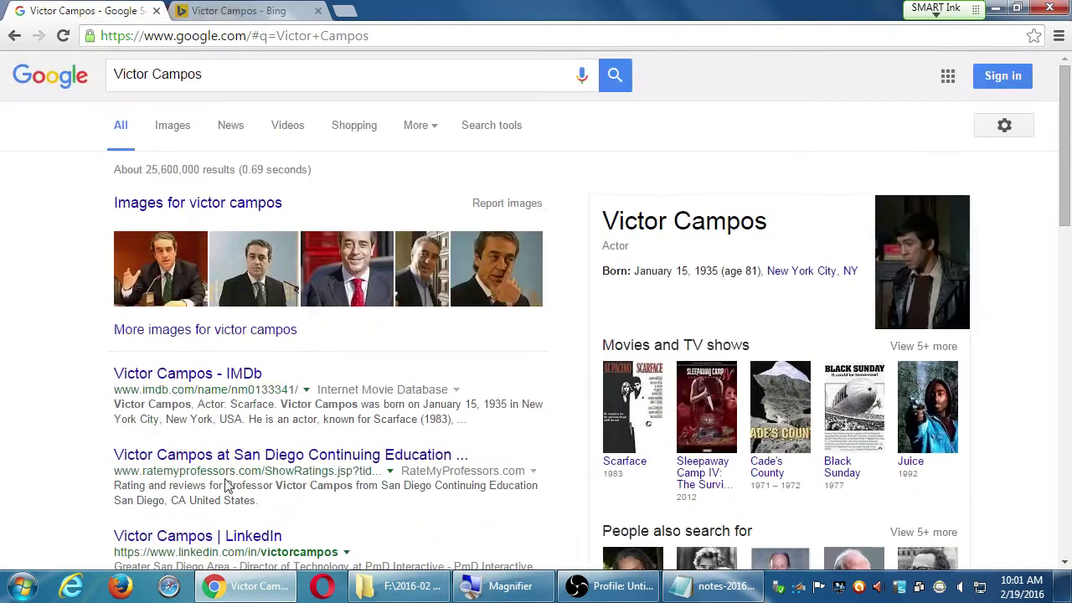
pyautogui.moveTo(249, 83); pyautogui.dragTo(2, 72)
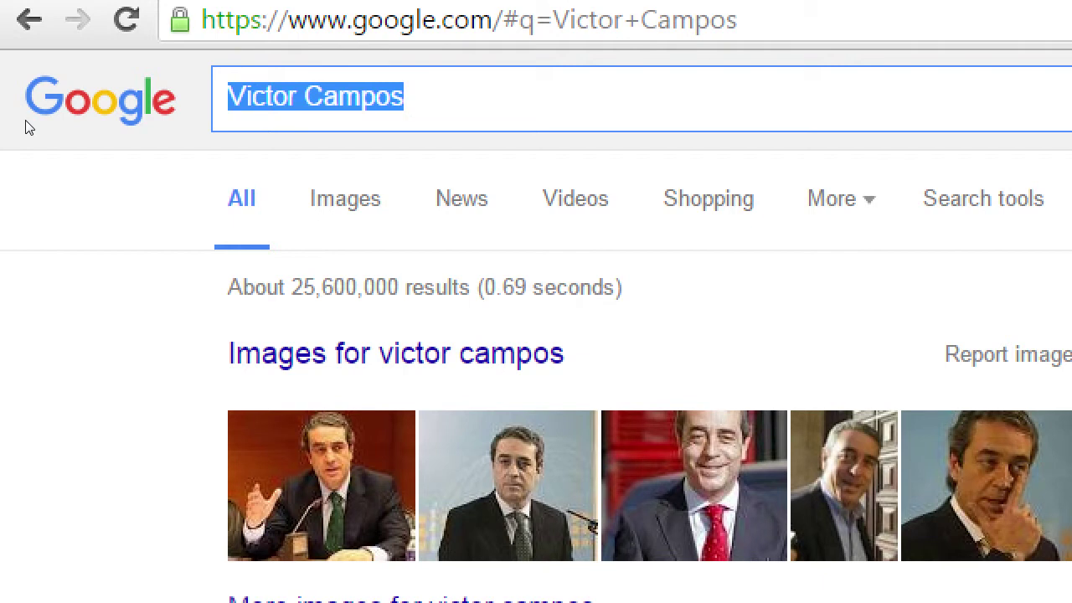
pyautogui.write('PmD ')
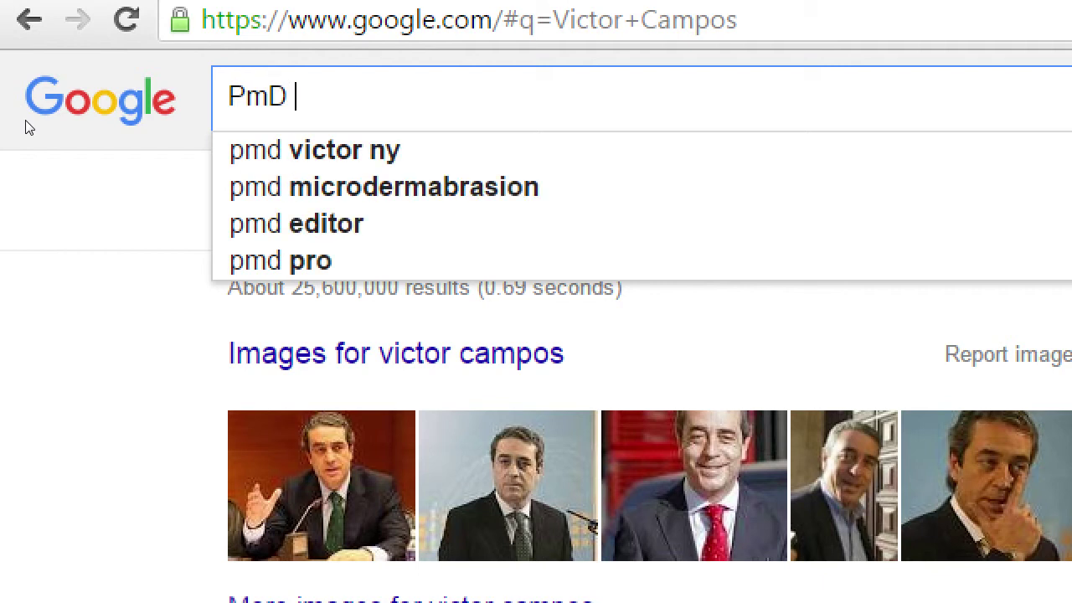
pyautogui.write('Interactive')
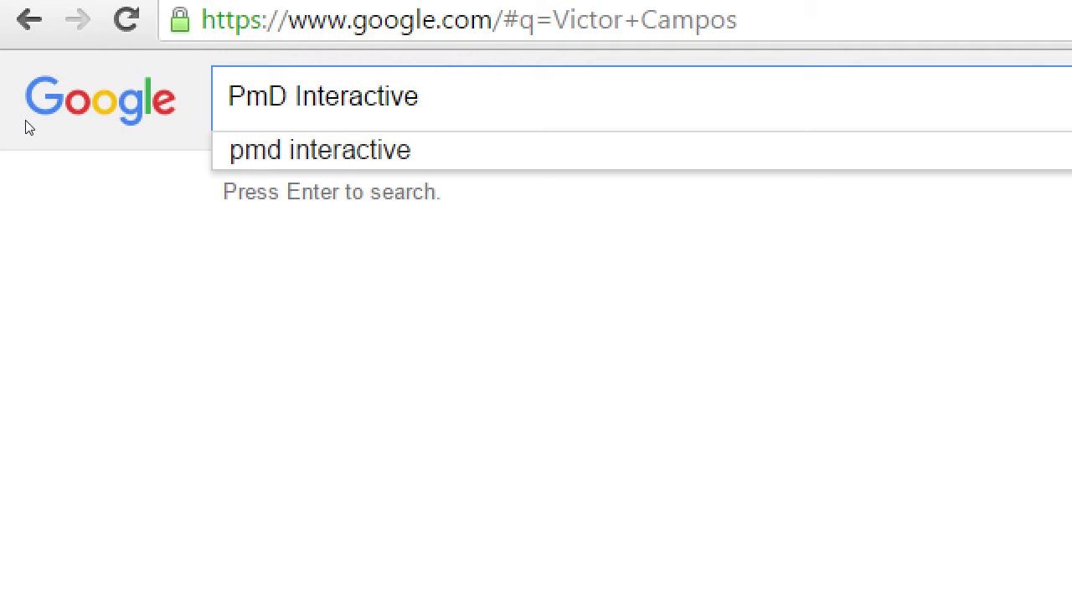
pyautogui.press('Return')
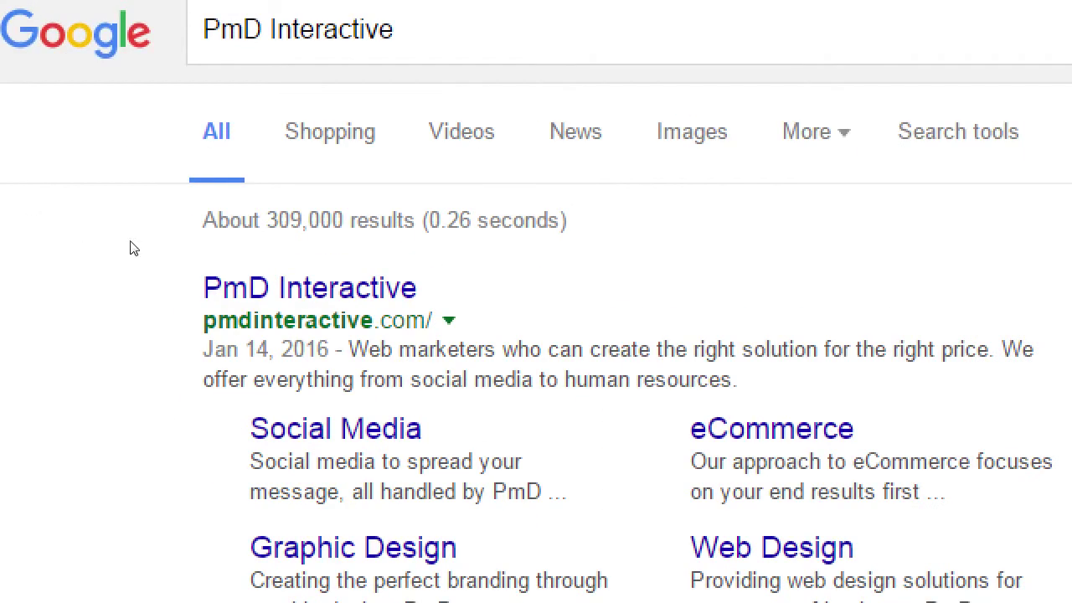
# Highlight the first result's date, Jan 14, 2016, then scroll through page one of results.
pyautogui.moveTo(214, 349)
pyautogui.mouseDown()
pyautogui.moveTo(326, 349)
pyautogui.moveTo(214, 349)
pyautogui.mouseUp()
pyautogui.moveTo(124, 235); pyautogui.dragTo(118, 234)
pyautogui.click(105, 243)
pyautogui.scroll(-3, 186, 361)
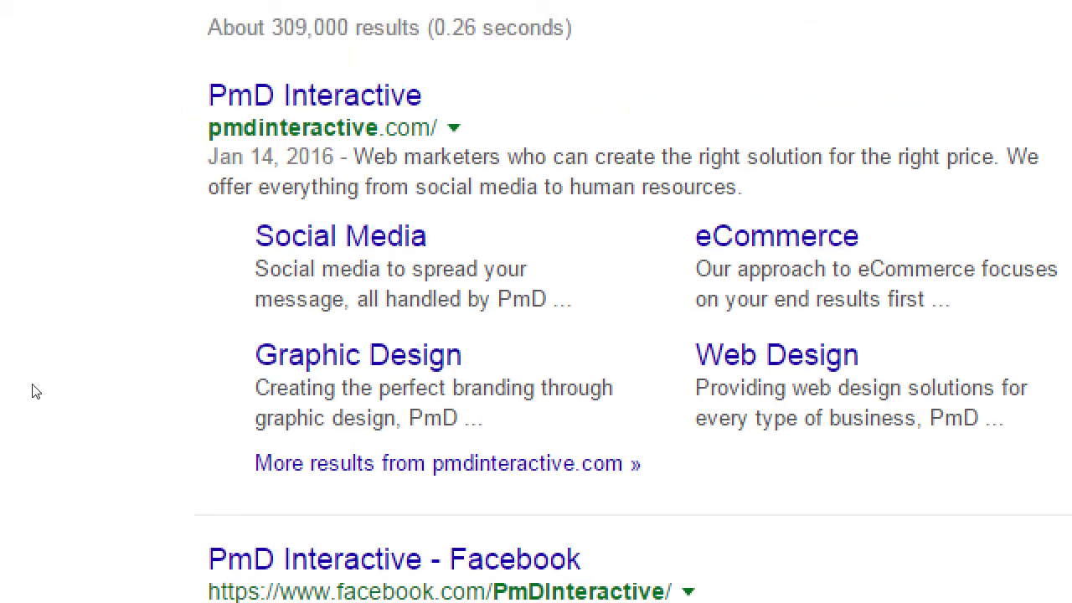
pyautogui.scroll(-4, 44, 369)
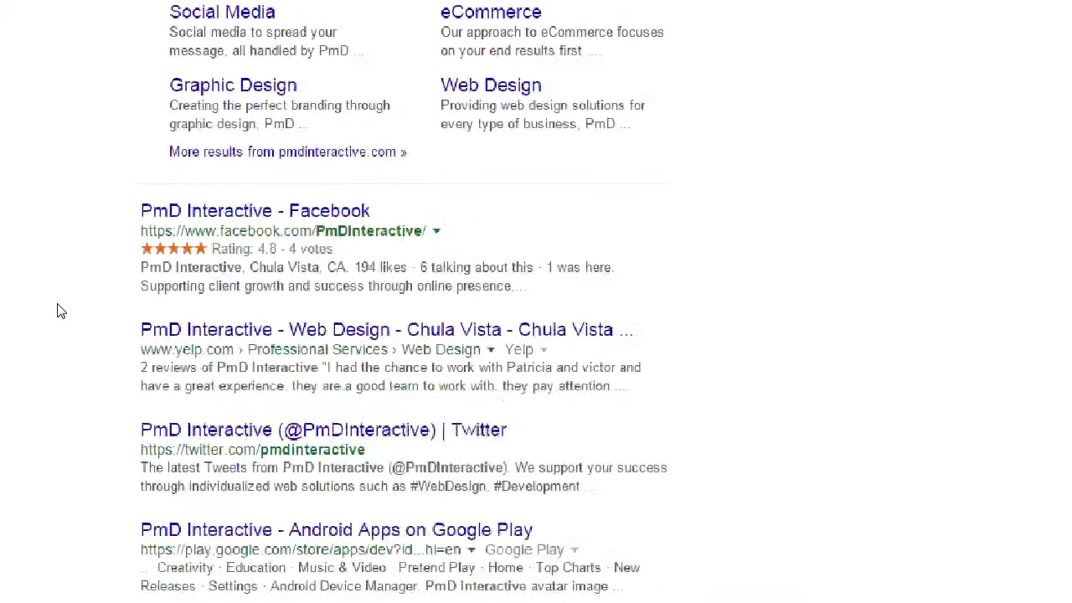
pyautogui.scroll(-2, 43, 350)
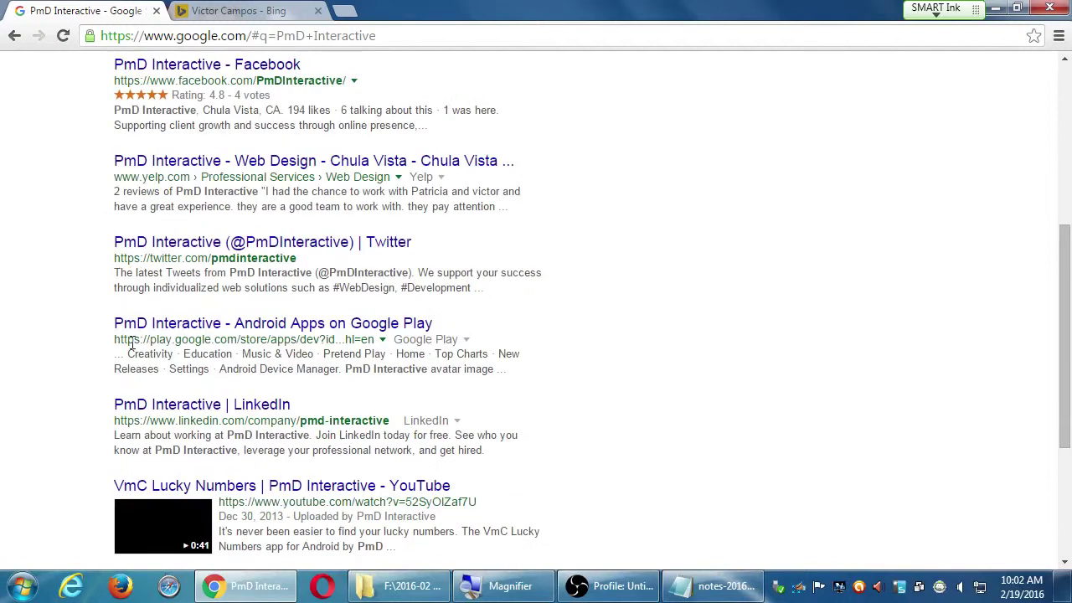
pyautogui.scroll(-1, 67, 382)
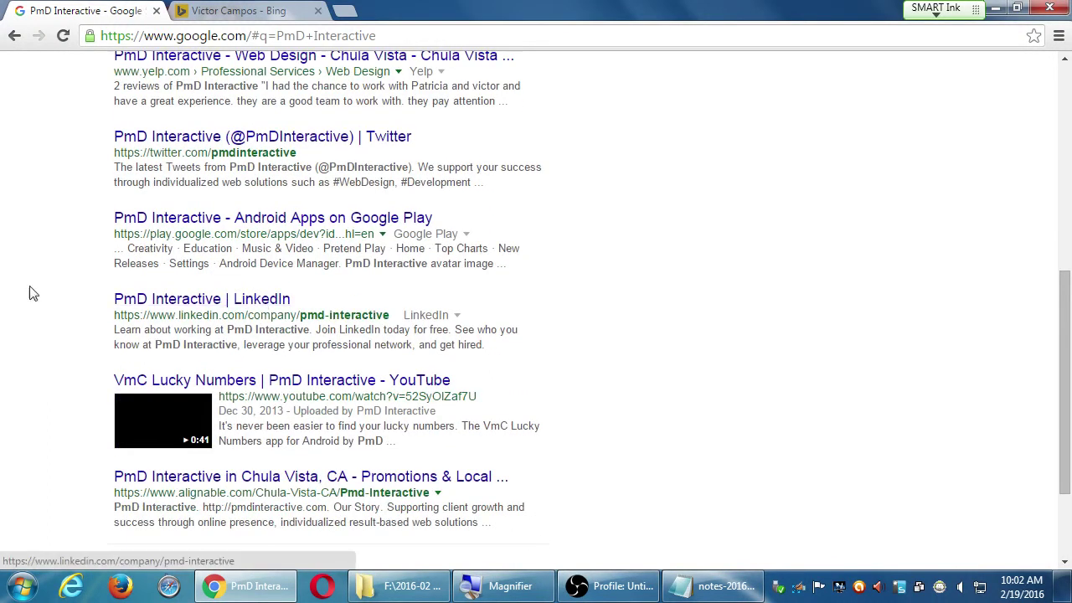
pyautogui.scroll(-1, 7, 299)
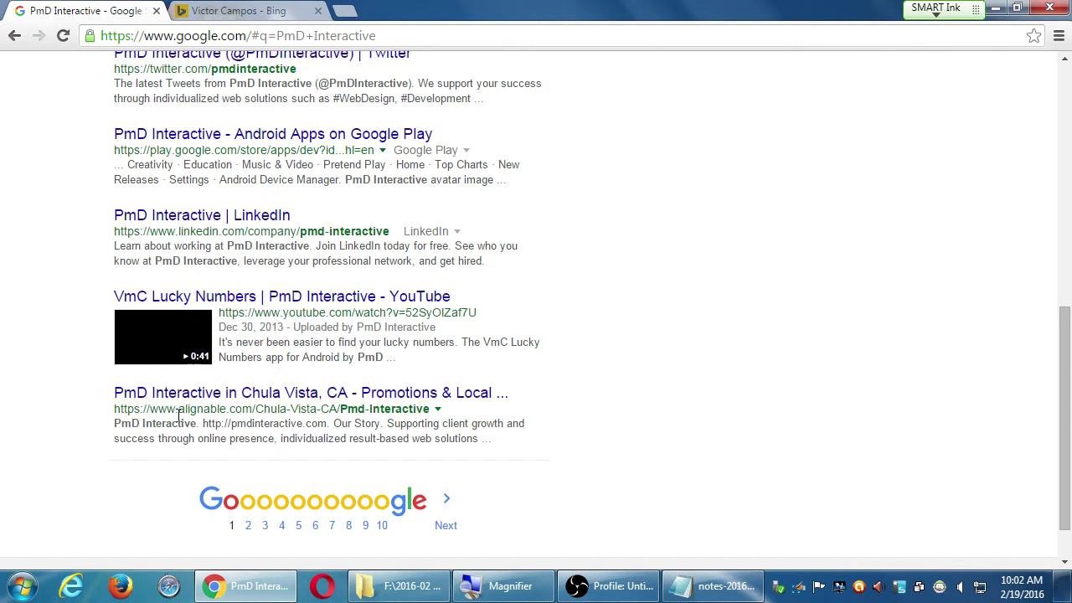
# Copy the 'PmD Interactive' query from the Google tab and search Bing for it.
pyautogui.click(184, 10)
pyautogui.click(361, 81)
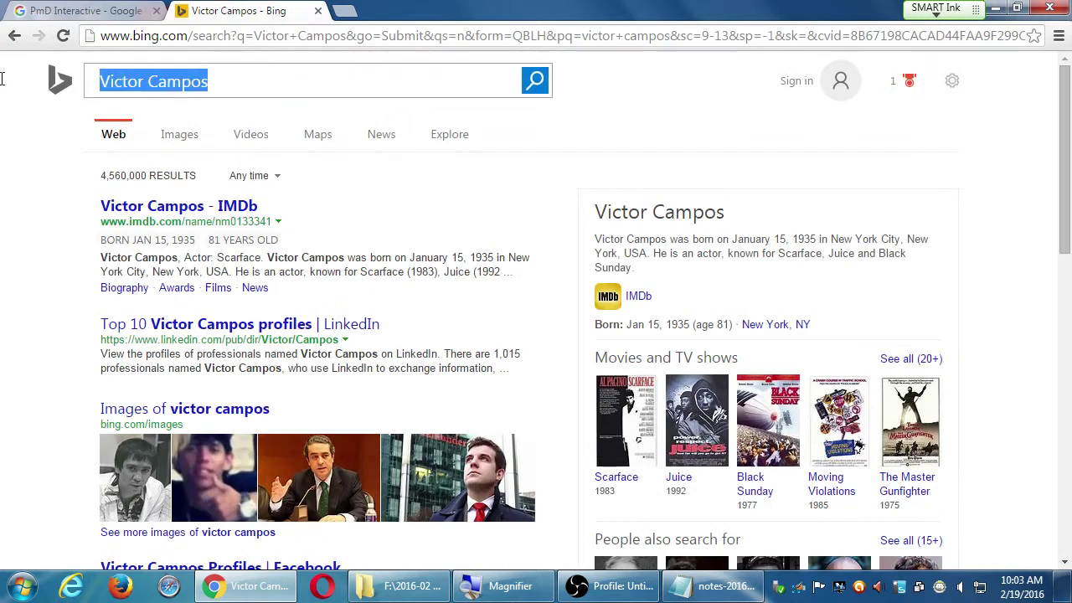
pyautogui.click(80, 10)
pyautogui.scroll(10, 193, 305)
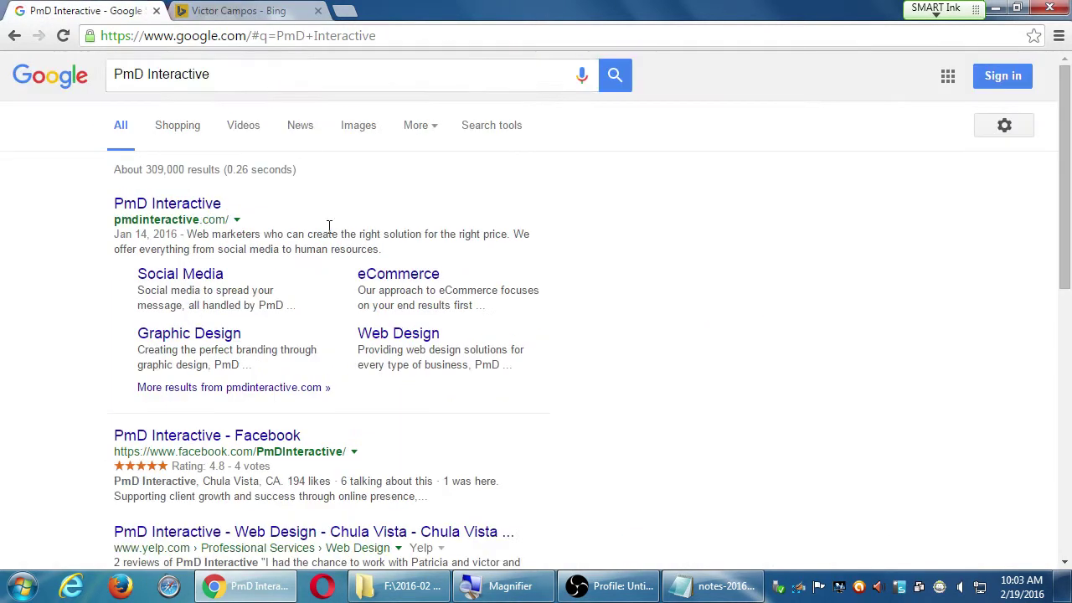
pyautogui.moveTo(232, 72); pyautogui.dragTo(7, 79)
pyautogui.hotkey('ctrl', 'c')
pyautogui.hotkey('ctrl', 'Tab')
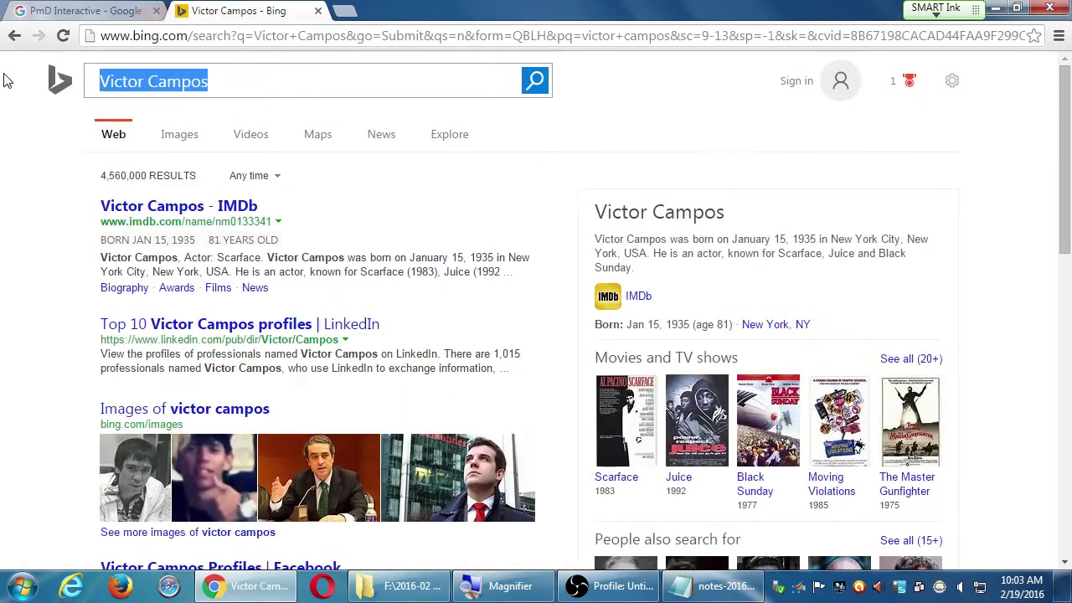
pyautogui.hotkey('ctrl', 'v')
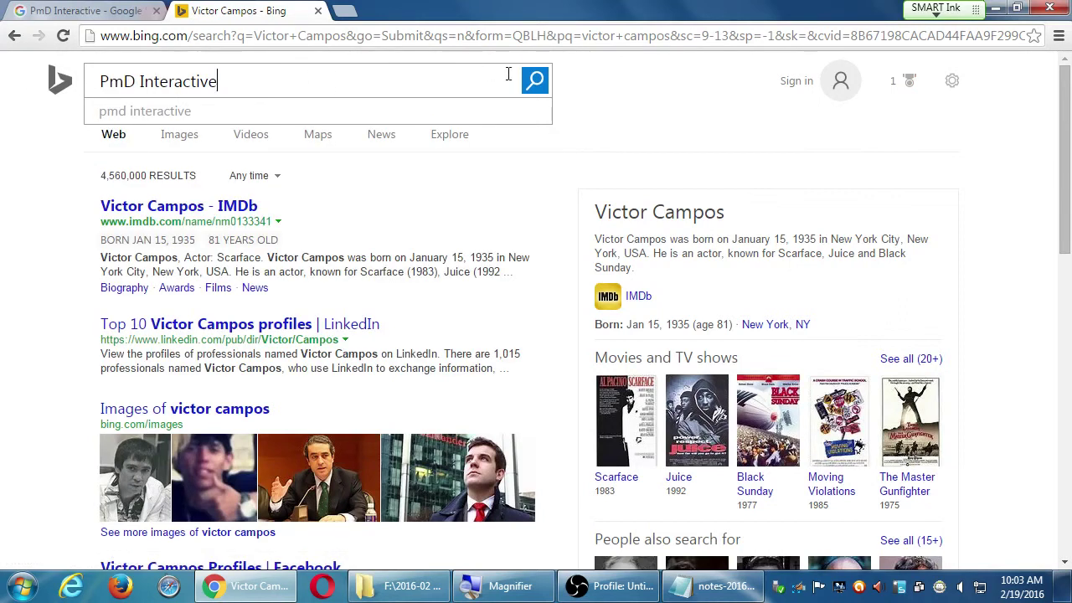
pyautogui.click(534, 81)
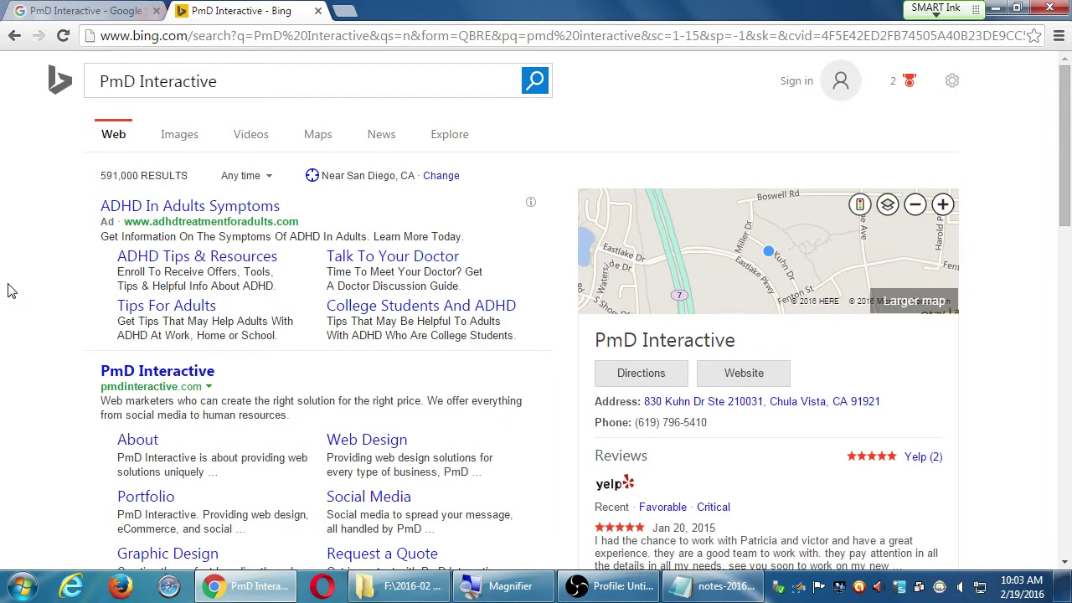
# Scroll down Bing's PmD Interactive results past the business panel, map and Yelp reviews.
pyautogui.scroll(-1, 30, 382)
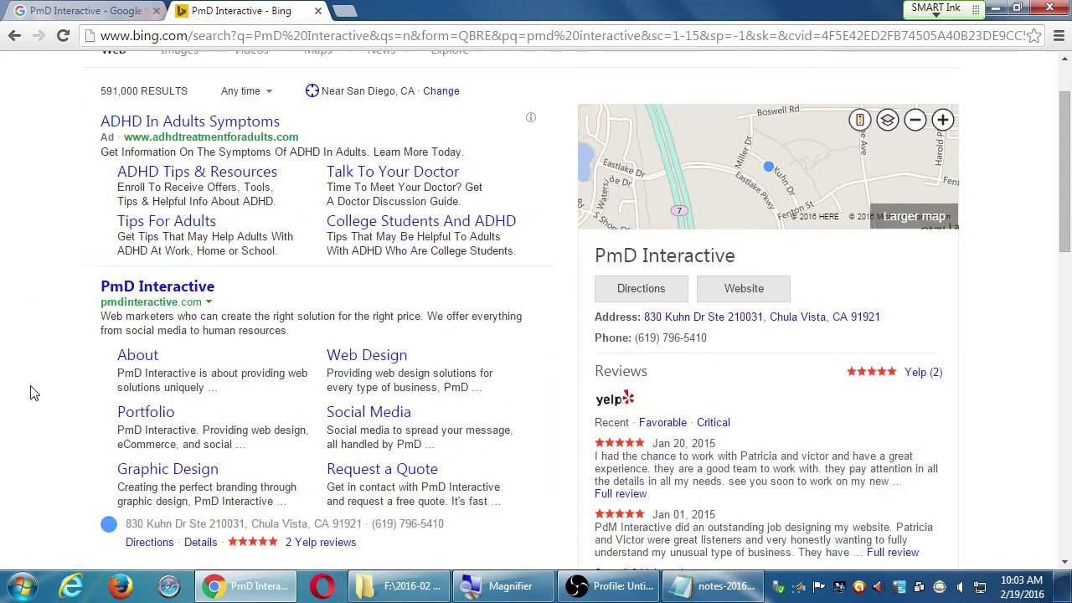
pyautogui.scroll(-1, 58, 363)
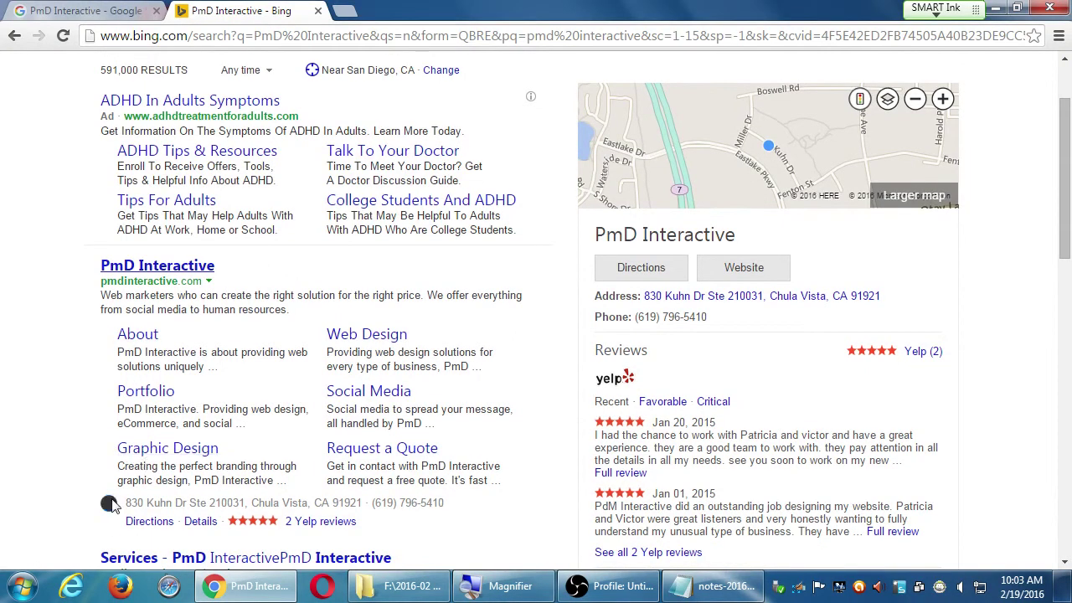
pyautogui.scroll(-1, 349, 500)
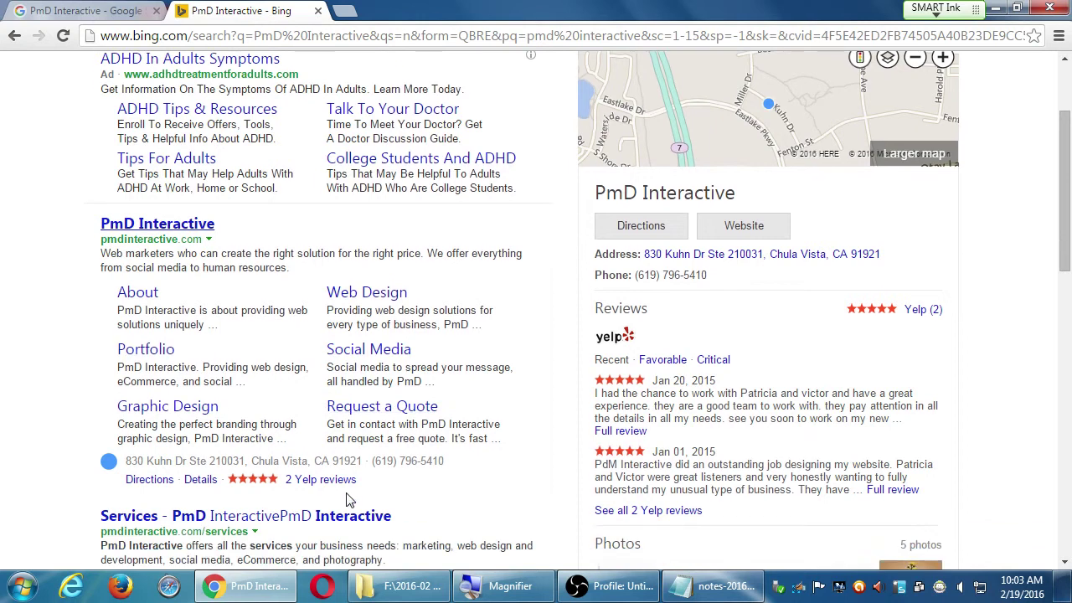
pyautogui.scroll(3, 349, 501)
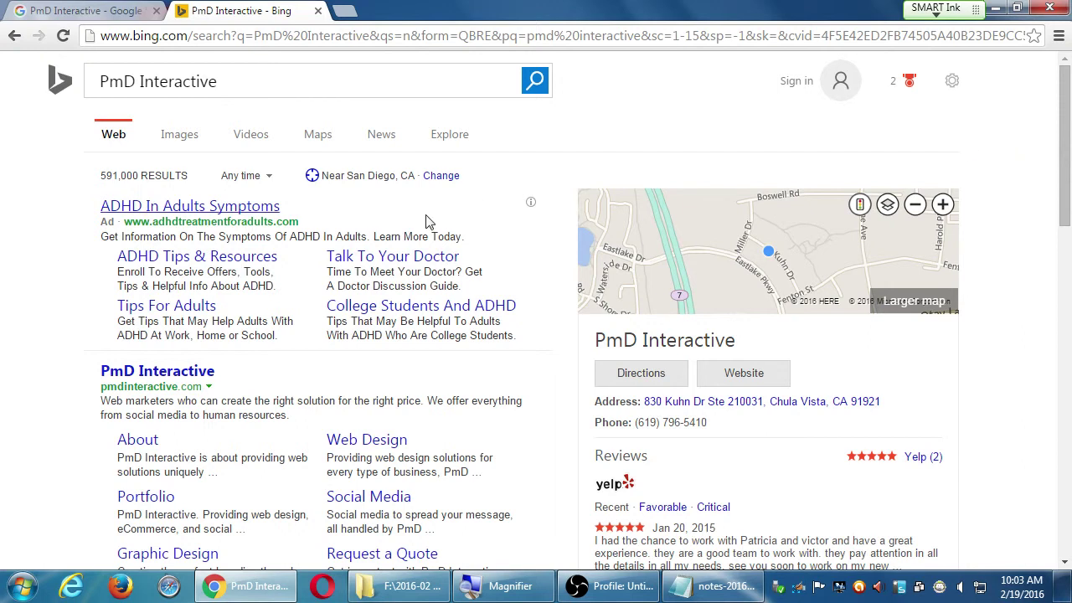
pyautogui.scroll(-3, 509, 444)
pyautogui.scroll(-9, 509, 444)
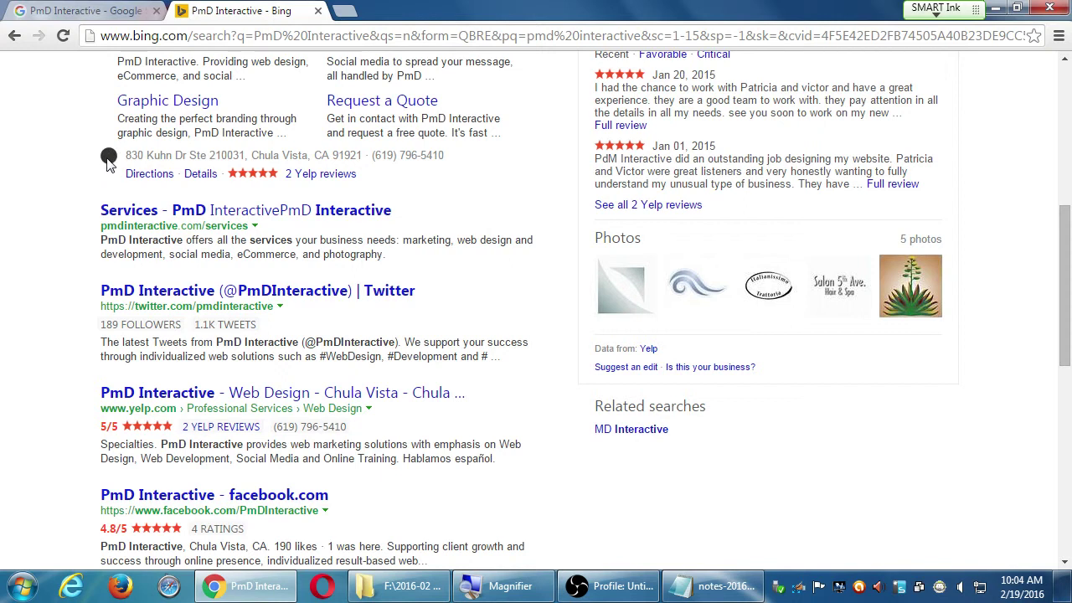
pyautogui.scroll(-1, 60, 282)
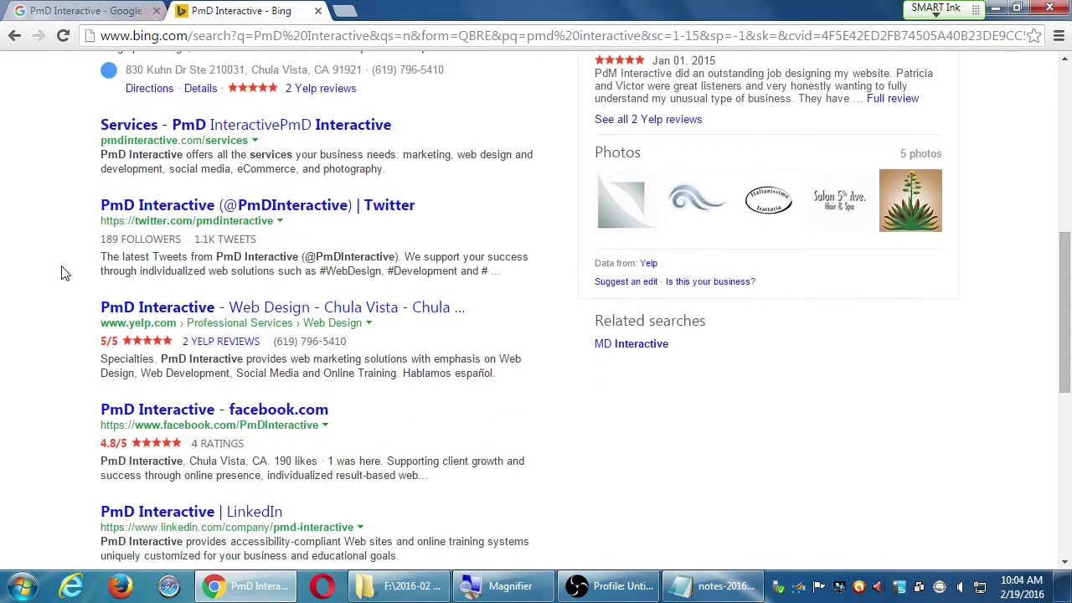
pyautogui.scroll(-1, 103, 343)
pyautogui.scroll(-3, 103, 341)
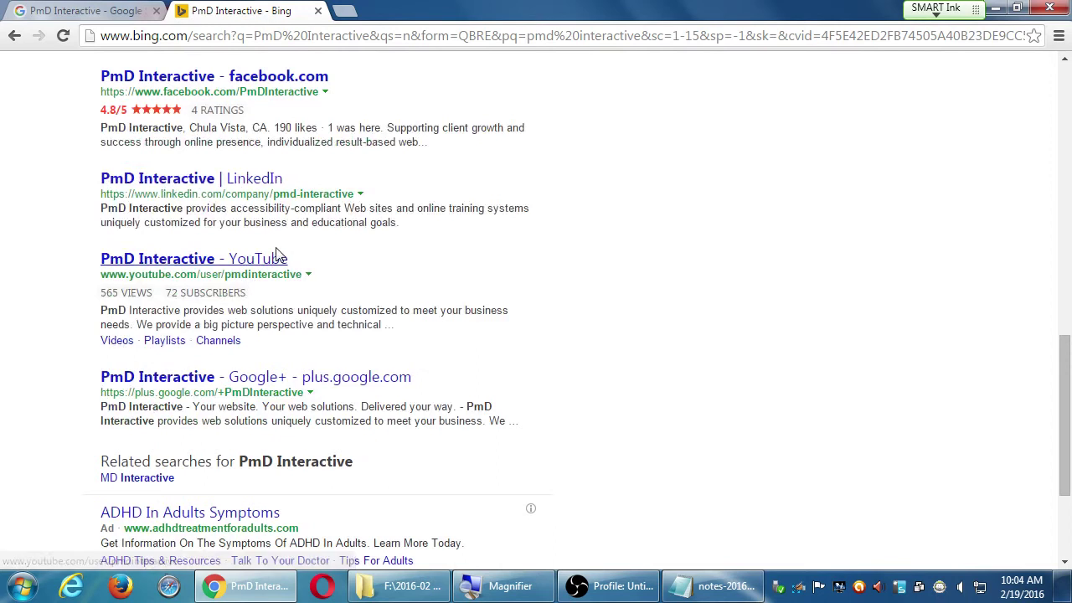
# Highlight the YouTube listing's views and subscribers figures, then scroll to the page footer.
pyautogui.moveTo(224, 293); pyautogui.dragTo(140, 298)
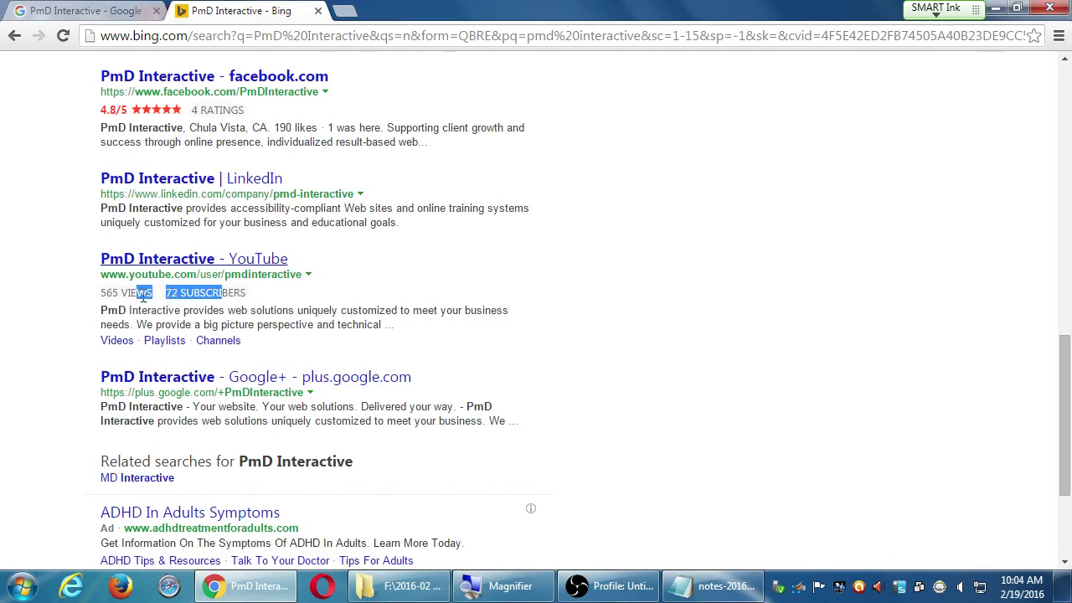
pyautogui.click(138, 292)
pyautogui.scroll(-1, 62, 332)
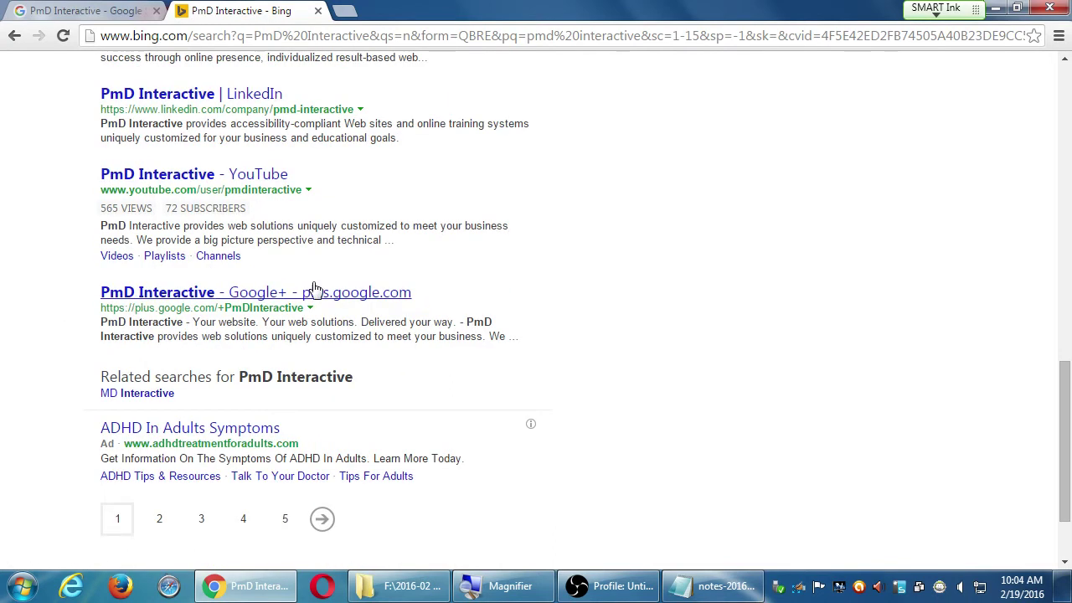
pyautogui.scroll(-1, 64, 309)
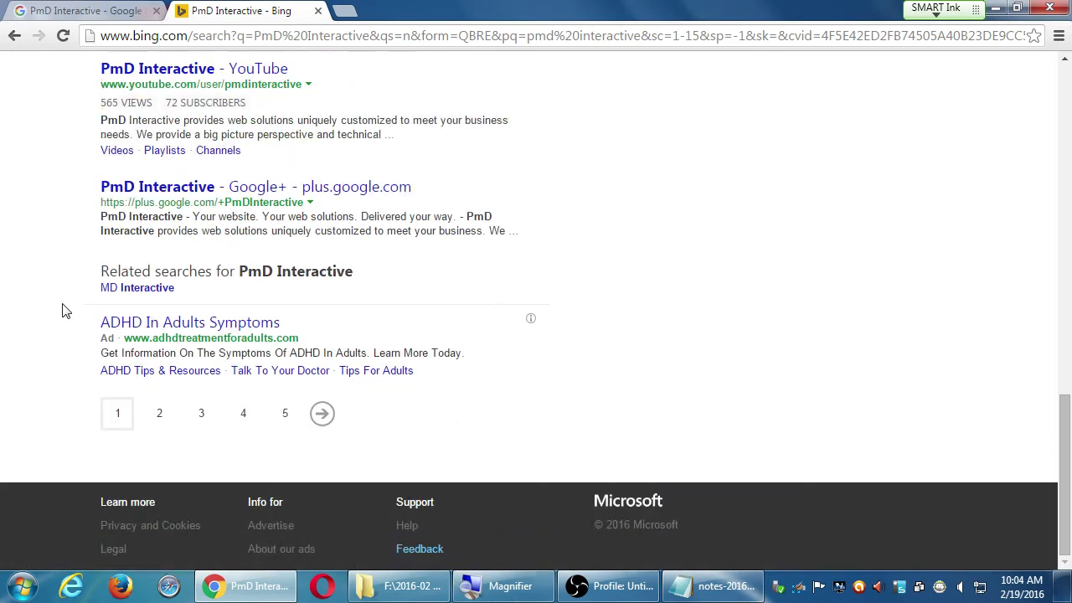
pyautogui.scroll(12, 67, 330)
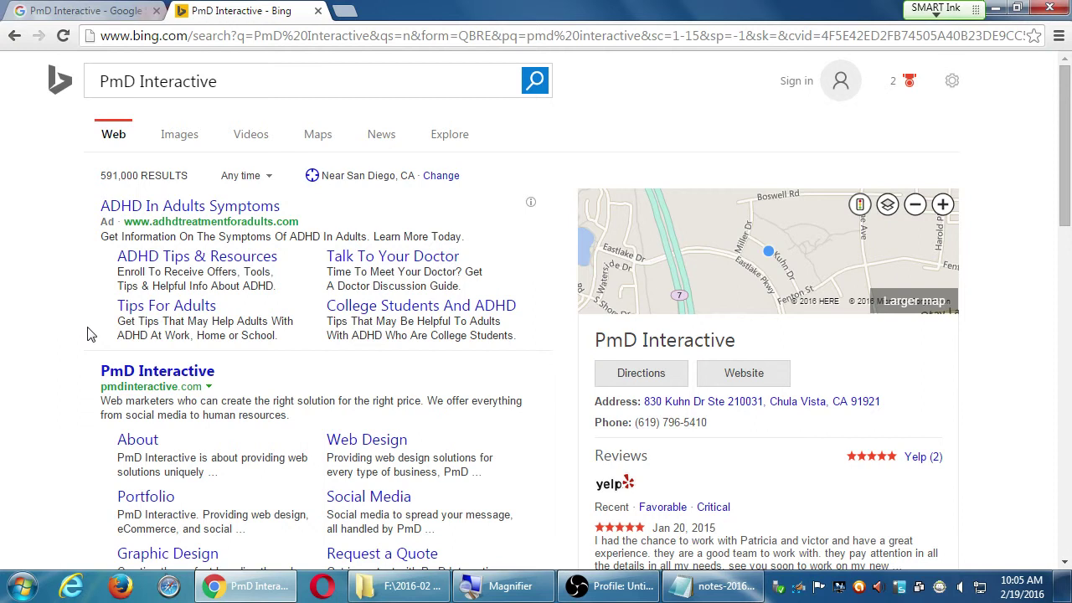
# Finish scrolling Bing's PmD Interactive results, then switch to Google's PmD Interactive results.
pyautogui.scroll(-5, 59, 352)
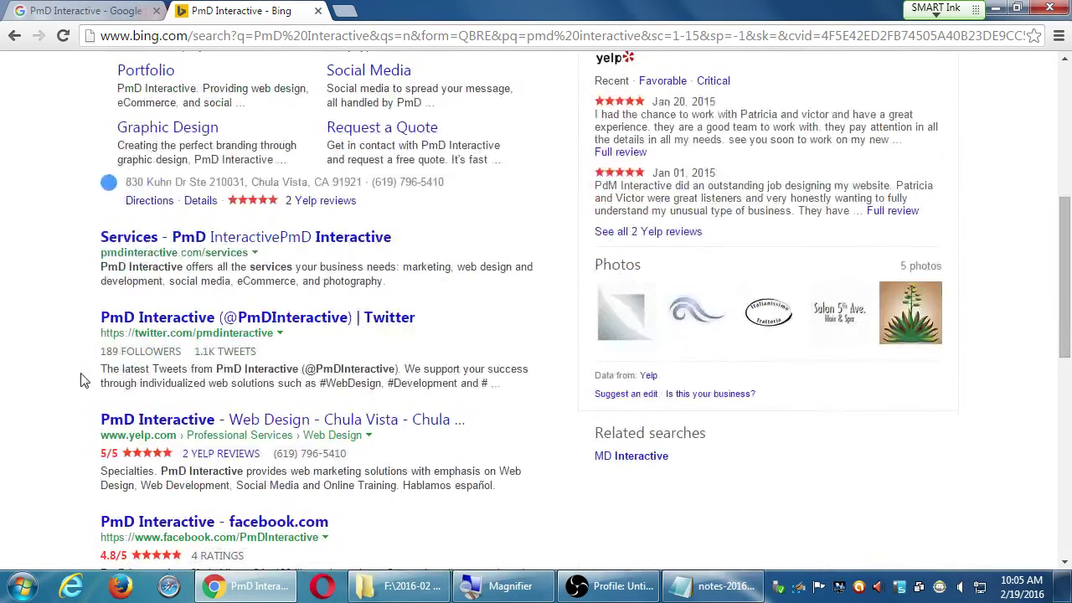
pyautogui.scroll(-2, 84, 374)
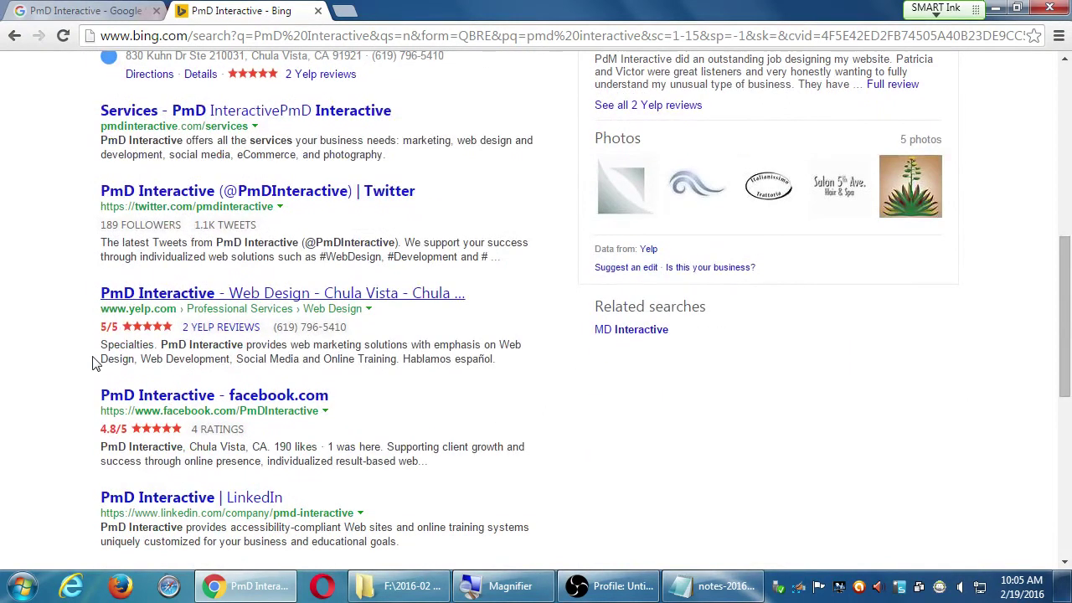
pyautogui.scroll(-3, 75, 366)
pyautogui.scroll(-3, 71, 370)
pyautogui.scroll(13, 70, 371)
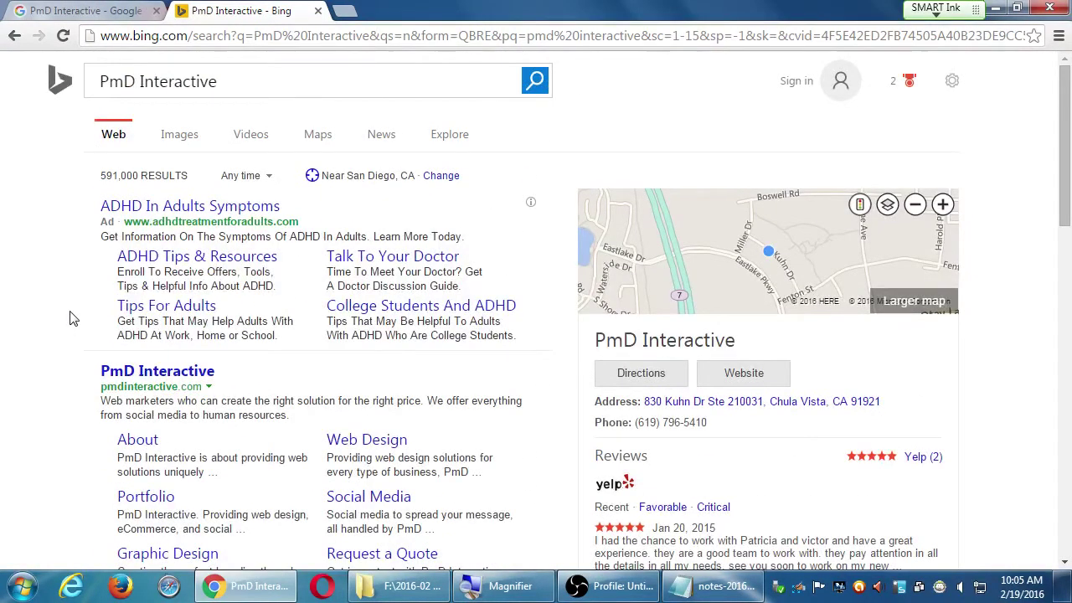
pyautogui.hotkey('ctrl', 'shift', 'Tab')
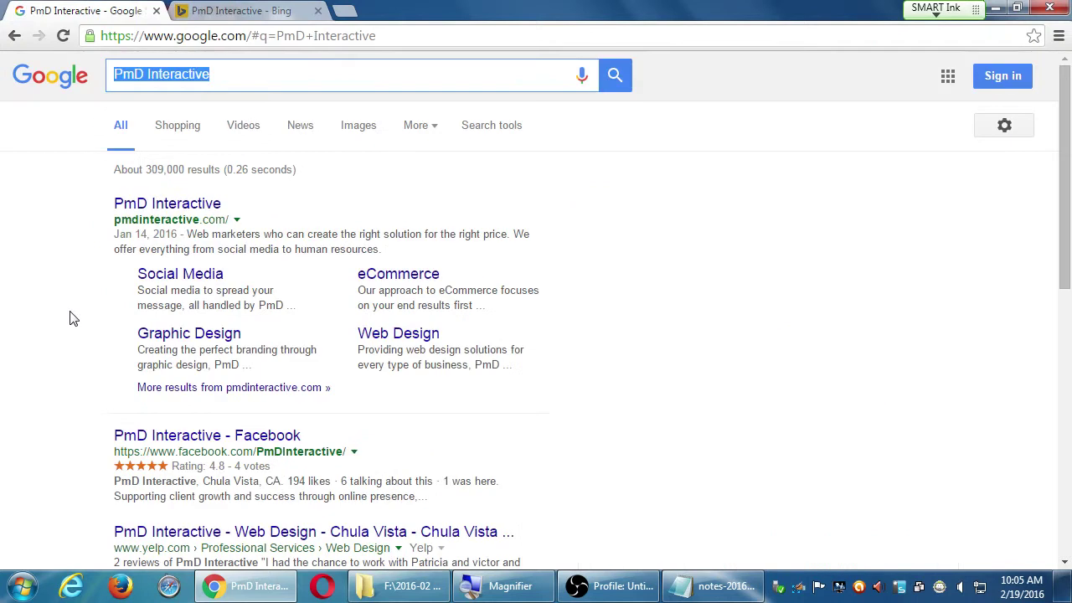
pyautogui.click(60, 318)
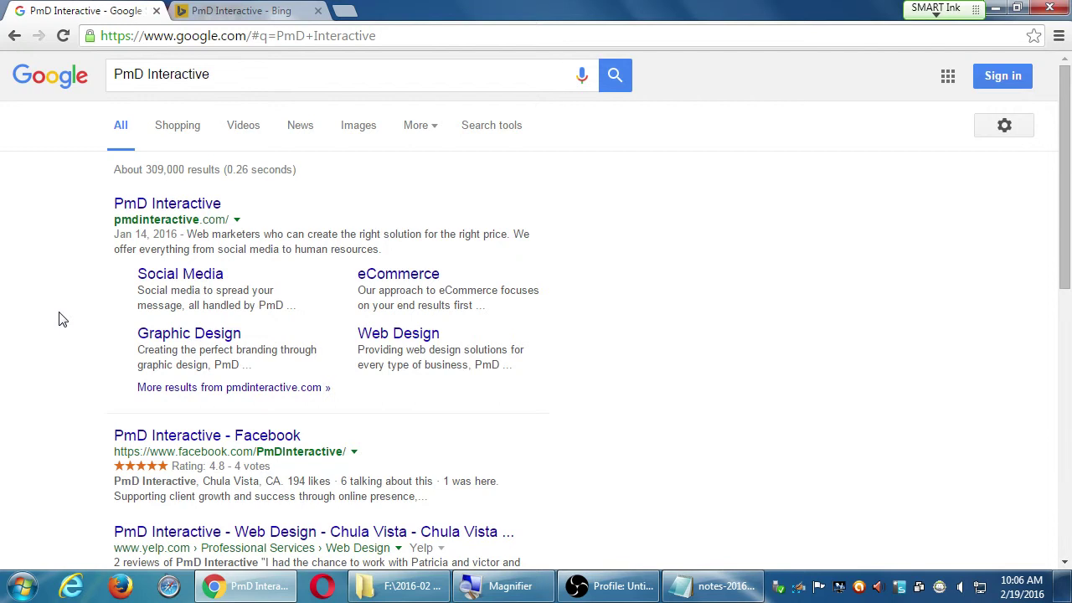
# In a new tab, go to Bing and search for 'how to use peach like a pro'.
pyautogui.hotkey('ctrl', 't')
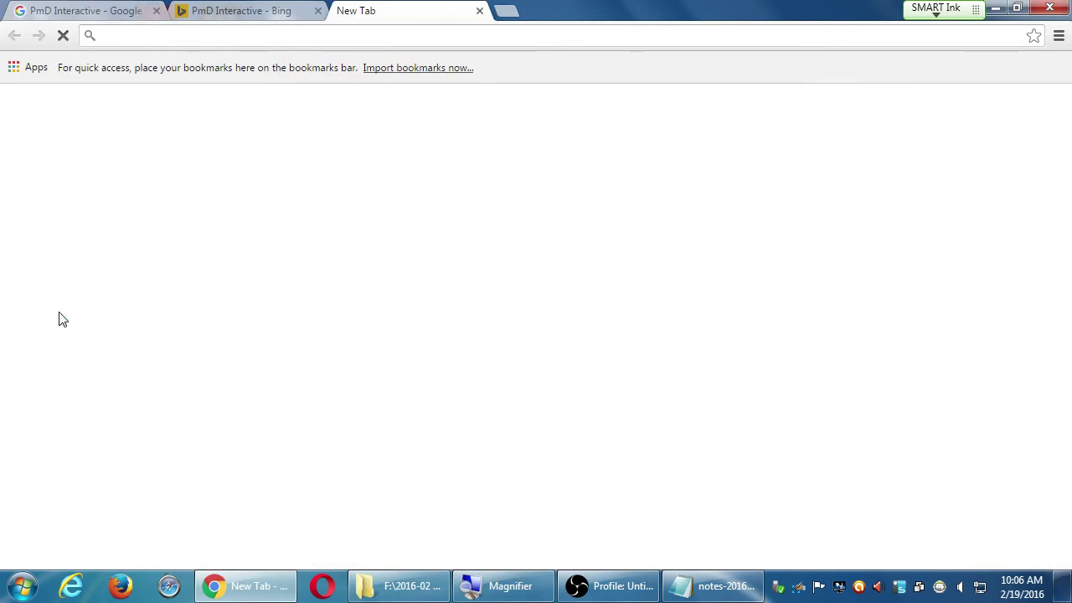
pyautogui.write('bing.')
pyautogui.press('Return')
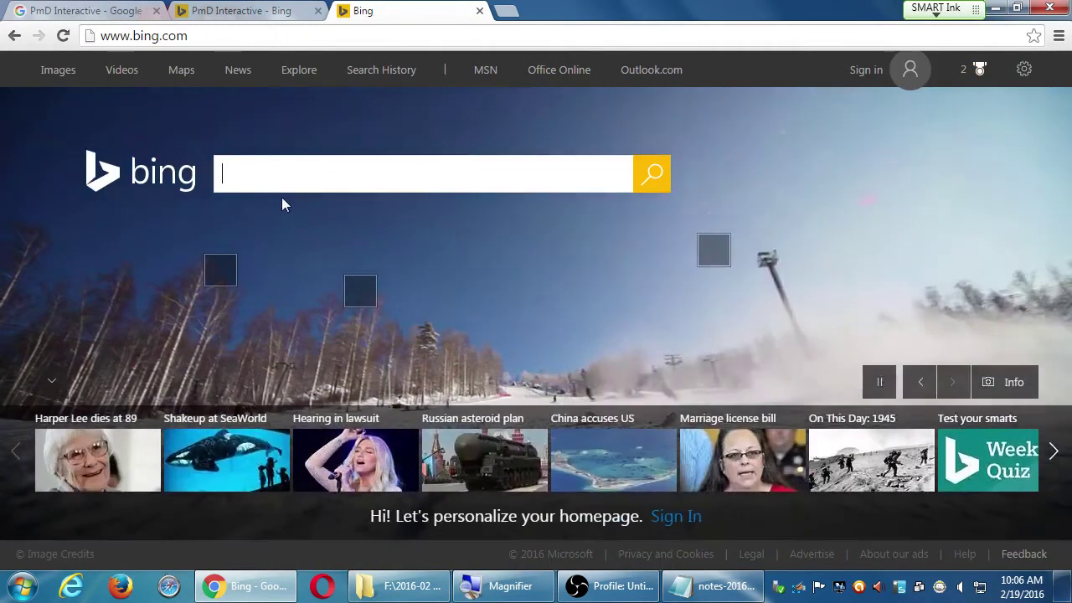
pyautogui.write('how to use peach like a ')
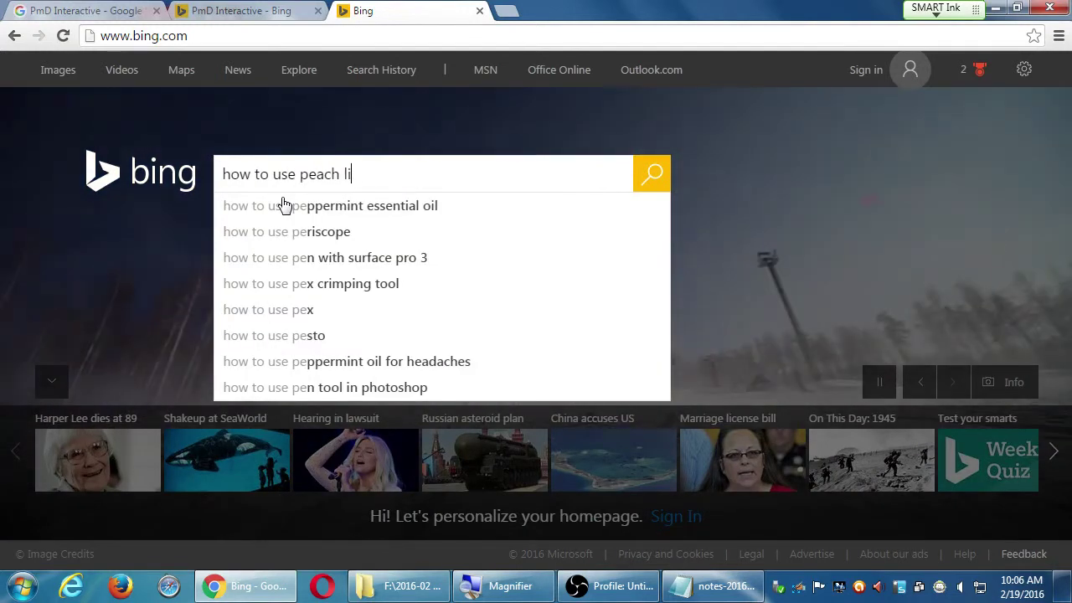
pyautogui.write('pro')
pyautogui.press('Return')
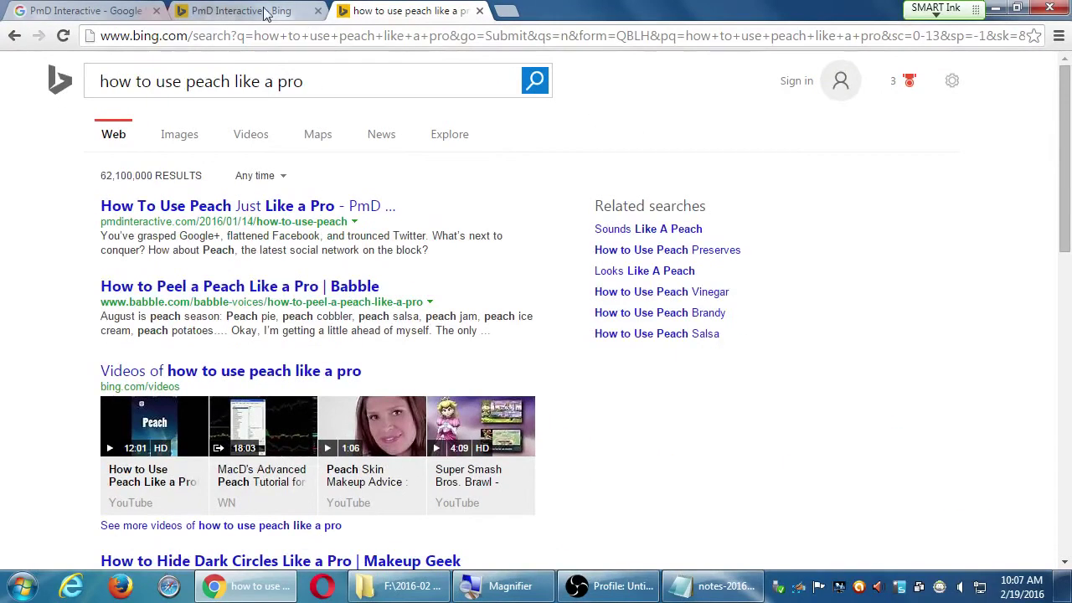
# Go back to the 'PmD Interactive - Bing' tab and scroll through its results and back up.
pyautogui.click(237, 11)
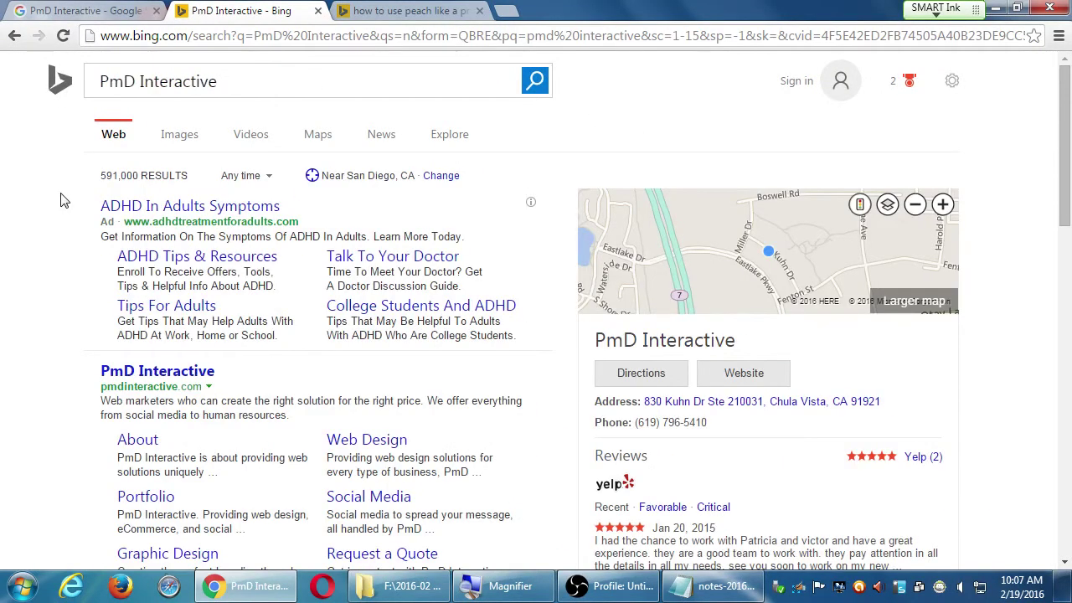
pyautogui.scroll(-12, 58, 199)
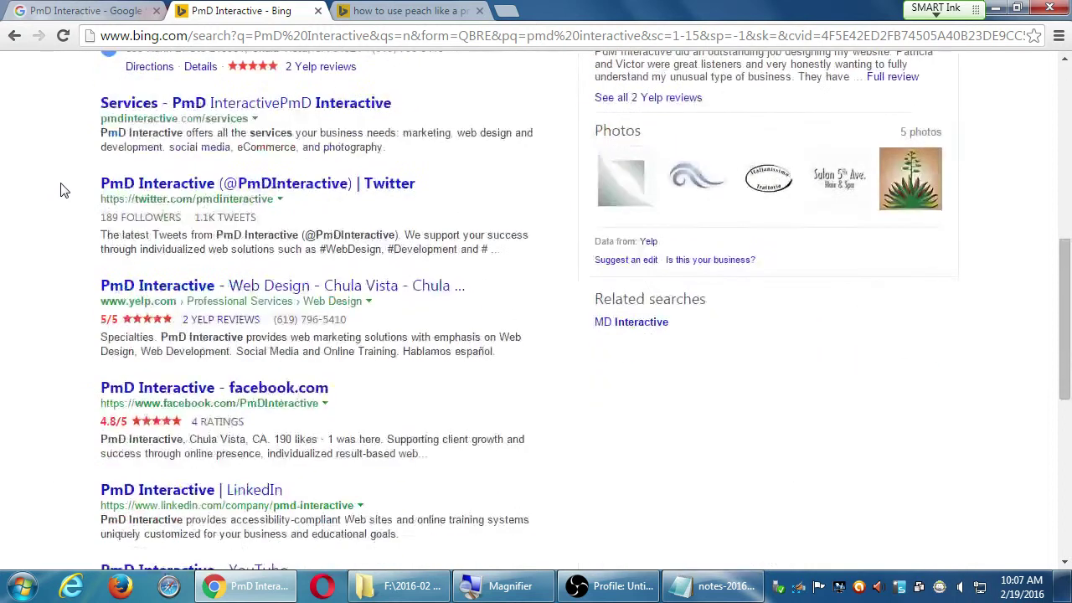
pyautogui.scroll(-3, 64, 182)
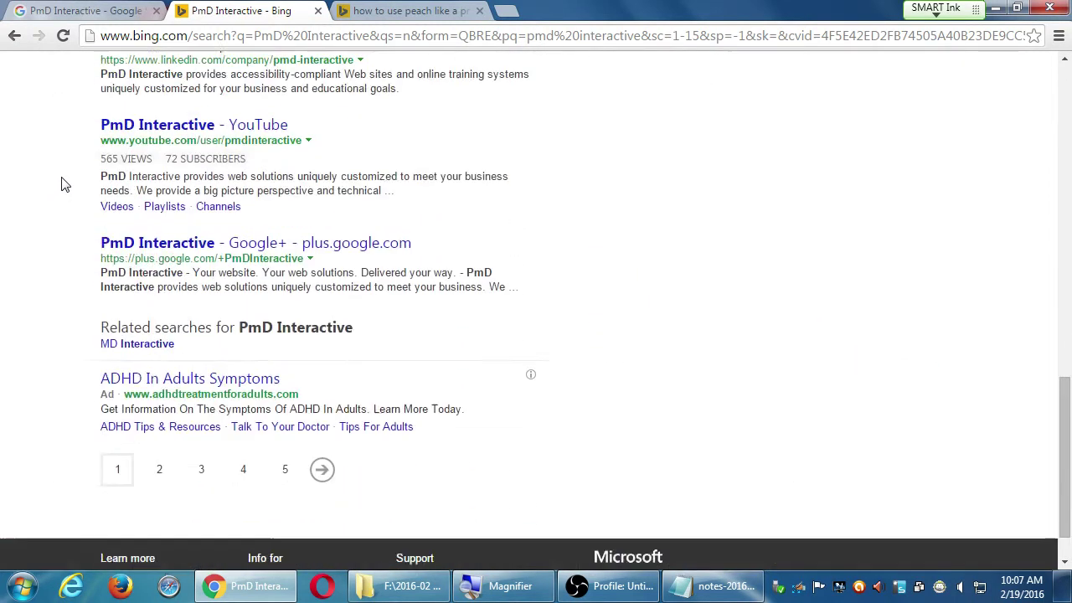
pyautogui.scroll(15, 65, 184)
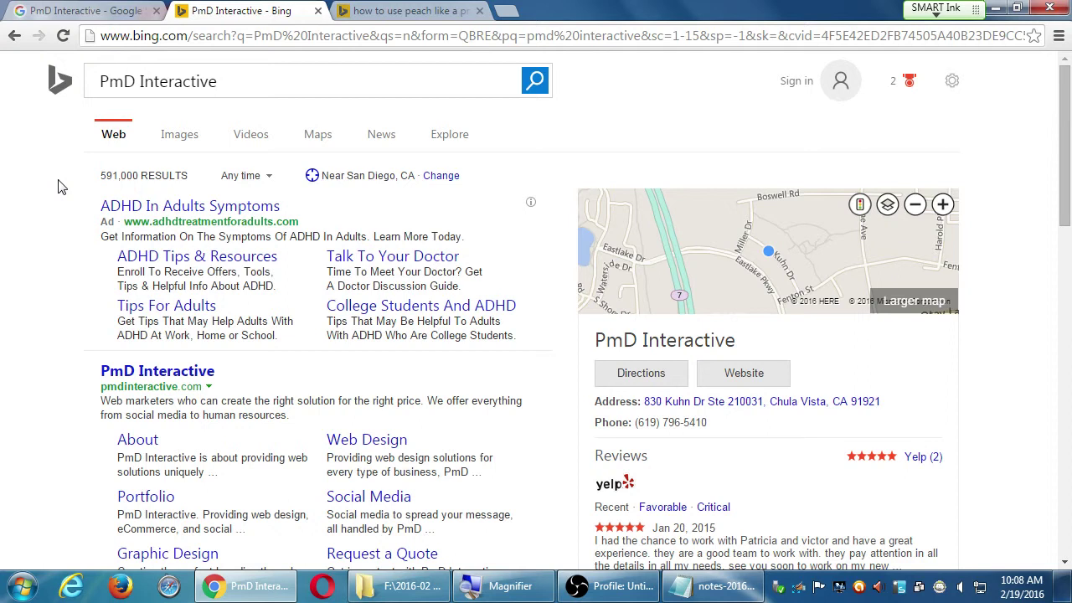
# Search Google for 'web design' in place of the PmD Interactive query.
pyautogui.click(105, 15)
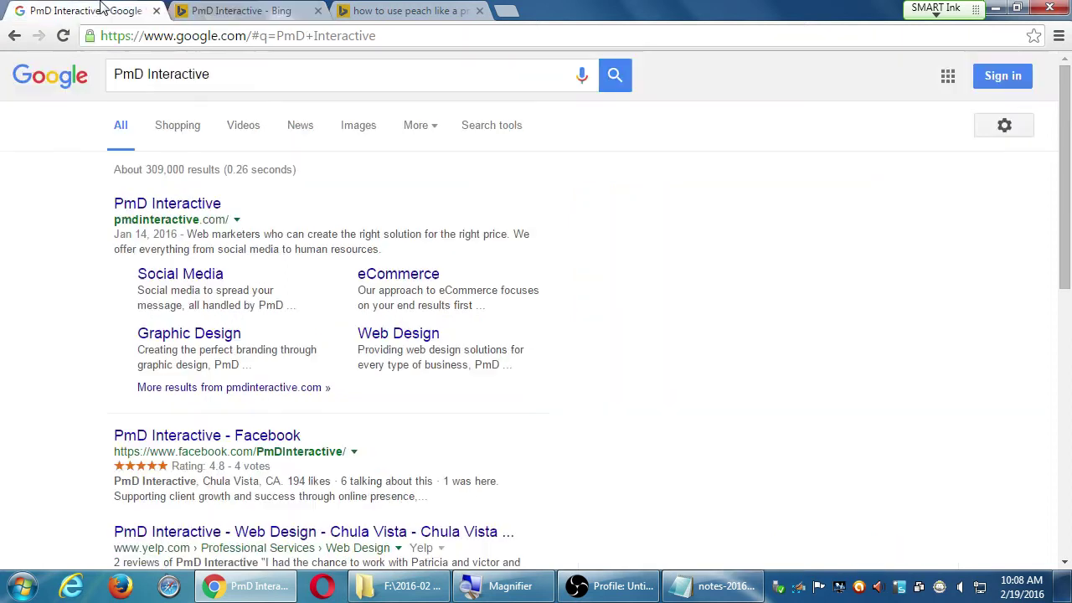
pyautogui.tripleClick(199, 82)
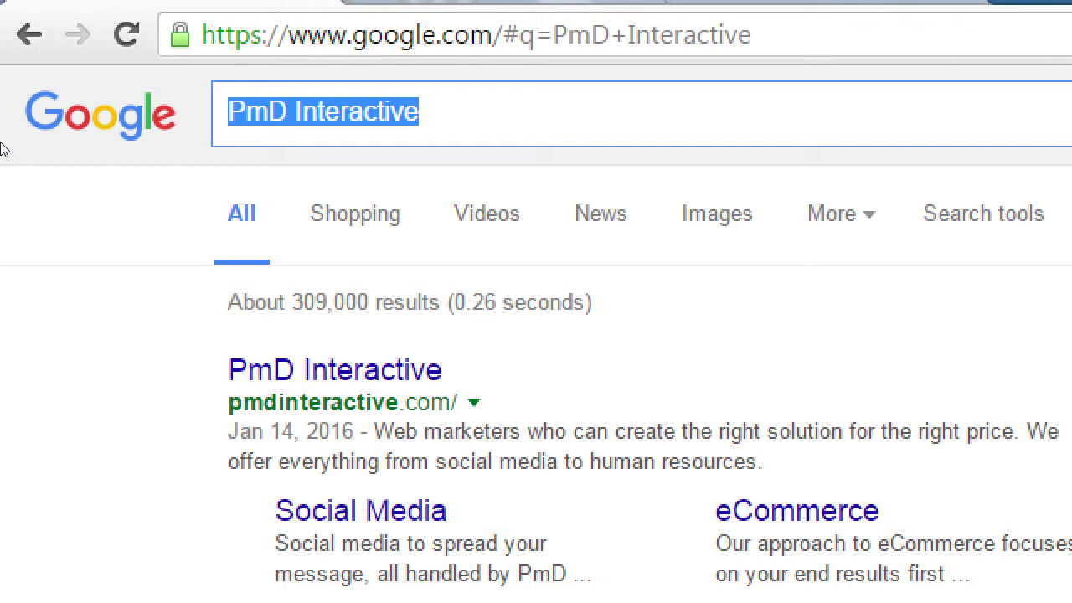
pyautogui.write('web design')
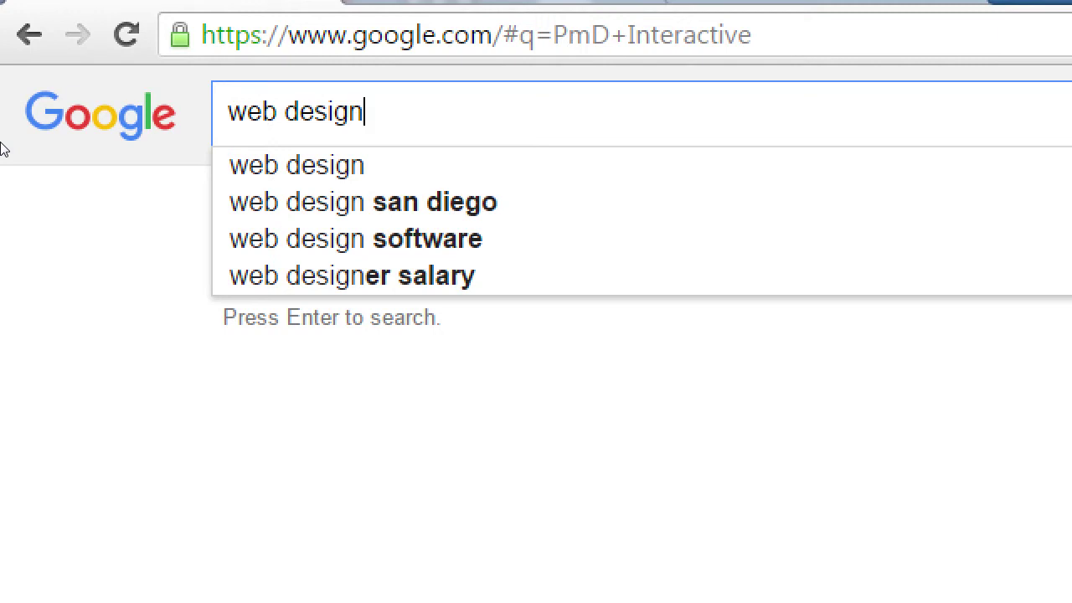
pyautogui.press('Return')
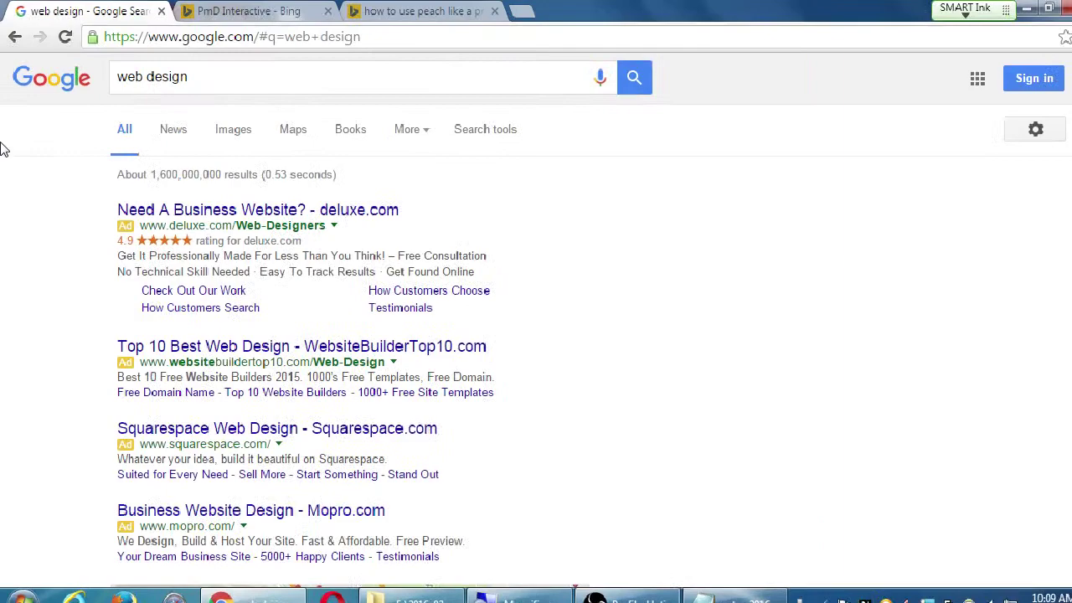
# Search Bing for 'web design' as well and close the peach tutorial tab.
pyautogui.hotkey('ctrl', 'Tab')
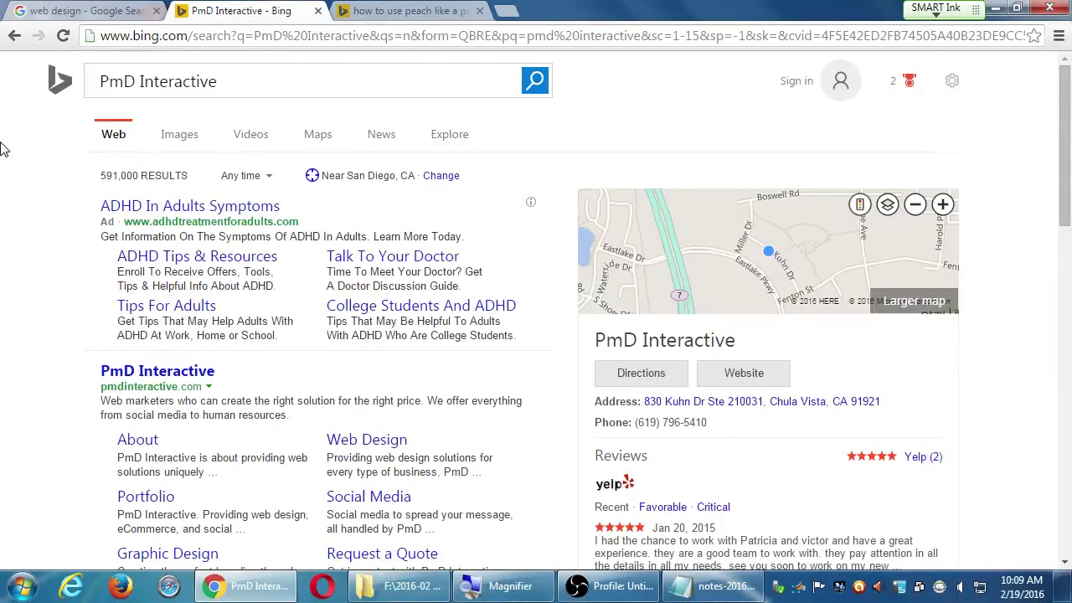
pyautogui.hotkey('shift', 'Tab')
pyautogui.hotkey('shift', 'Tab')
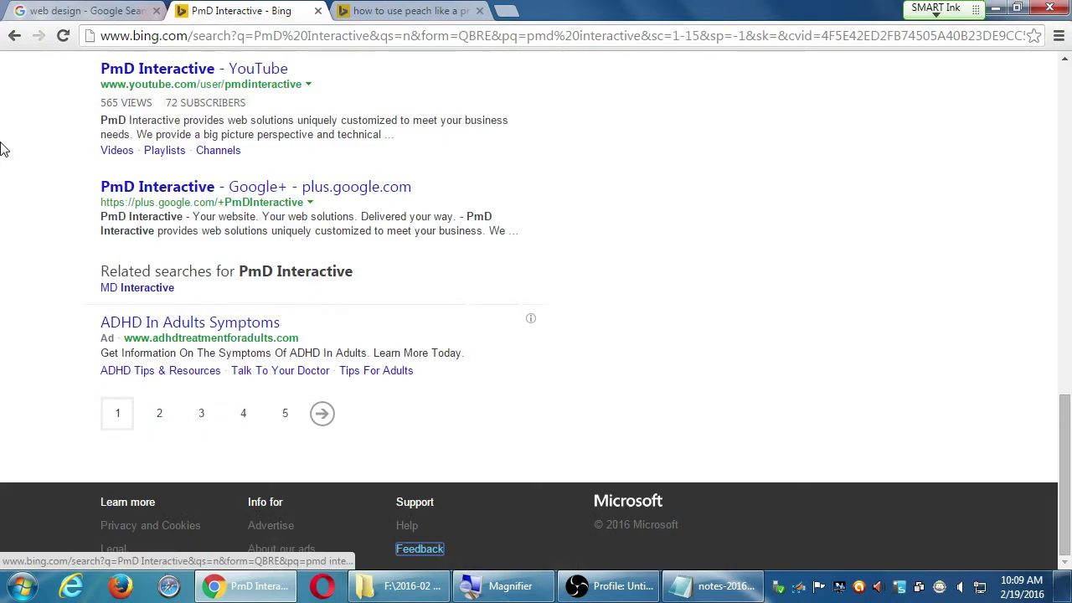
pyautogui.press('Home')
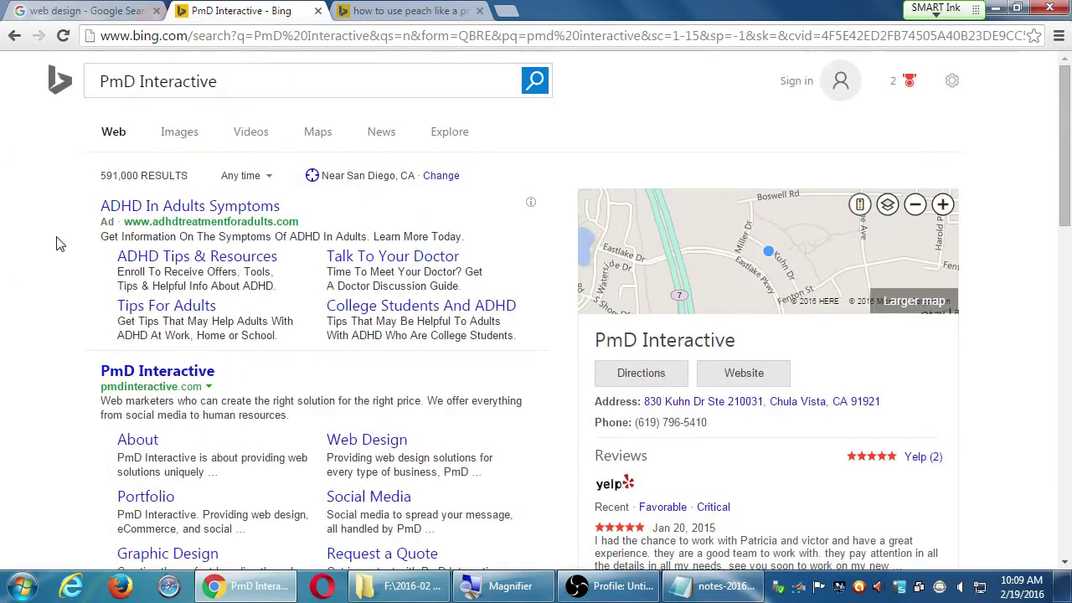
pyautogui.click(230, 82)
pyautogui.hotkey('ctrl', 'a')
pyautogui.write('web d')
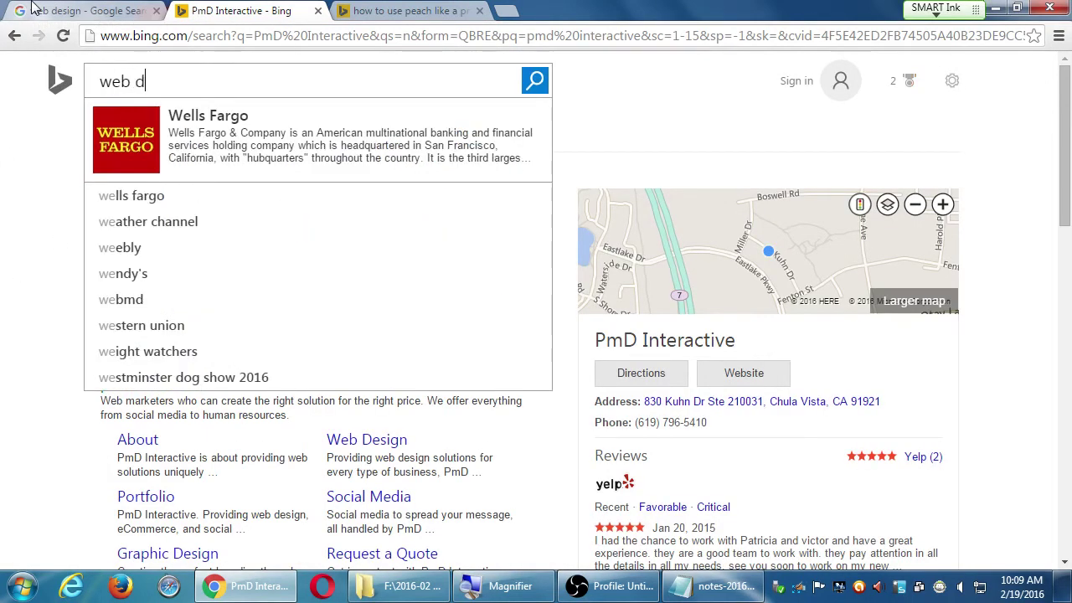
pyautogui.write('esign')
pyautogui.press('Return')
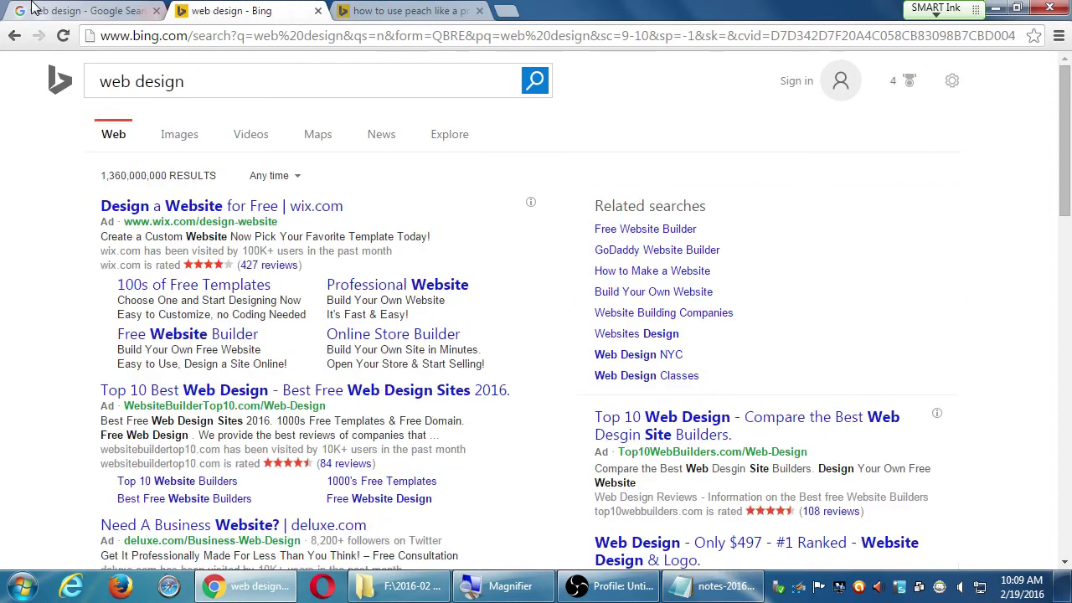
pyautogui.click(479, 11)
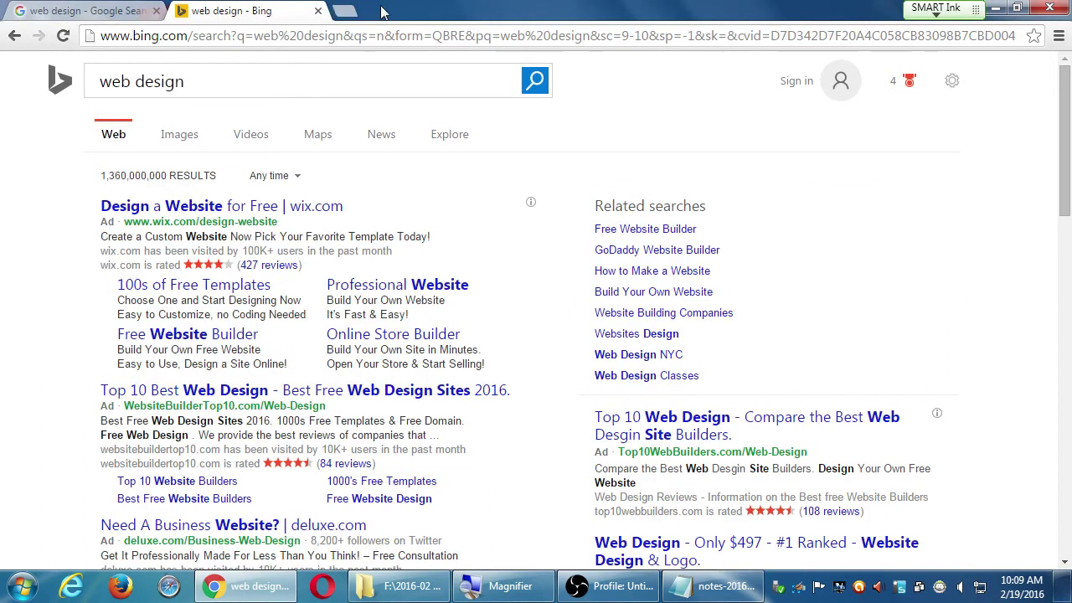
# Move the Bing tab into its own window and snap the Google window to the left half.
pyautogui.moveTo(300, 11); pyautogui.dragTo(268, 196)
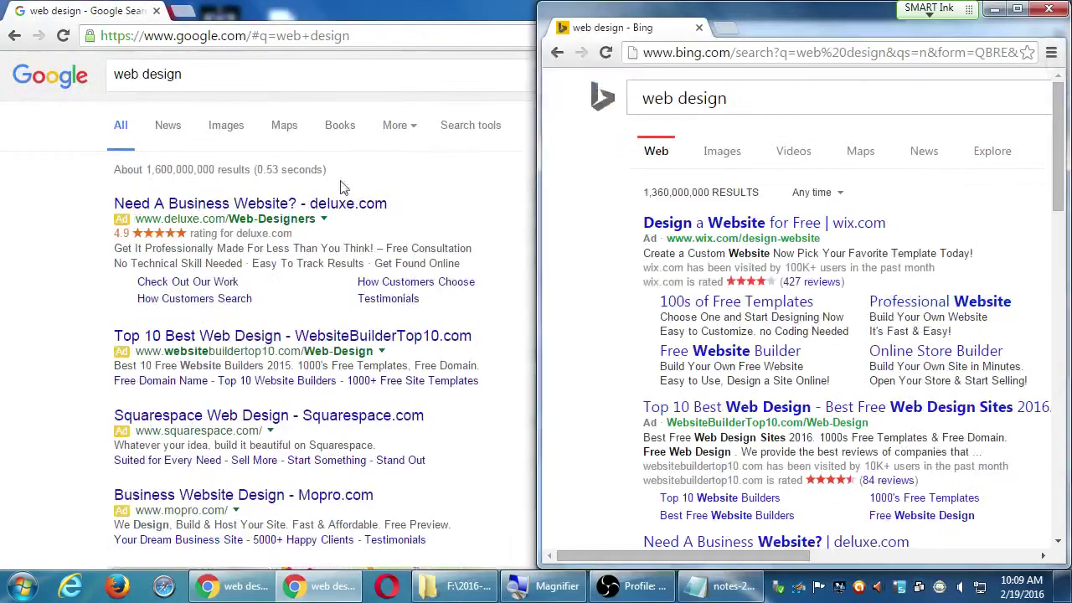
pyautogui.click(268, 197)
pyautogui.press('super+Left')
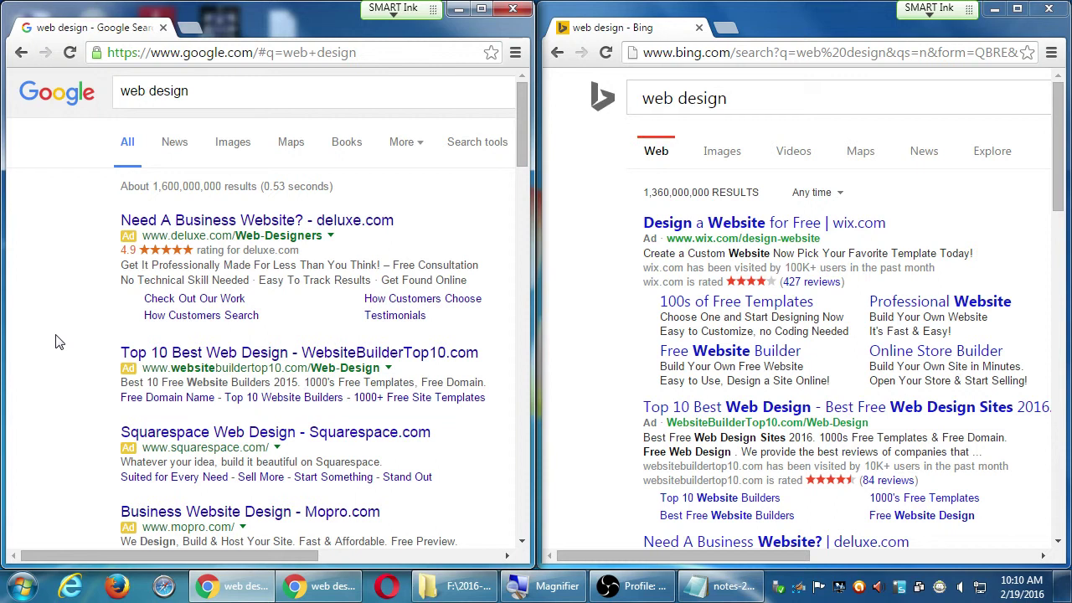
# Scroll Google's web design results to the San Diego map pack of local businesses.
pyautogui.scroll(-3, 94, 214)
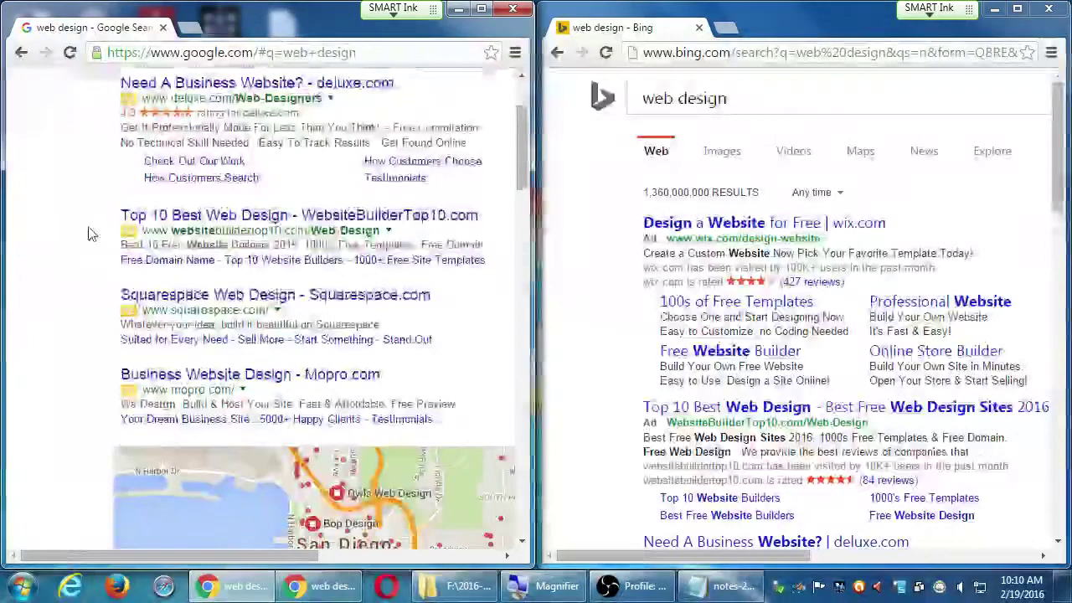
pyautogui.scroll(-2, 87, 238)
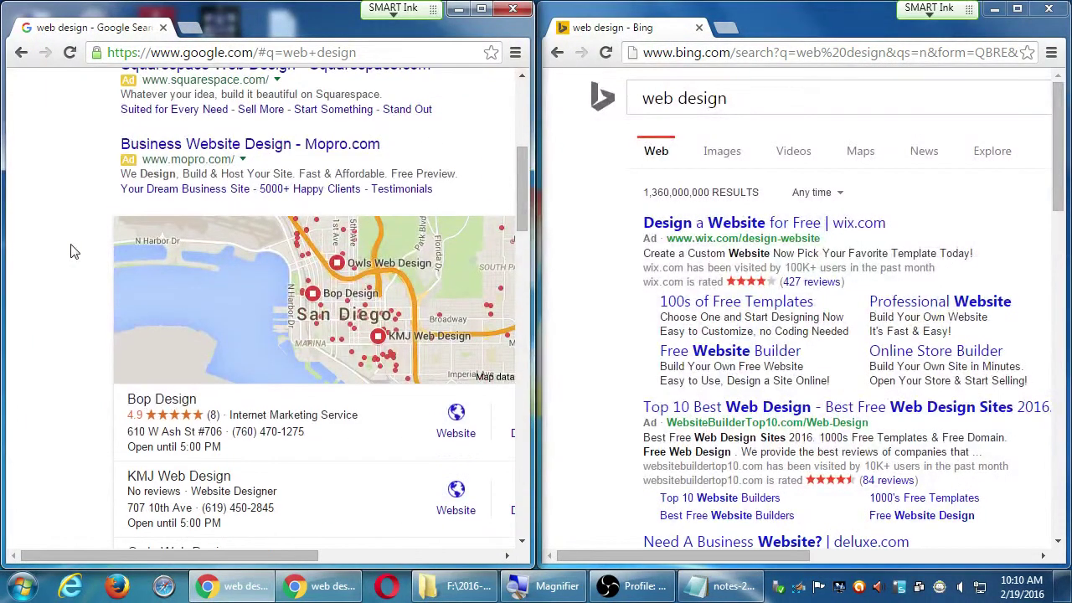
pyautogui.hscroll(2, 72, 251)
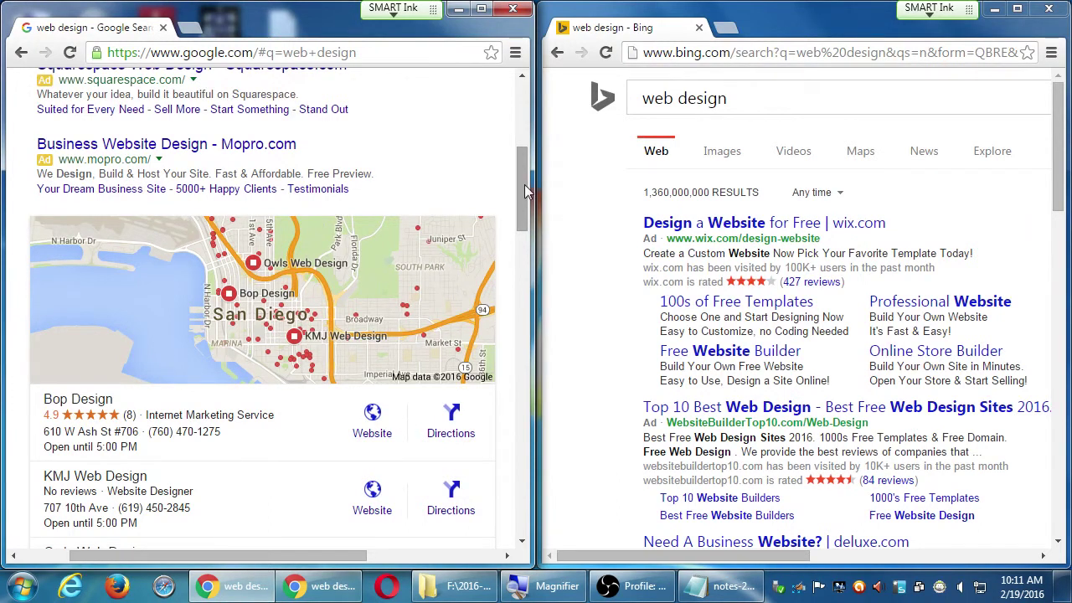
# Scroll Google's results to the organic listings and back up to the Bop Design, KMJ and Owls listings.
pyautogui.moveTo(524, 185); pyautogui.dragTo(515, 202)
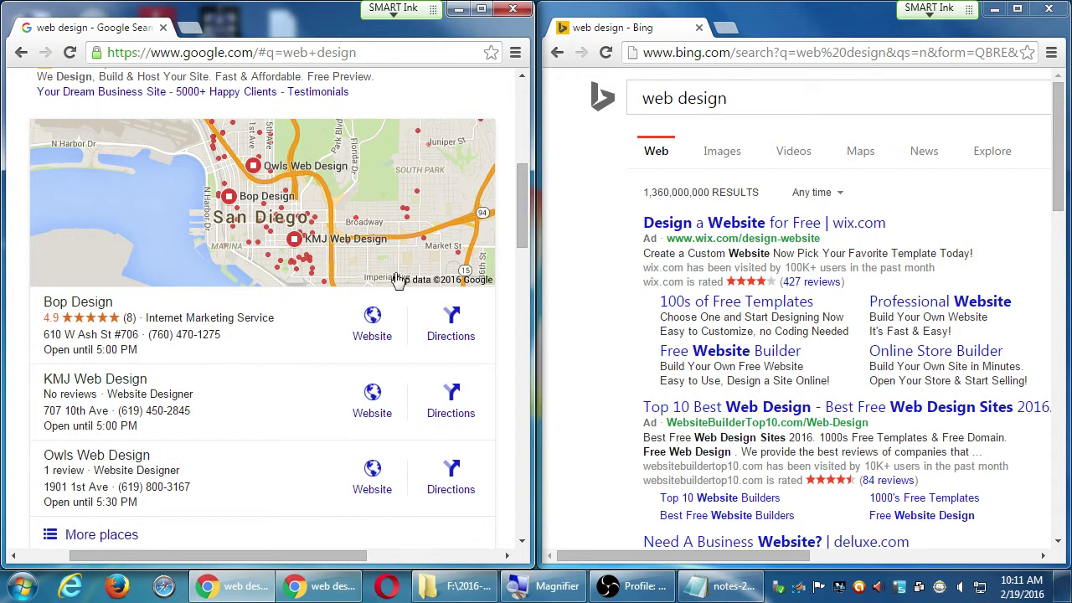
pyautogui.moveTo(521, 194); pyautogui.dragTo(505, 273)
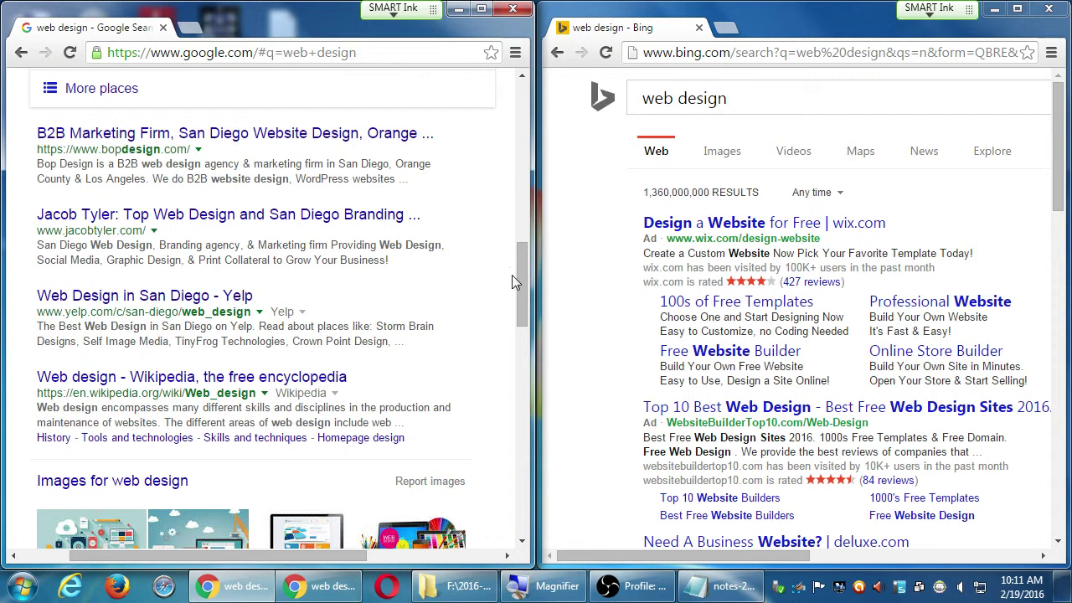
pyautogui.moveTo(520, 275); pyautogui.dragTo(514, 198)
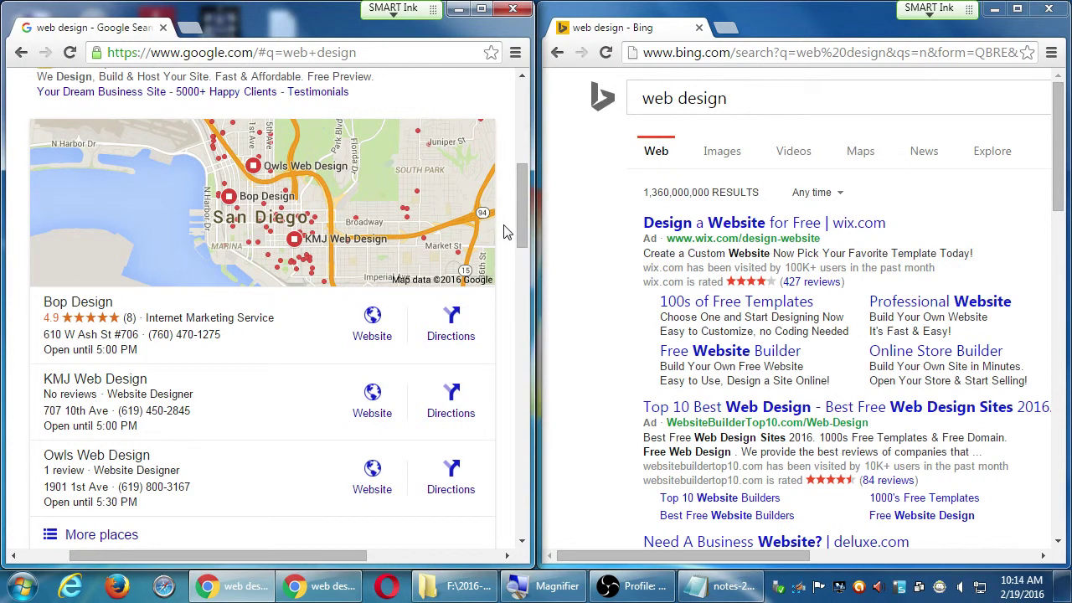
# Scroll Google's results past the local listings to Yelp and Wikipedia, and nudge Bing's results down.
pyautogui.moveTo(516, 198); pyautogui.dragTo(511, 250)
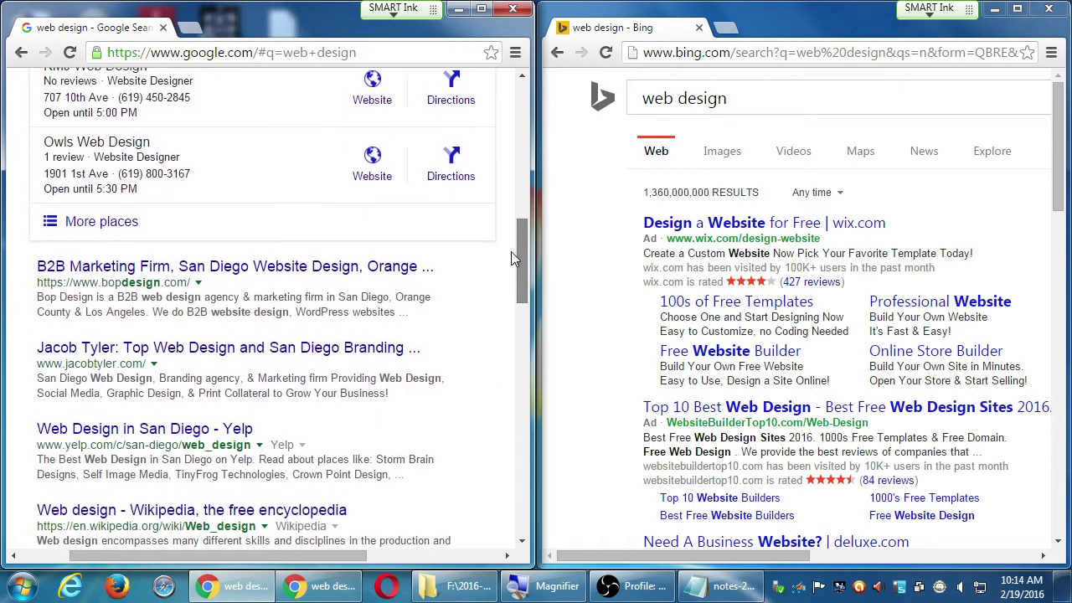
pyautogui.moveTo(1057, 148); pyautogui.dragTo(1057, 160)
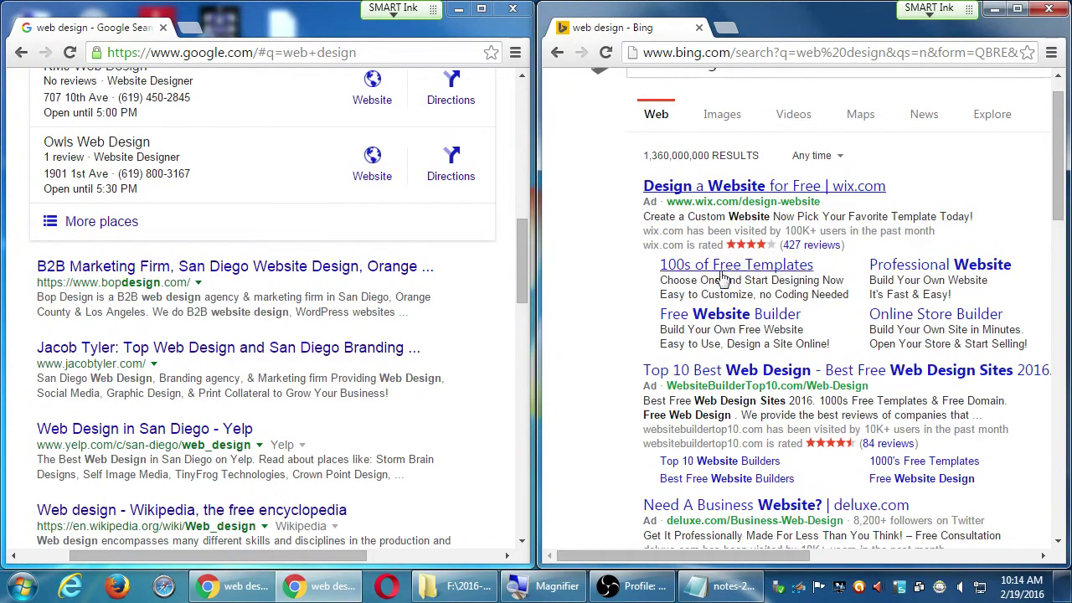
# Return Google to its top deluxe.com ads and scroll Bing to its Top10WebBuilders and BuildYourSite ads.
pyautogui.moveTo(1058, 132); pyautogui.dragTo(1058, 163)
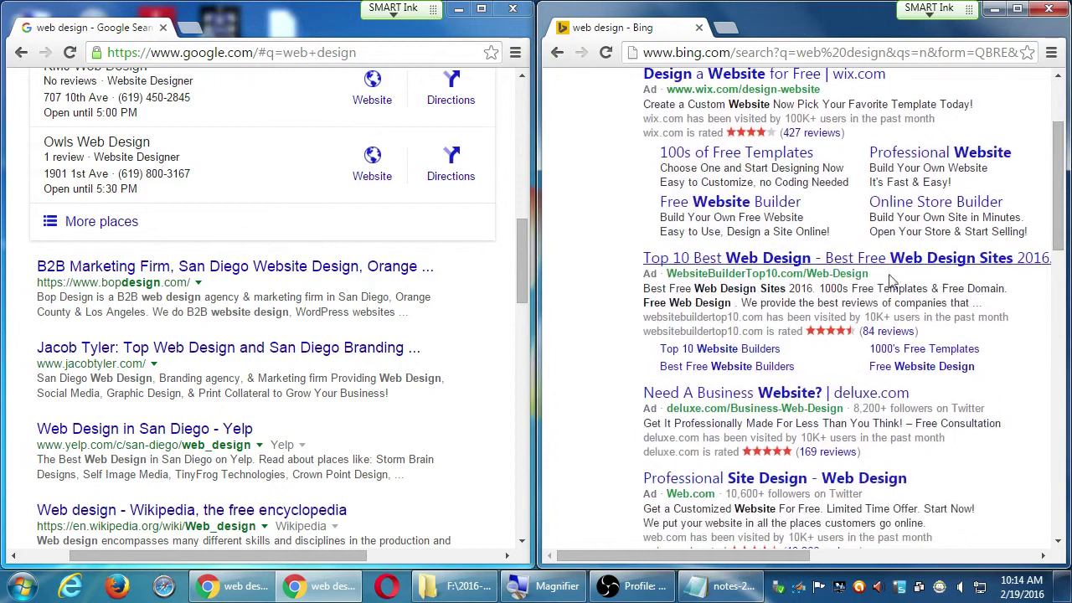
pyautogui.click(520, 103)
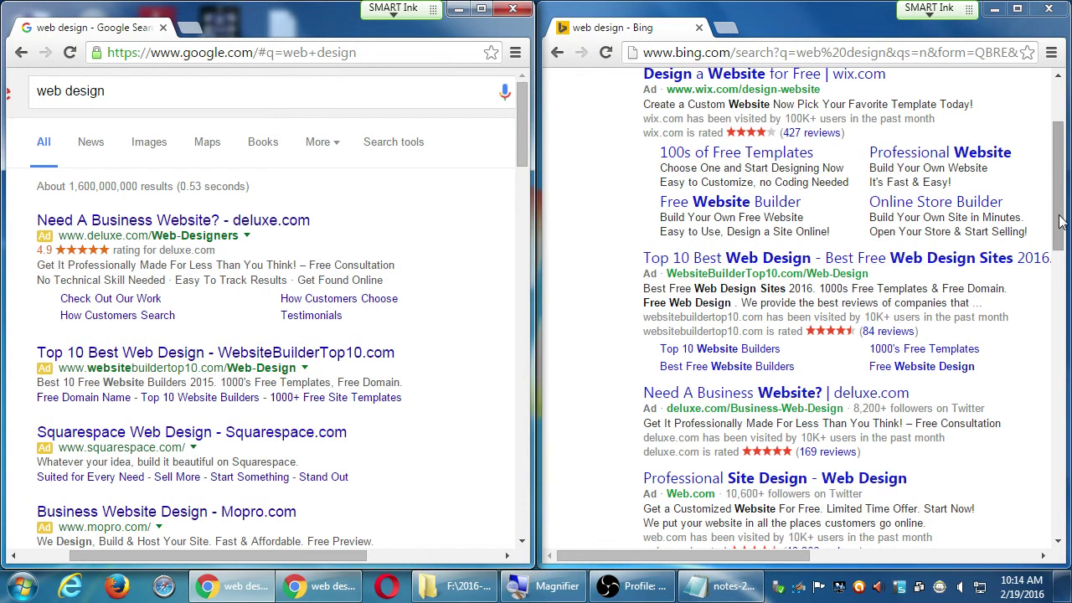
pyautogui.moveTo(1062, 223); pyautogui.dragTo(1019, 159)
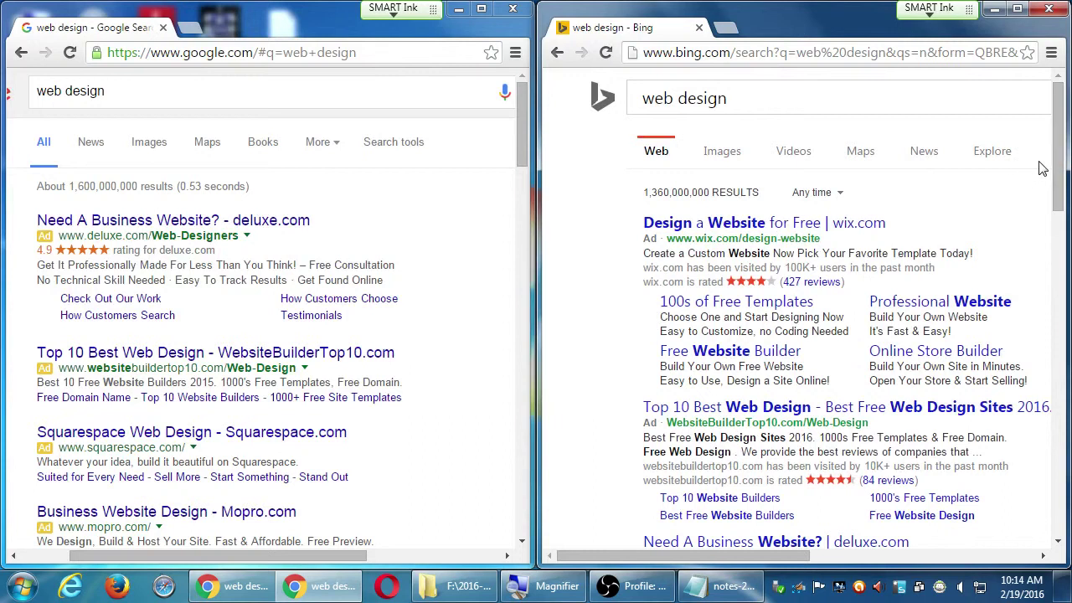
pyautogui.scroll(-3, 938, 394)
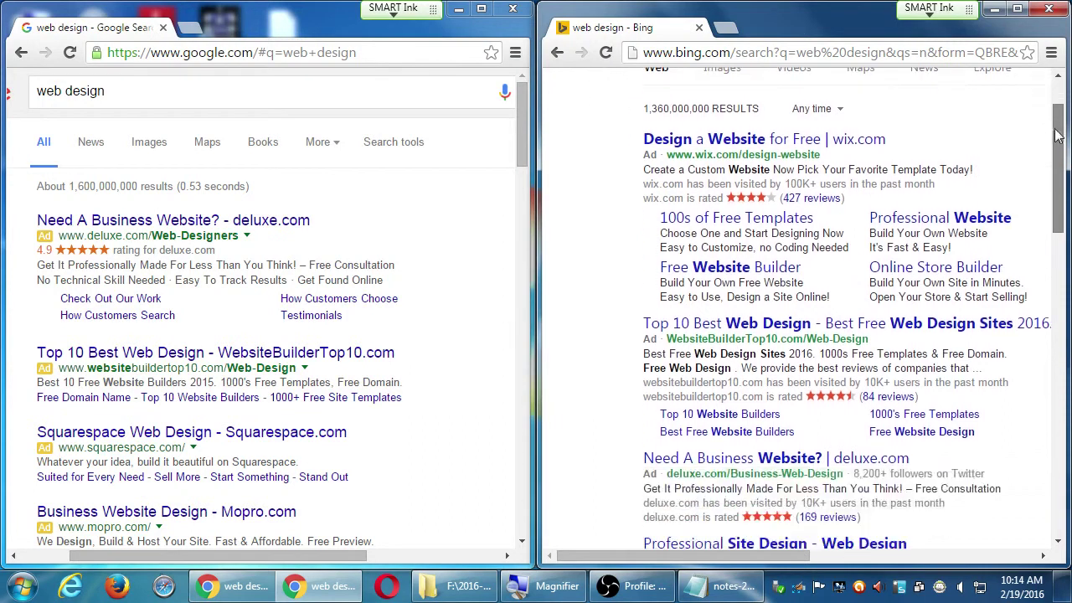
pyautogui.click(911, 559)
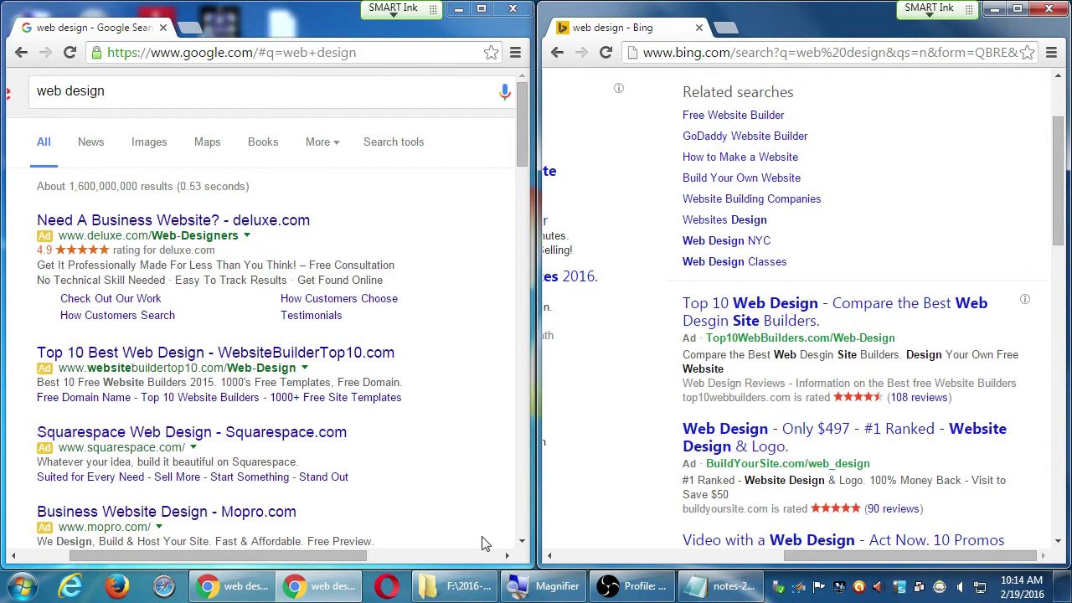
pyautogui.click(405, 559)
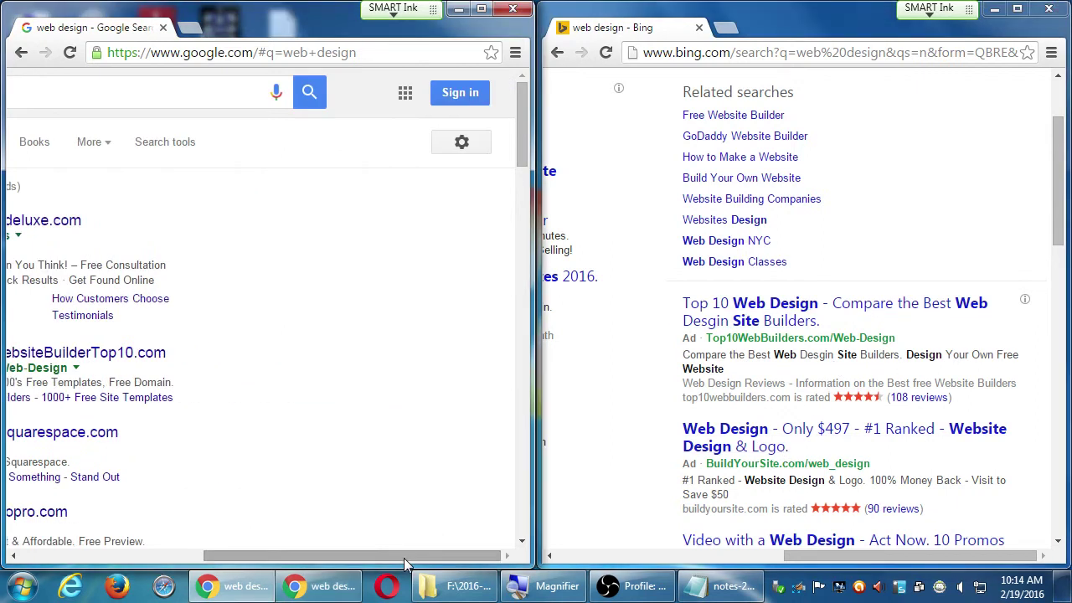
pyautogui.moveTo(405, 559); pyautogui.dragTo(318, 559)
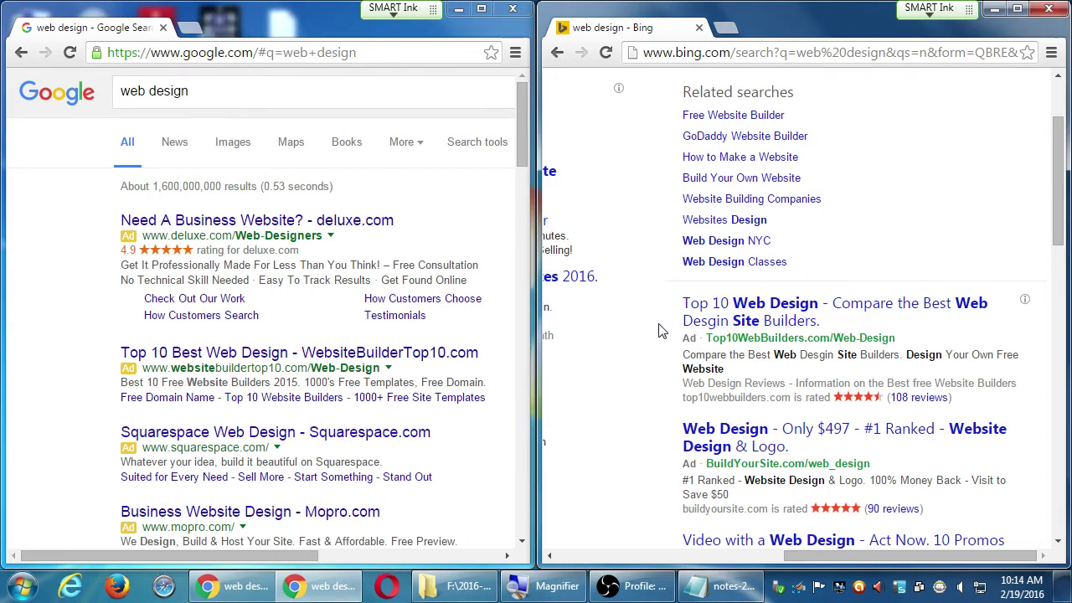
# Scroll down the Google 'web design' results past the bottom ads to the related searches.
pyautogui.click(737, 561)
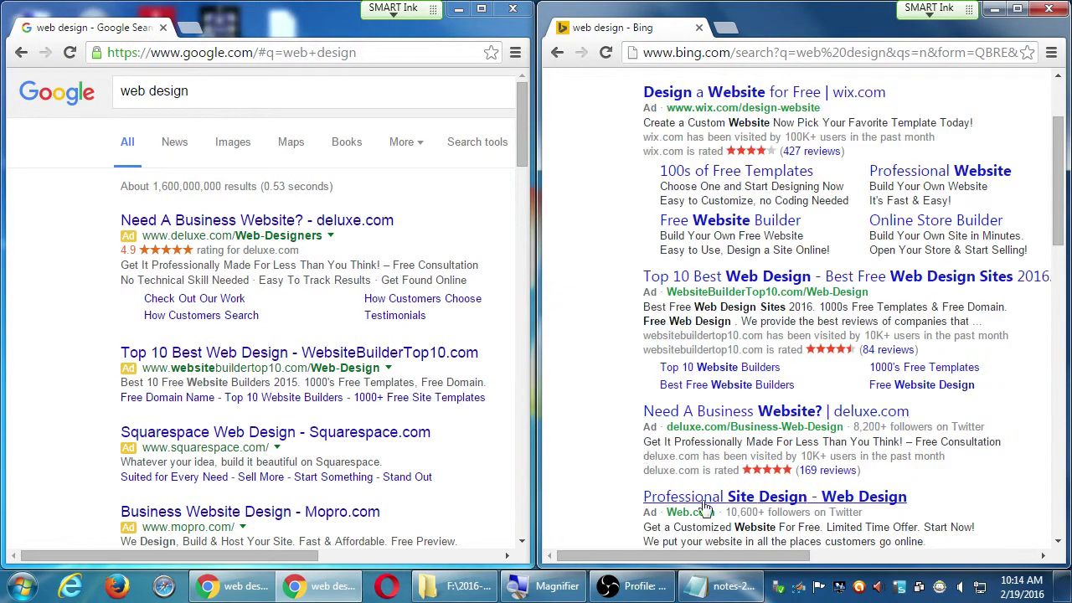
pyautogui.scroll(-2, 584, 420)
pyautogui.scroll(-3, 584, 421)
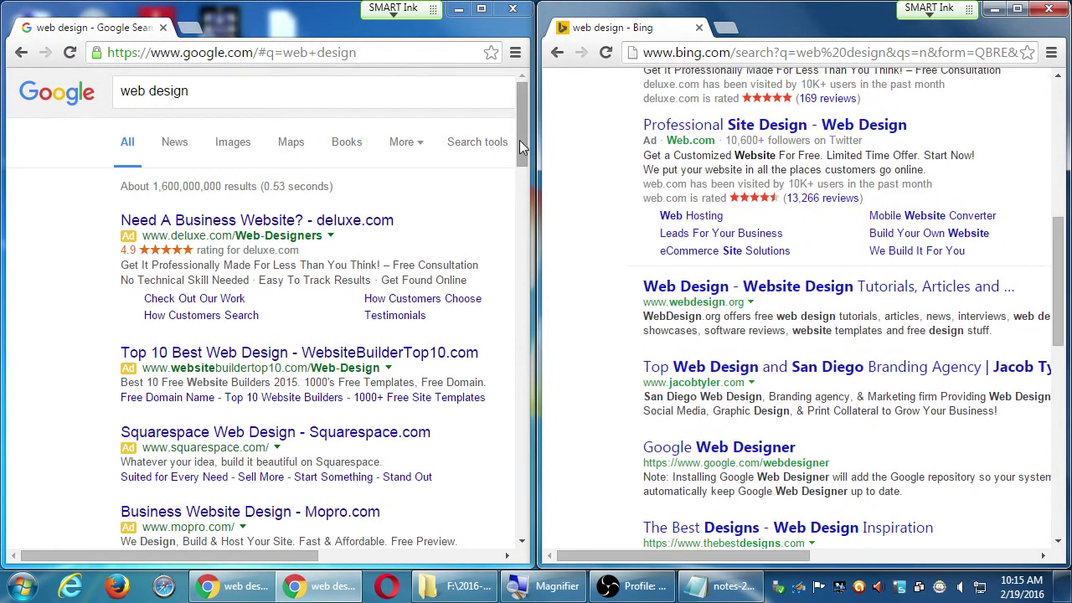
pyautogui.moveTo(518, 153); pyautogui.dragTo(498, 299)
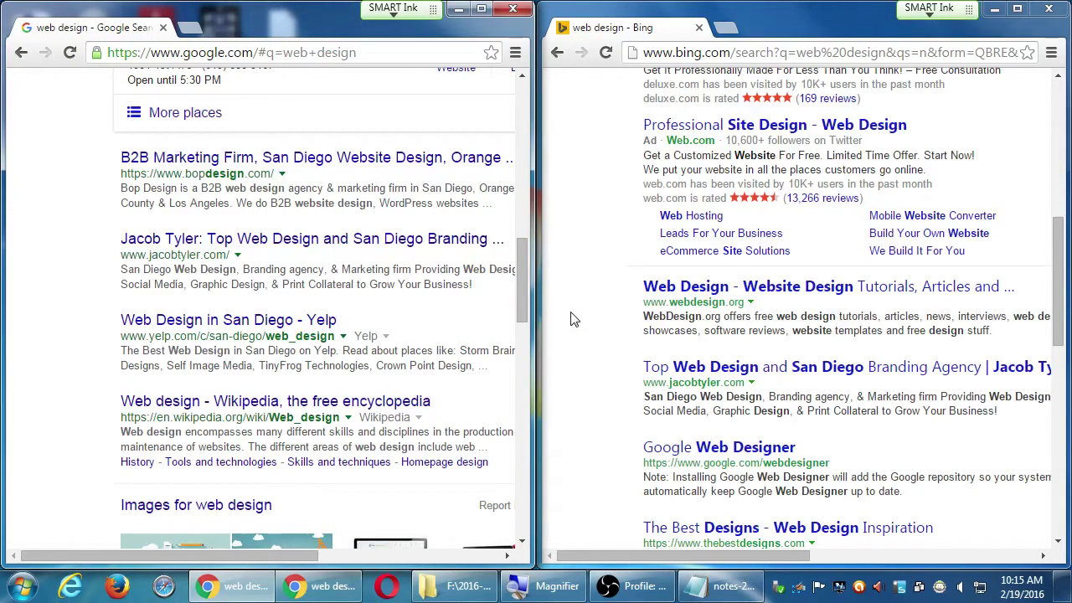
pyautogui.moveTo(519, 286); pyautogui.dragTo(510, 361)
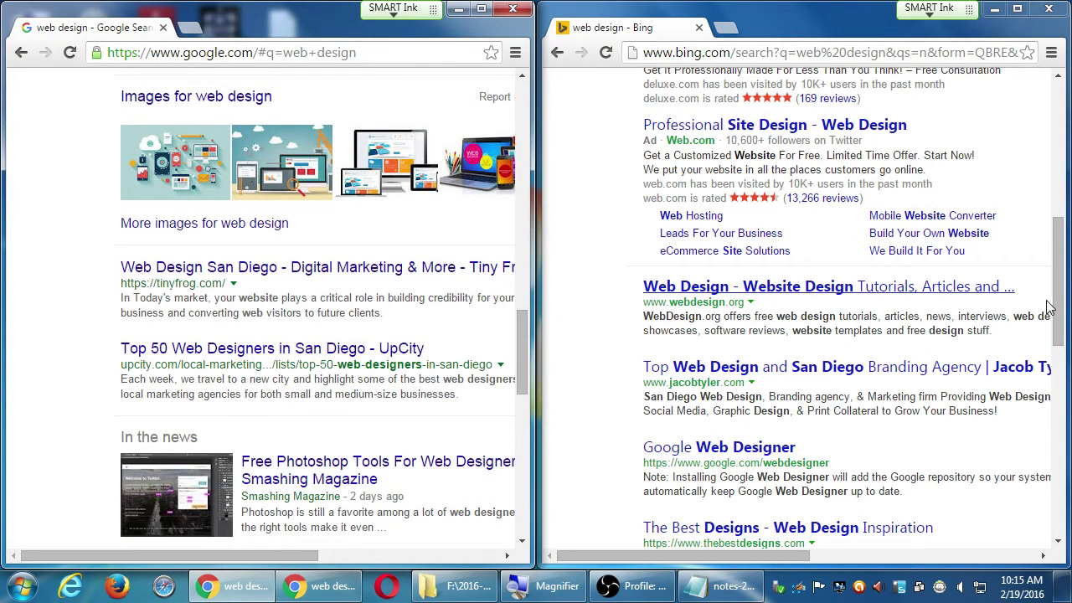
pyautogui.moveTo(1048, 308); pyautogui.dragTo(1012, 477)
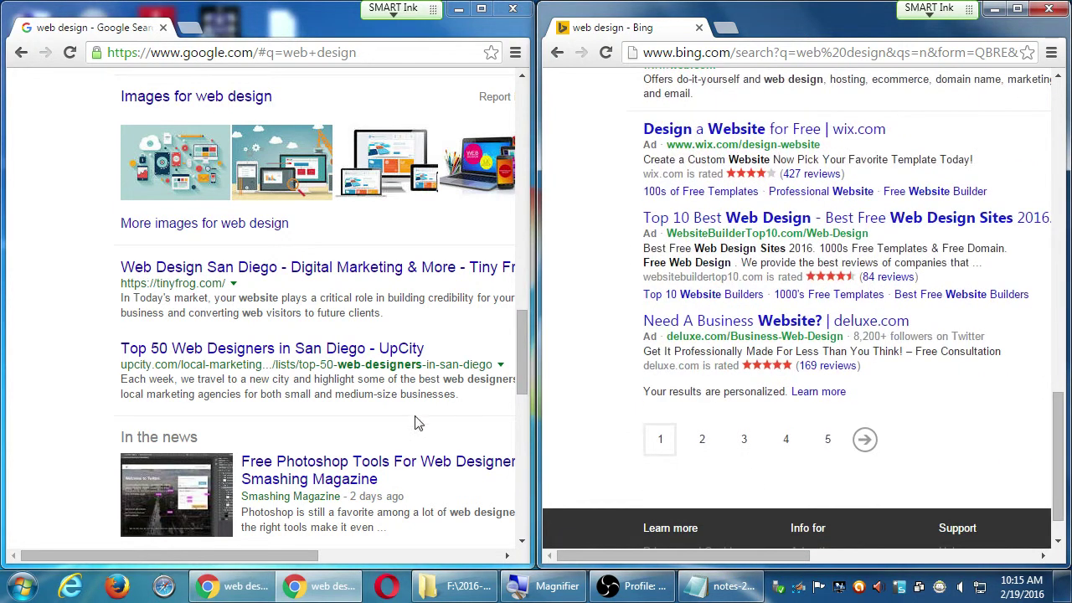
pyautogui.moveTo(525, 353); pyautogui.dragTo(512, 446)
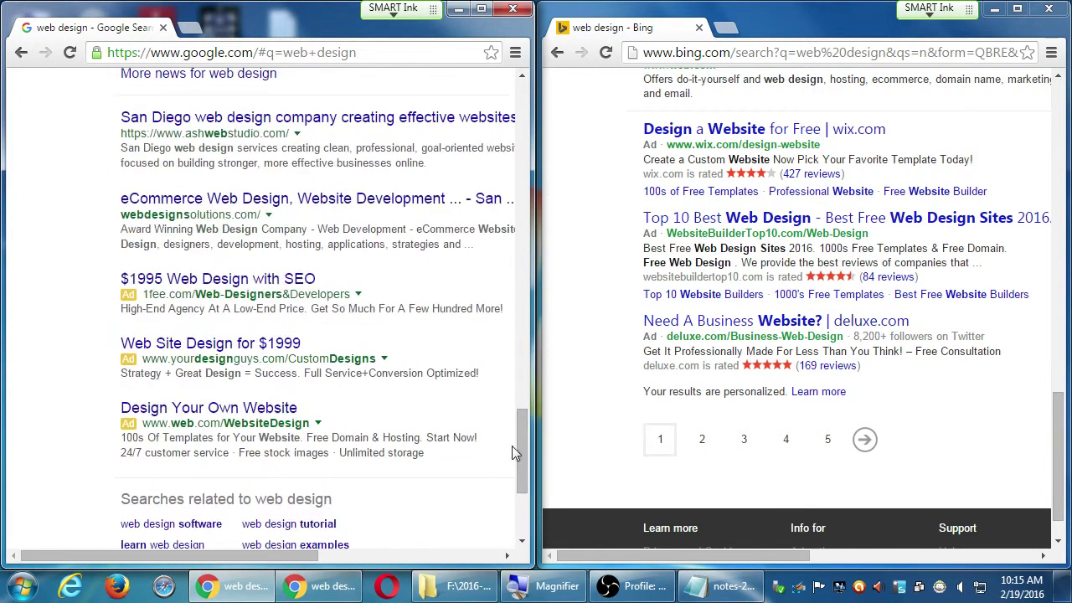
# Maximize the Google 'web design' results window and scroll back to the top.
pyautogui.click(483, 19)
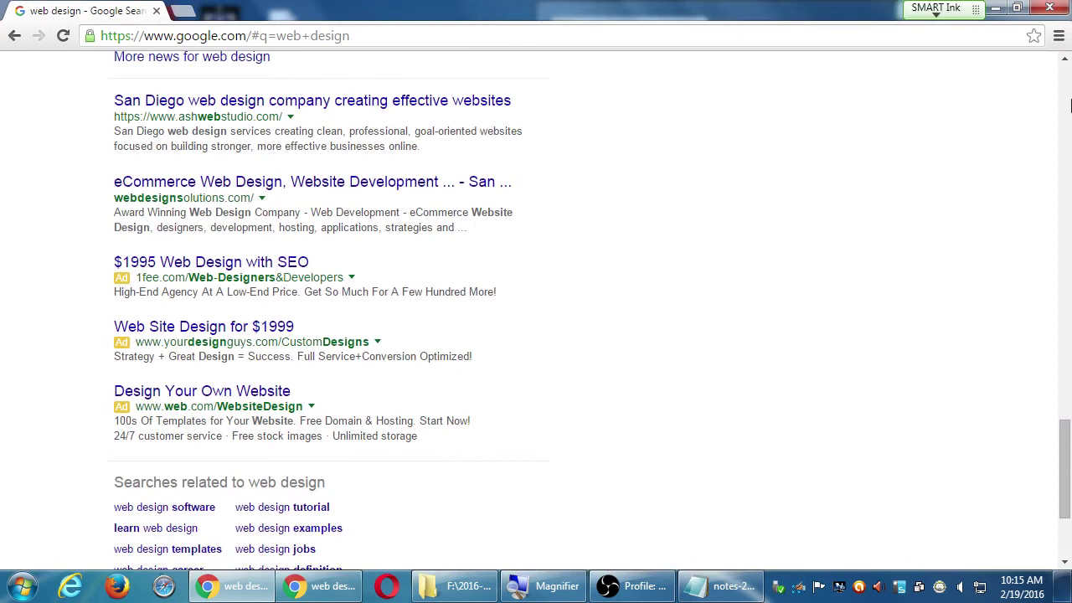
pyautogui.click(1065, 88)
pyautogui.scroll(1, 1068, 81)
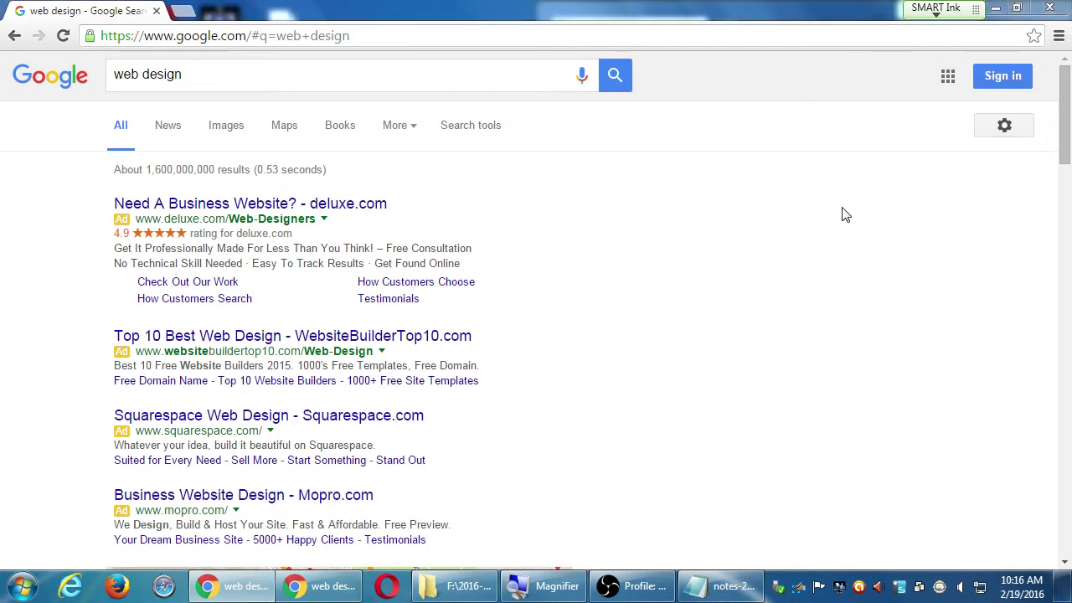
pyautogui.hotkey('alt', 'Tab')
# Add the line 'Impressions: - People see your result' to the notes.
pyautogui.hotkey('alt', 'Tab')
pyautogui.hotkey('alt', 'Tab')
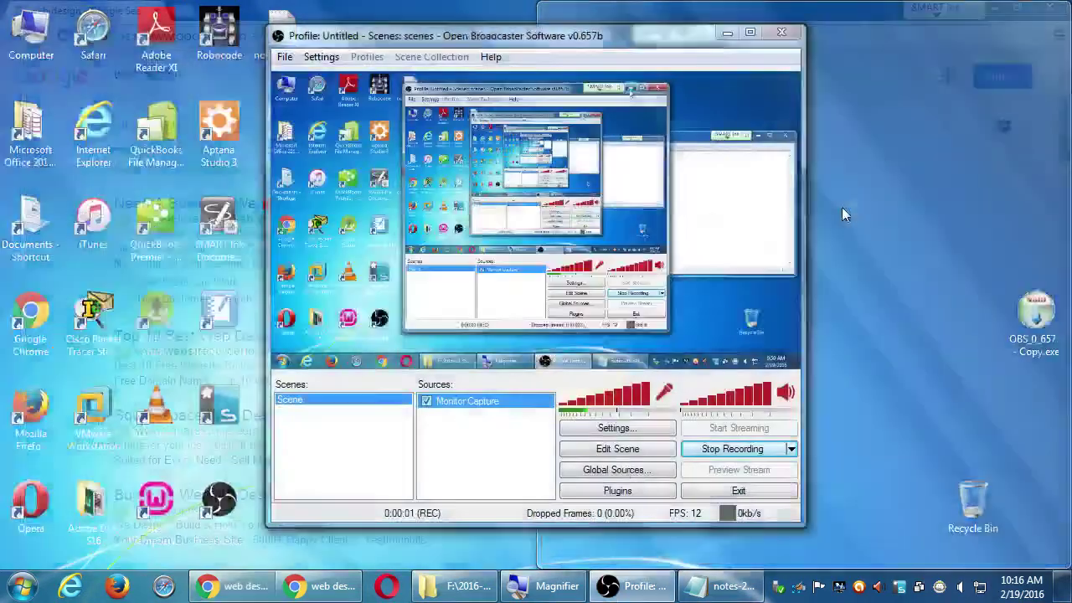
pyautogui.hotkey('alt', 'Tab')
pyautogui.hotkey('alt', 'Tab')
pyautogui.hotkey('alt', 'Tab')
pyautogui.hotkey('alt', 'Tab')
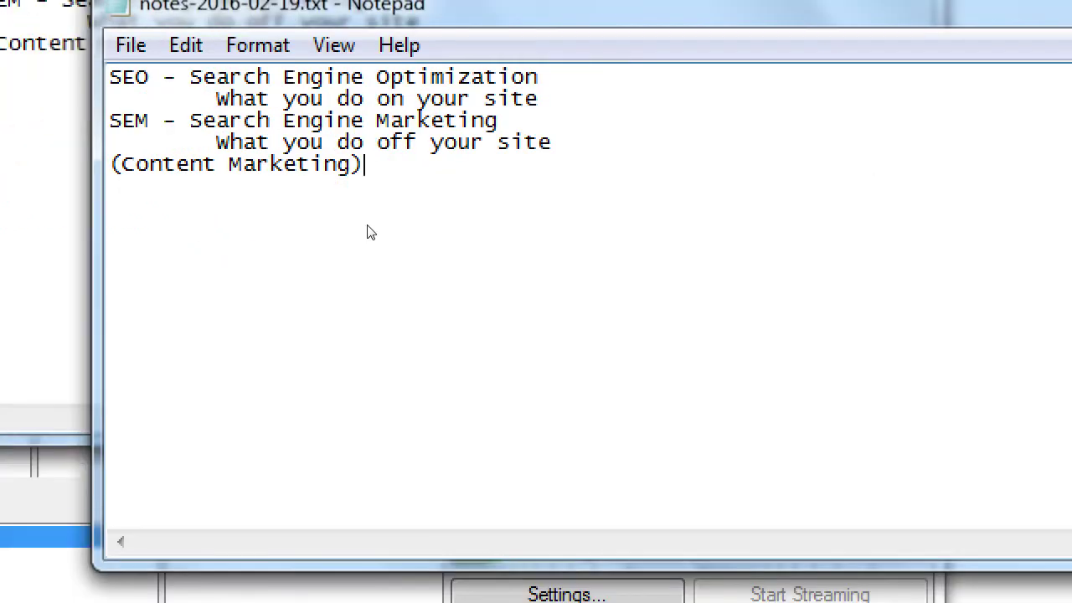
pyautogui.press('Return')
pyautogui.press('Return')
pyautogui.write('Impres')
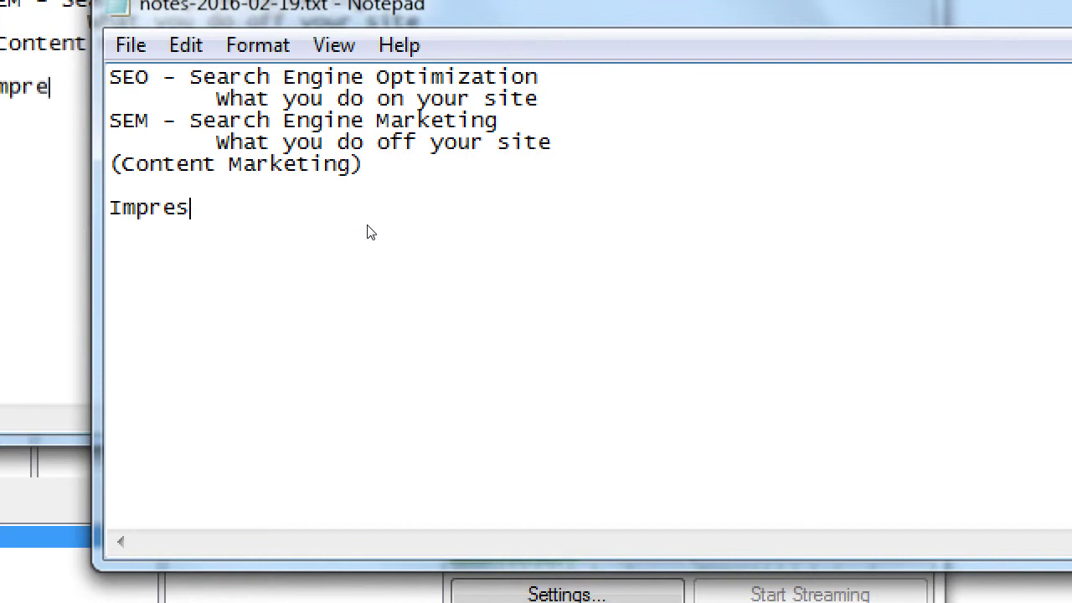
pyautogui.write('sions: - Peop')
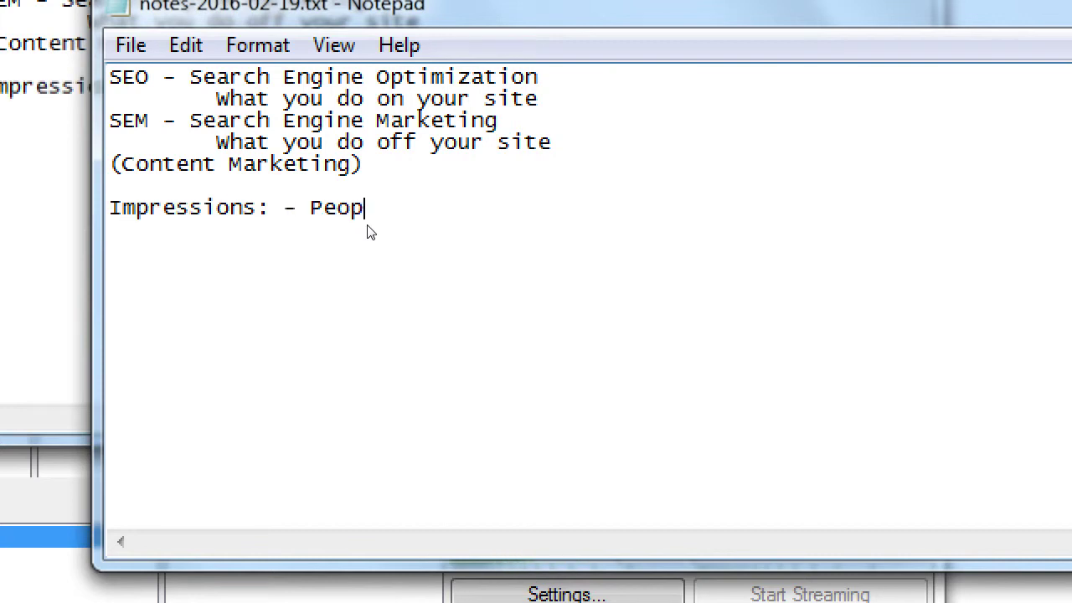
pyautogui.write('le see your site')
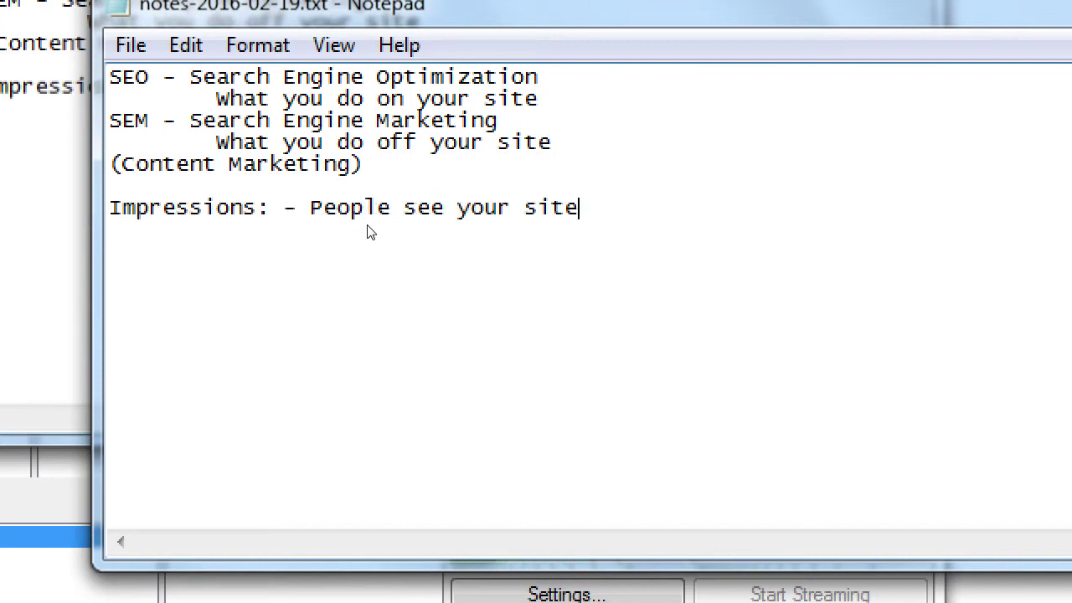
pyautogui.press('BackSpace')
pyautogui.press('BackSpace')
pyautogui.press('BackSpace')
pyautogui.press('BackSpace')
pyautogui.write('result')
# Add 'Conversions: - People CLICK your result (CTR Click-Through Rate)' on the next line.
pyautogui.press('Return')
pyautogui.write('Conversion')
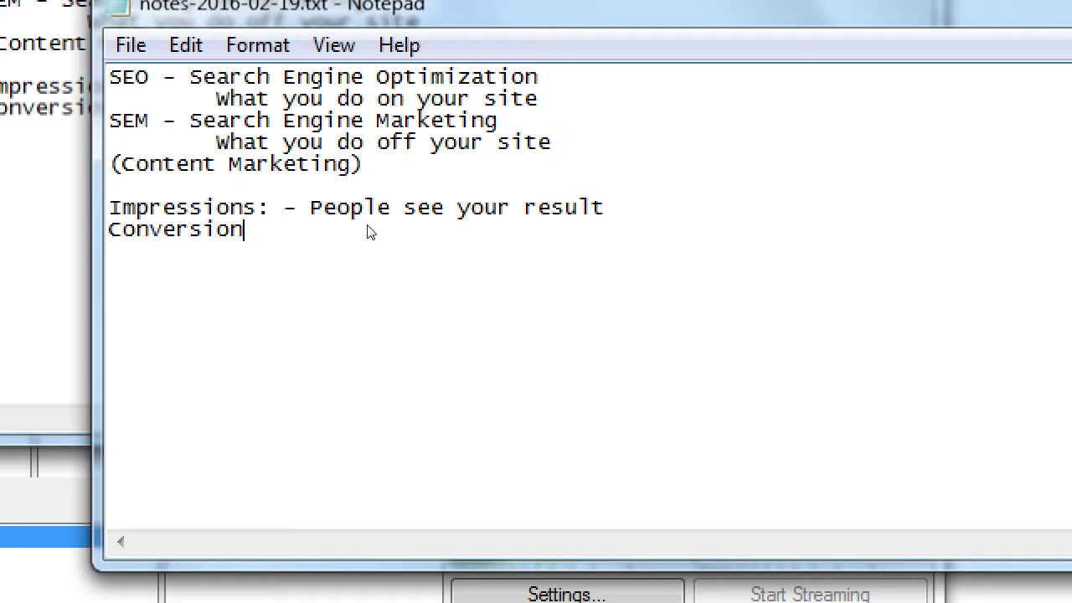
pyautogui.write('s: - People CLICK your e')
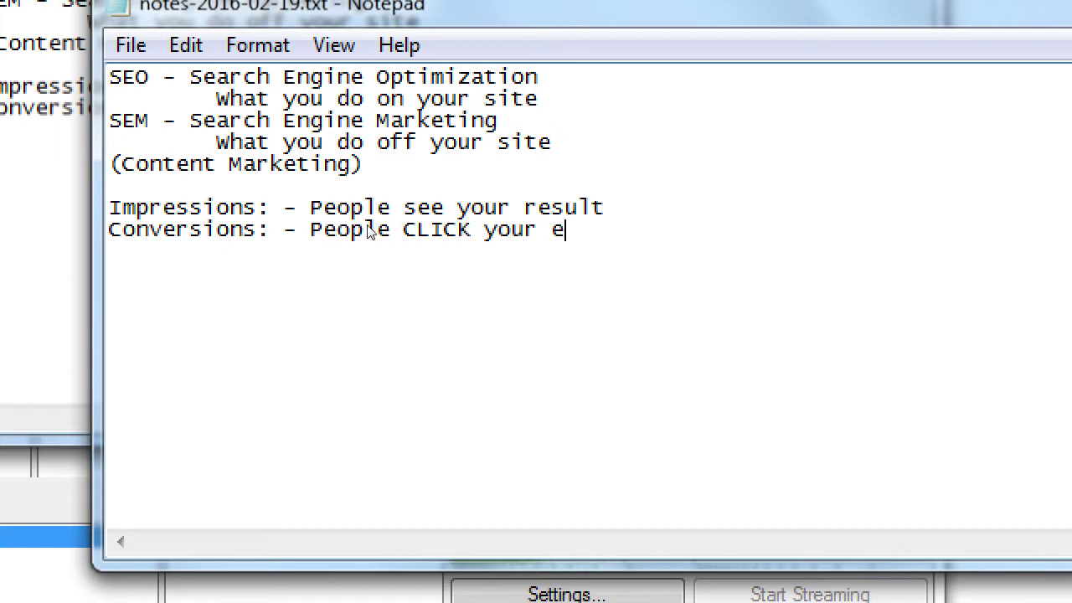
pyautogui.press('BackSpace')
pyautogui.write('result')
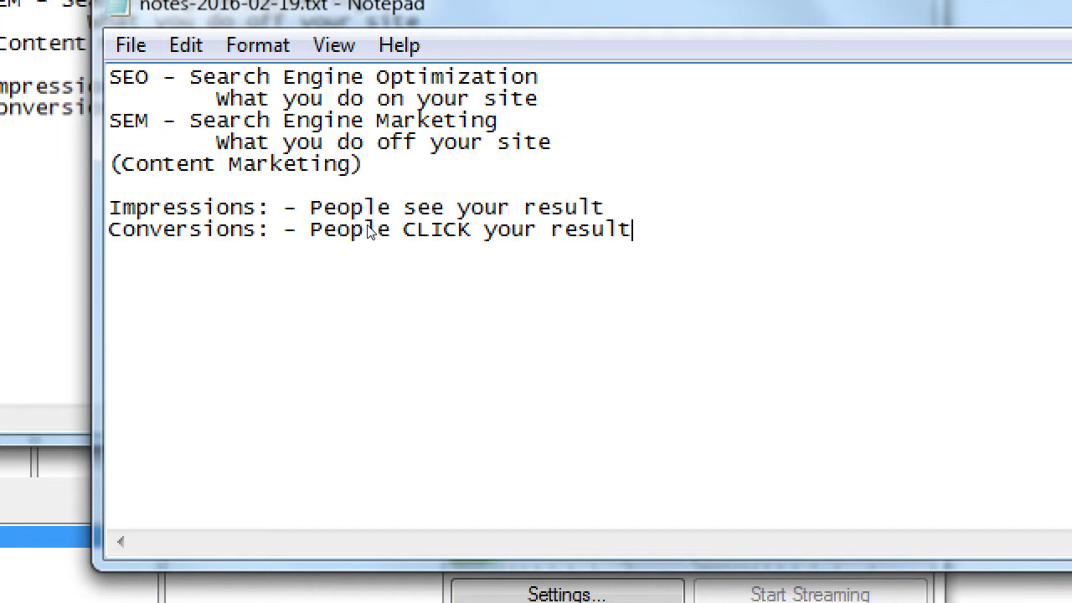
pyautogui.write('   (C')
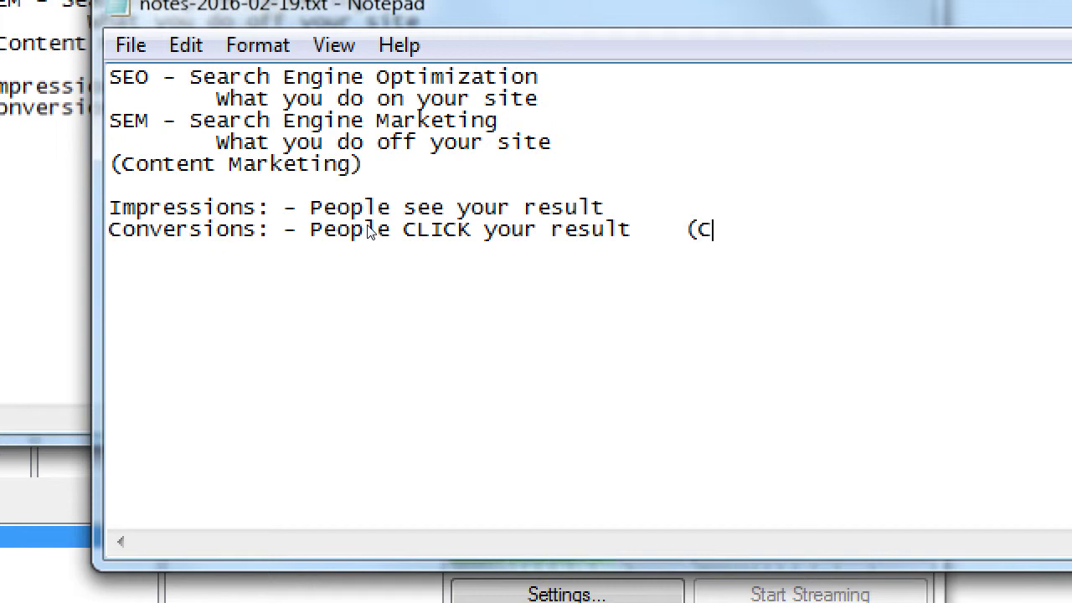
pyautogui.write('TR Click')
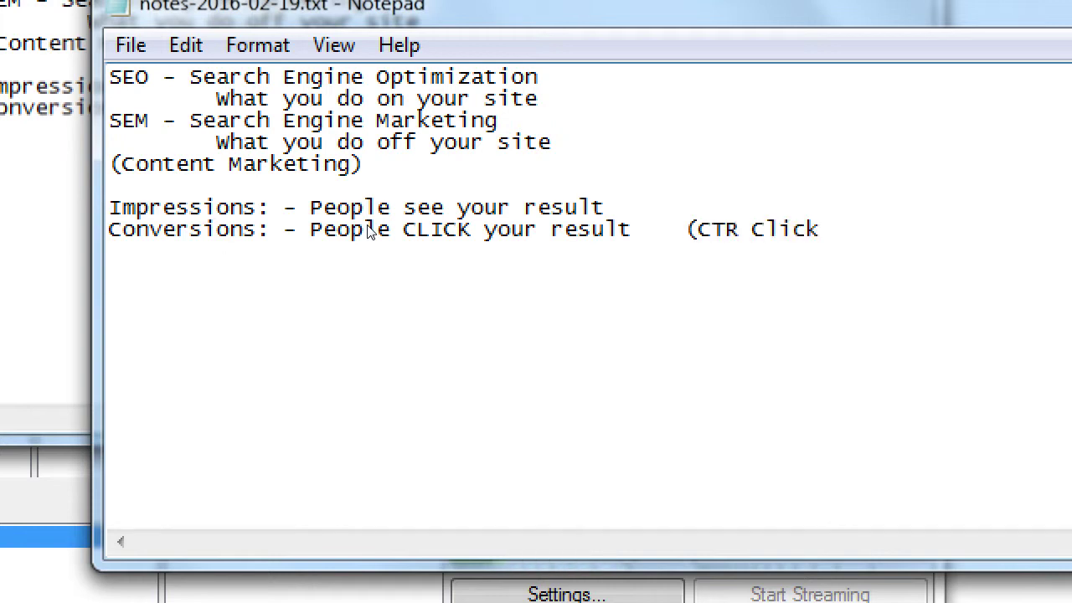
pyautogui.write('-Through rAte')
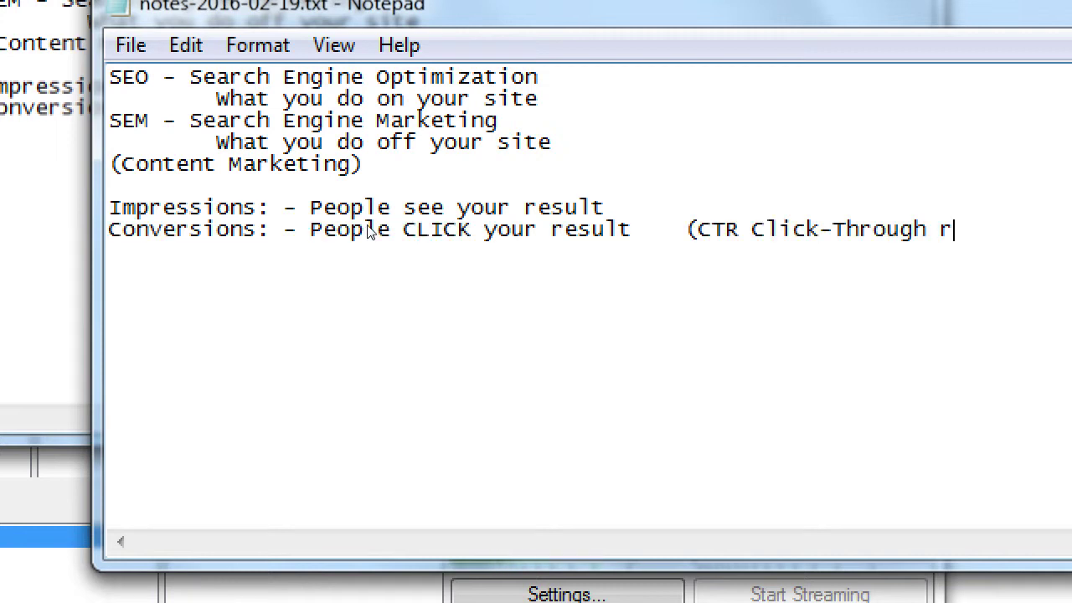
pyautogui.press('BackSpace')
pyautogui.press('BackSpace')
pyautogui.press('BackSpace')
pyautogui.press('BackSpace')
pyautogui.write('Rate)')
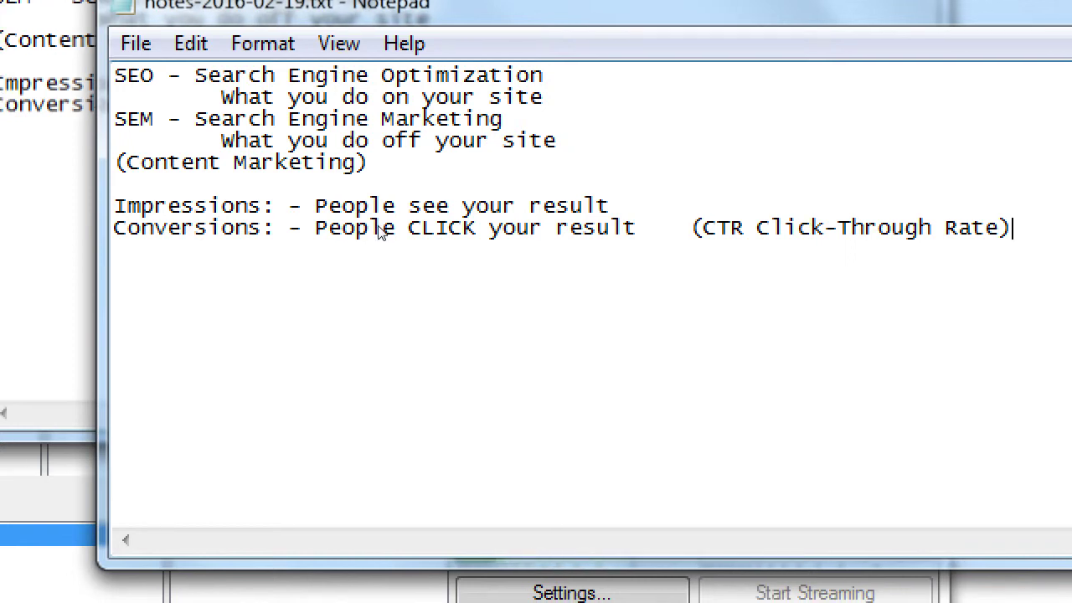
# Insert '= C/I' inside the CTR parentheses.
pyautogui.press('Left')
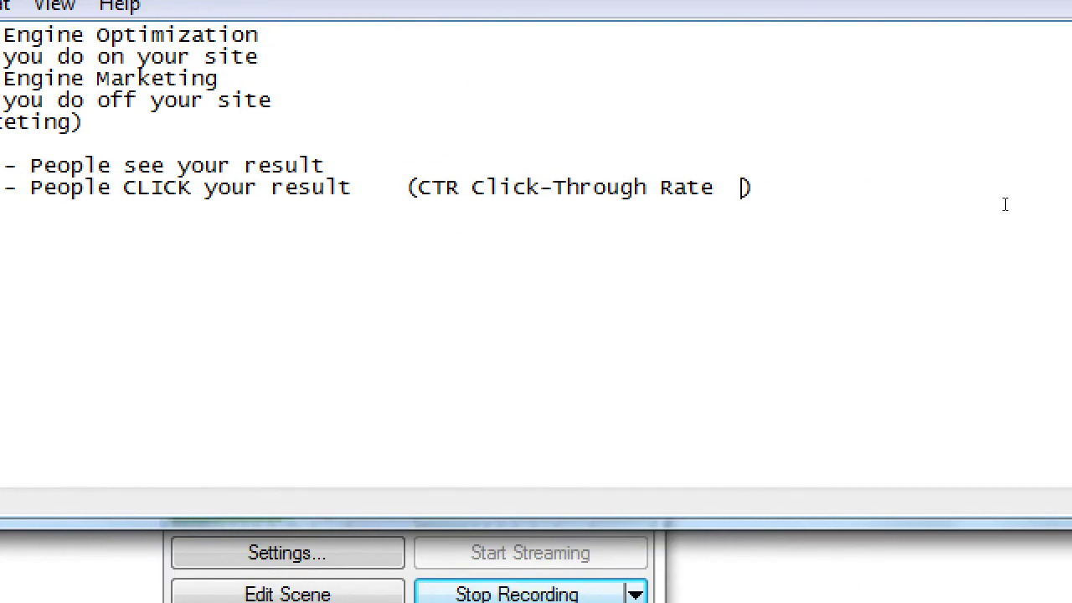
pyautogui.write('= c')
pyautogui.press('BackSpace')
pyautogui.write('C/I')
# Restore normal magnification, hide OBS, move Notepad right, and bring the Google results forward.
pyautogui.press('super+minus')
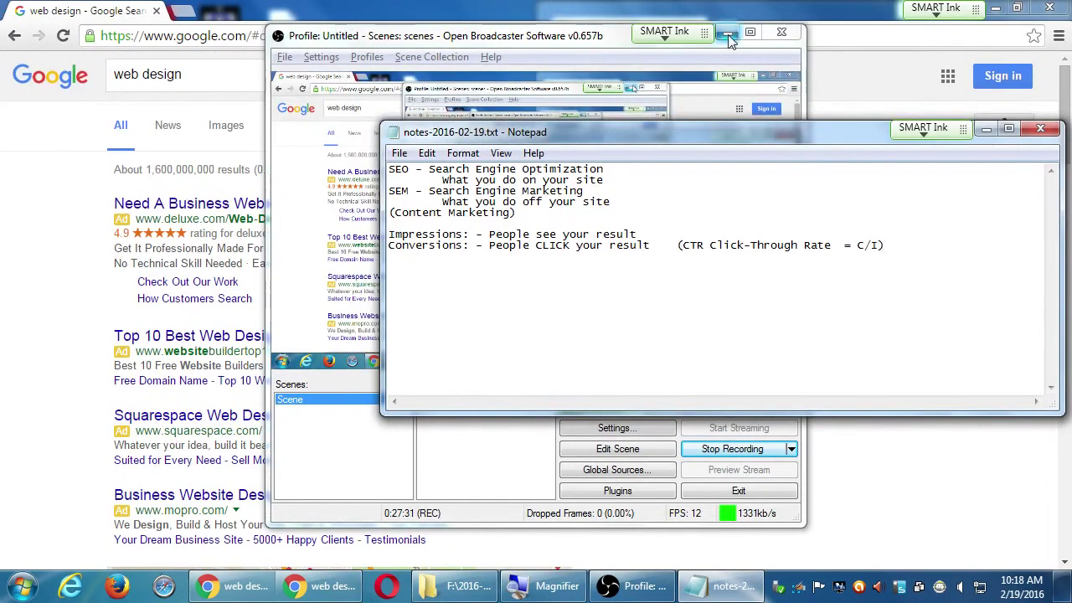
pyautogui.click(637, 585)
pyautogui.click(636, 586)
pyautogui.moveTo(638, 136); pyautogui.dragTo(801, 172)
pyautogui.click(42, 256)
pyautogui.scroll(-5, 45, 266)
pyautogui.scroll(5, 45, 254)
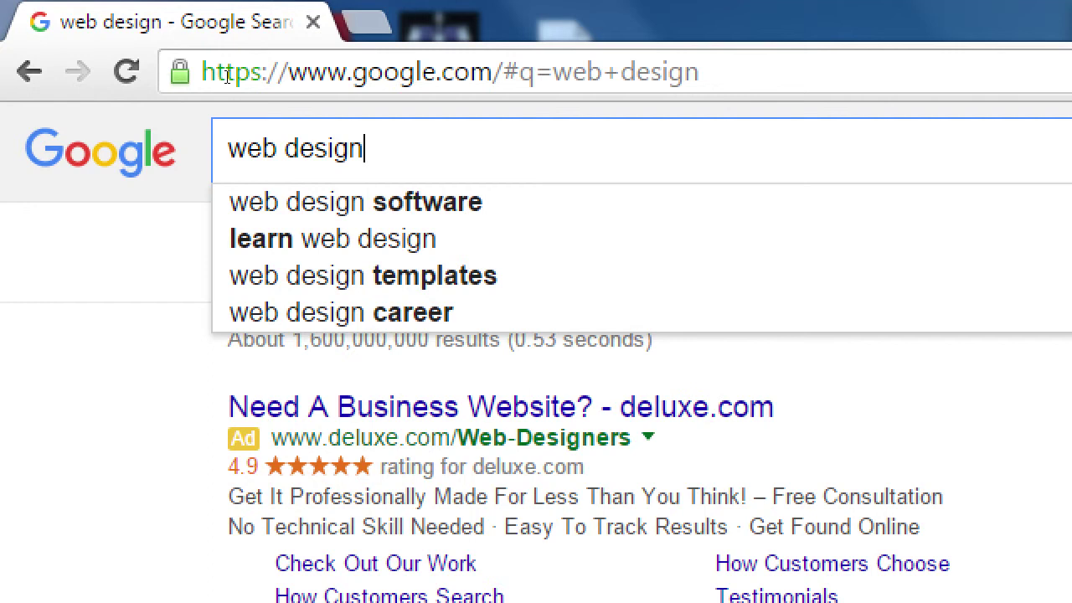
# Search Google for 'best italian food restaurants in chula vista' and copy the query.
pyautogui.hotkey('ctrl', 'a')
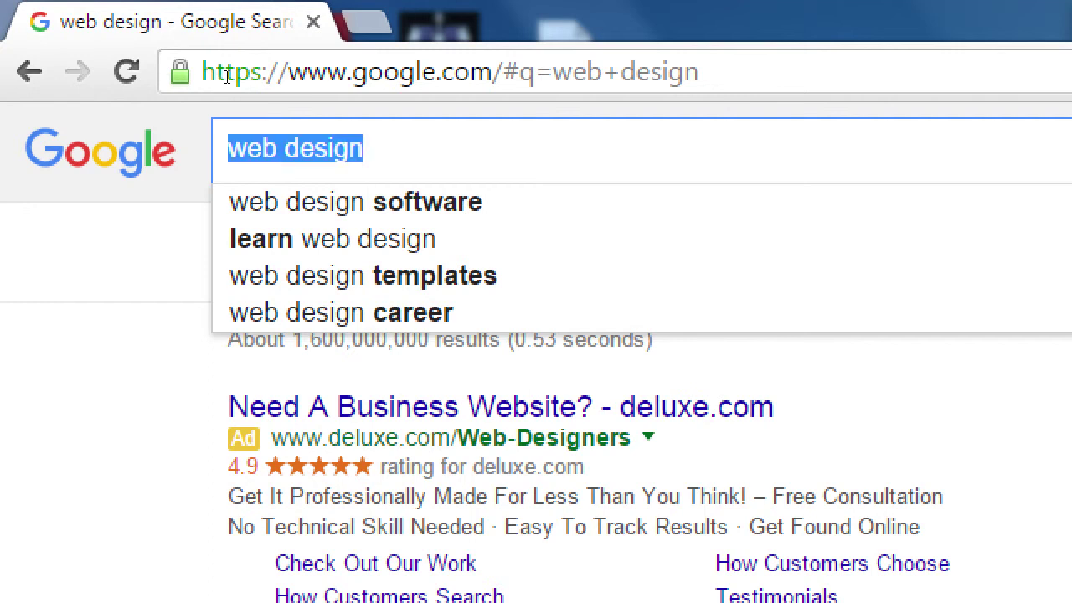
pyautogui.write('best it')
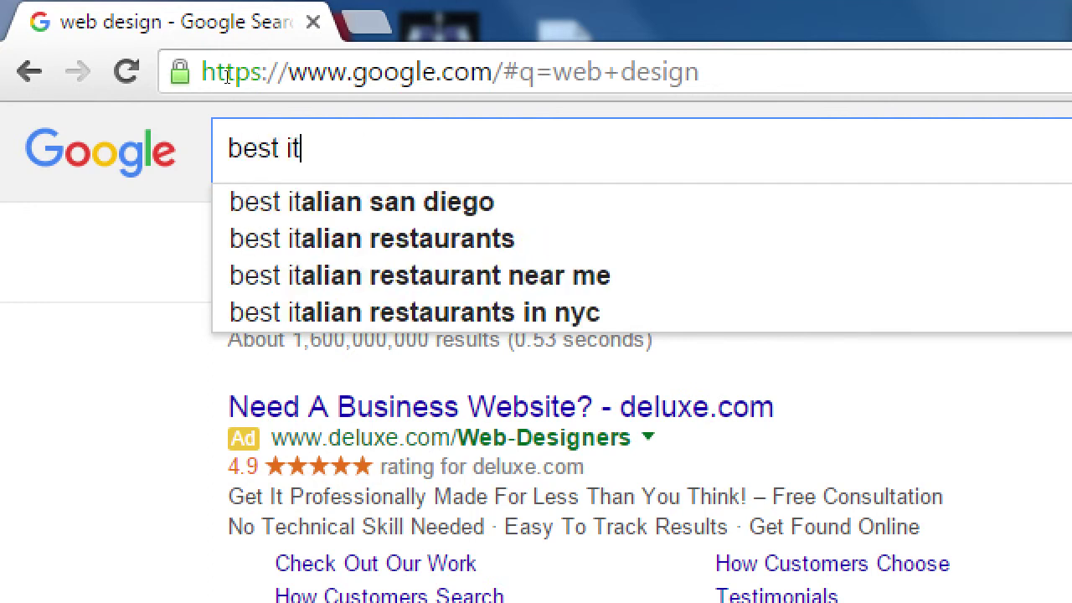
pyautogui.write('alian food restaur')
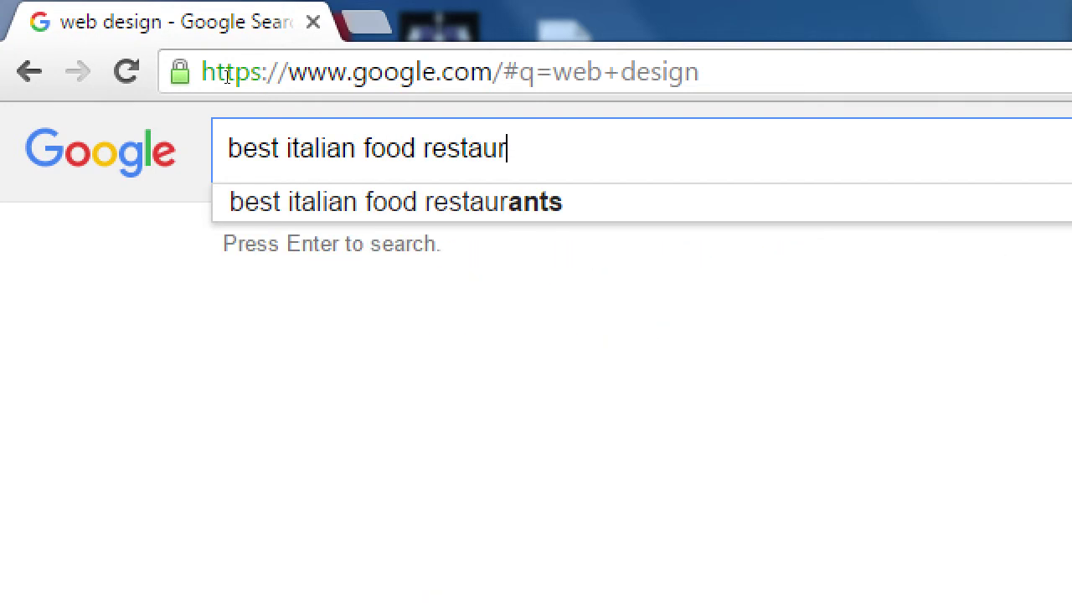
pyautogui.write('ants in chul')
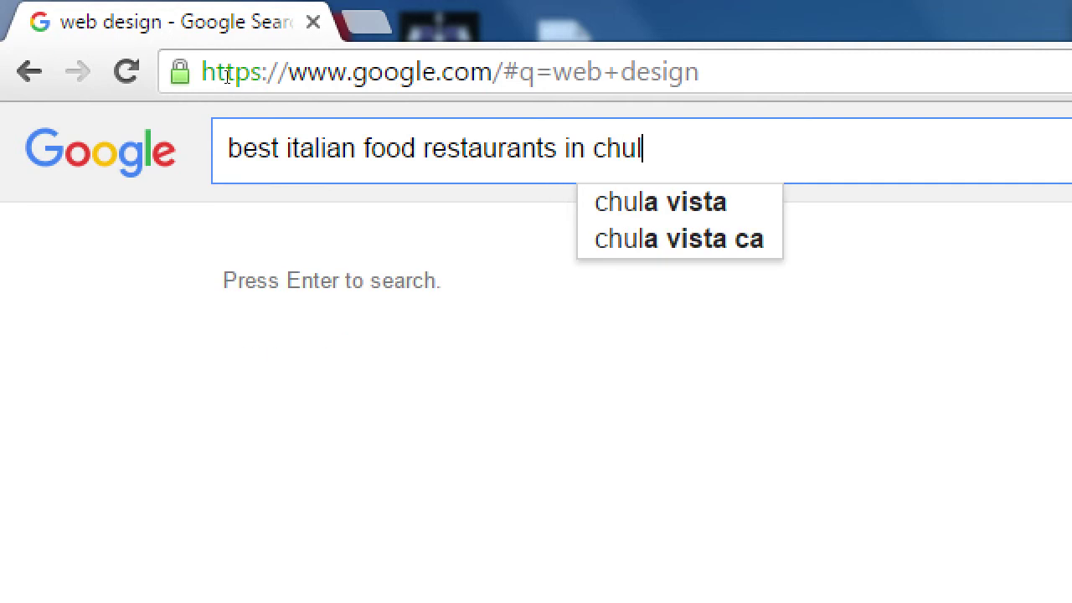
pyautogui.write('a vista')
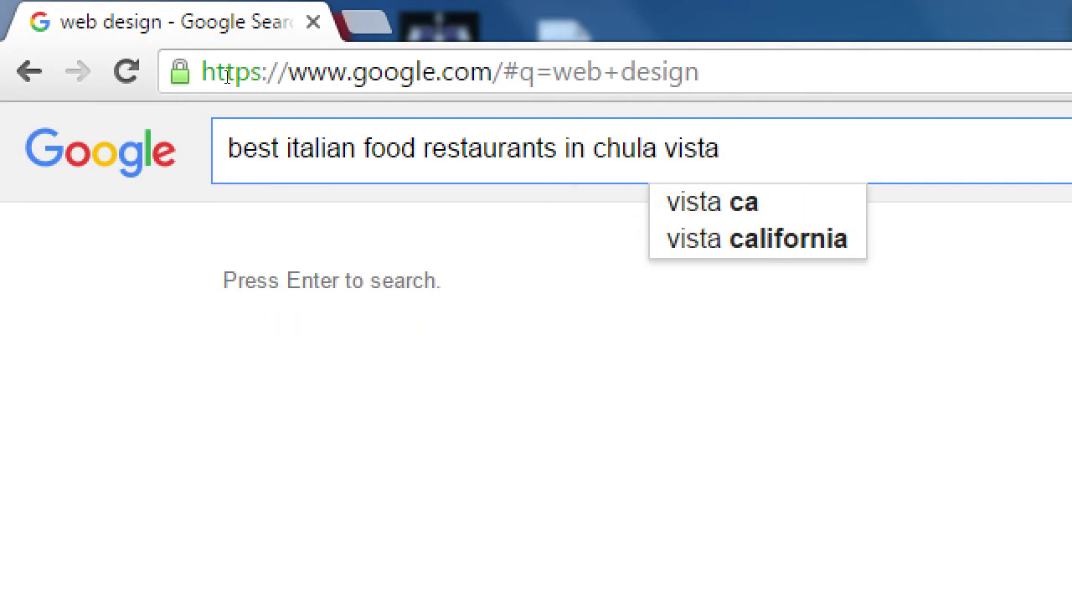
pyautogui.hotkey('ctrl', 'a')
pyautogui.hotkey('ctrl', 'c')
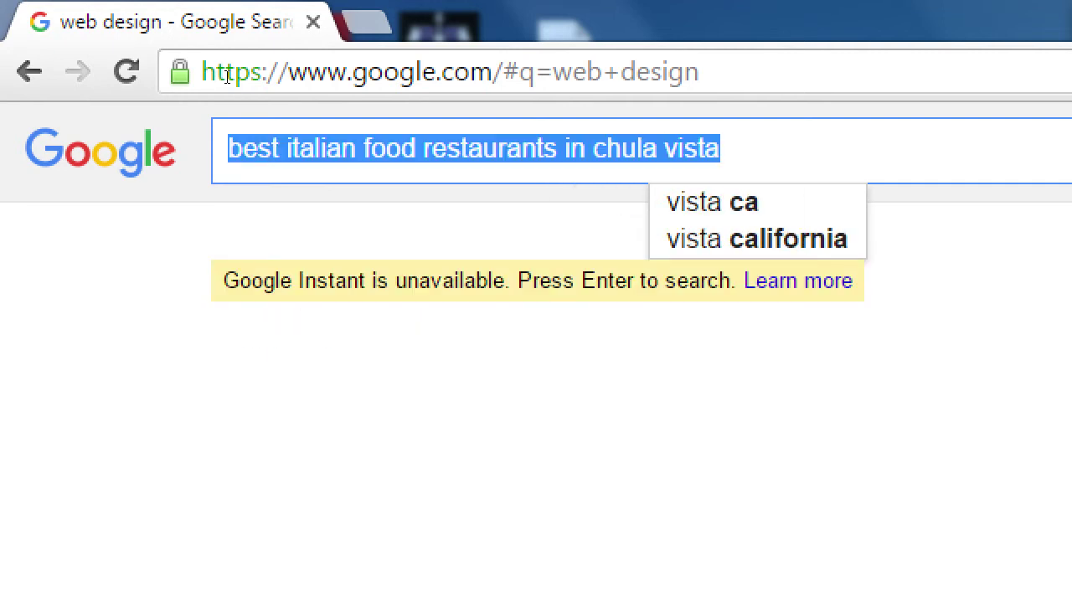
pyautogui.press('Return')
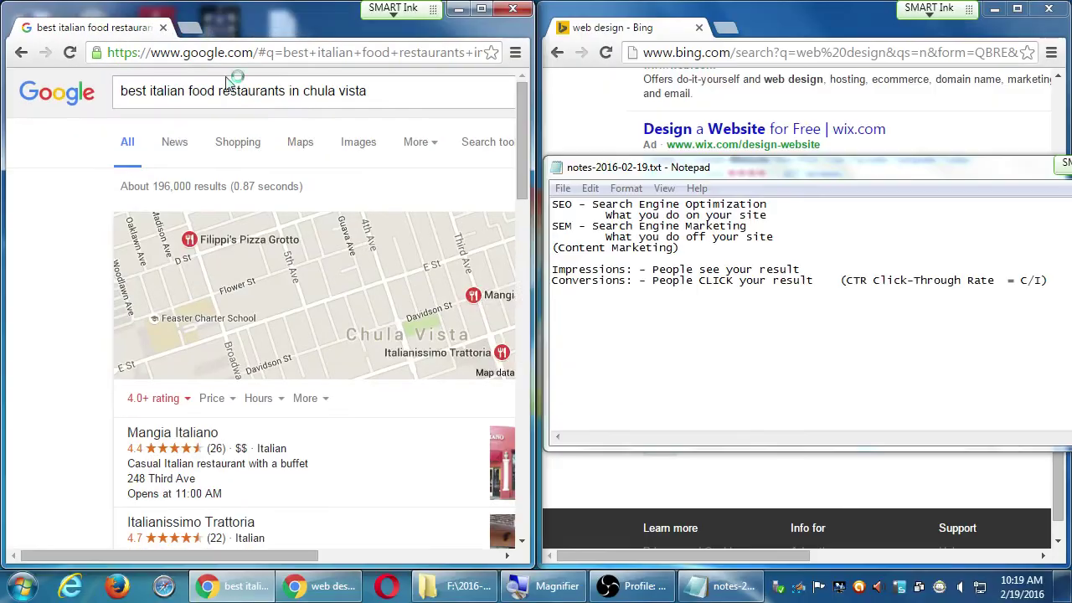
# Run the same query on Bing, then maximize the Google results window.
pyautogui.click(603, 109)
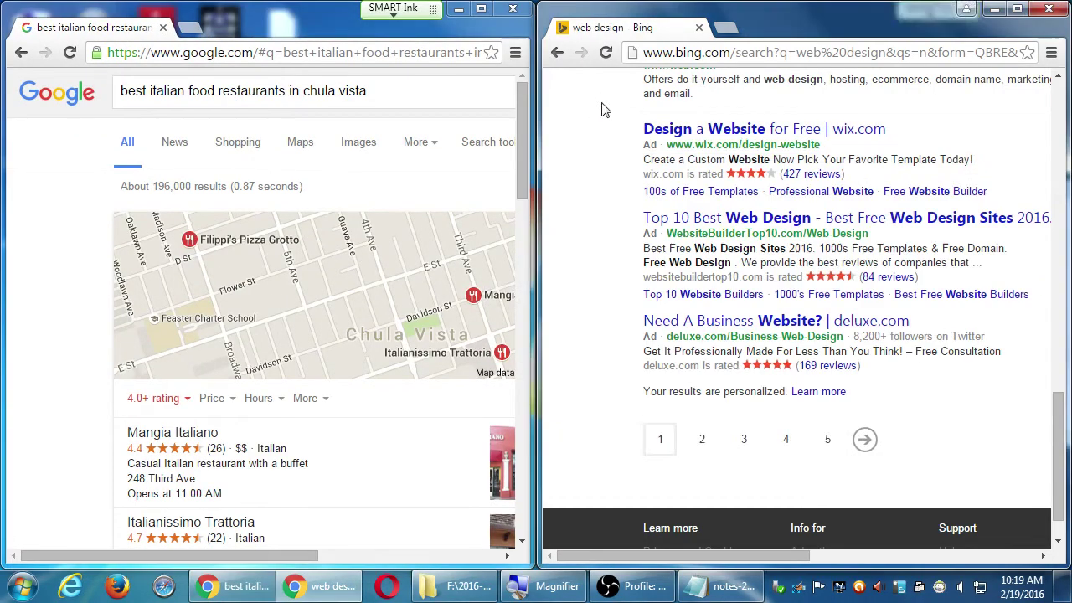
pyautogui.scroll(10, 603, 109)
pyautogui.moveTo(754, 98); pyautogui.dragTo(602, 99)
pyautogui.hotkey('ctrl', 'v')
pyautogui.press('Return')
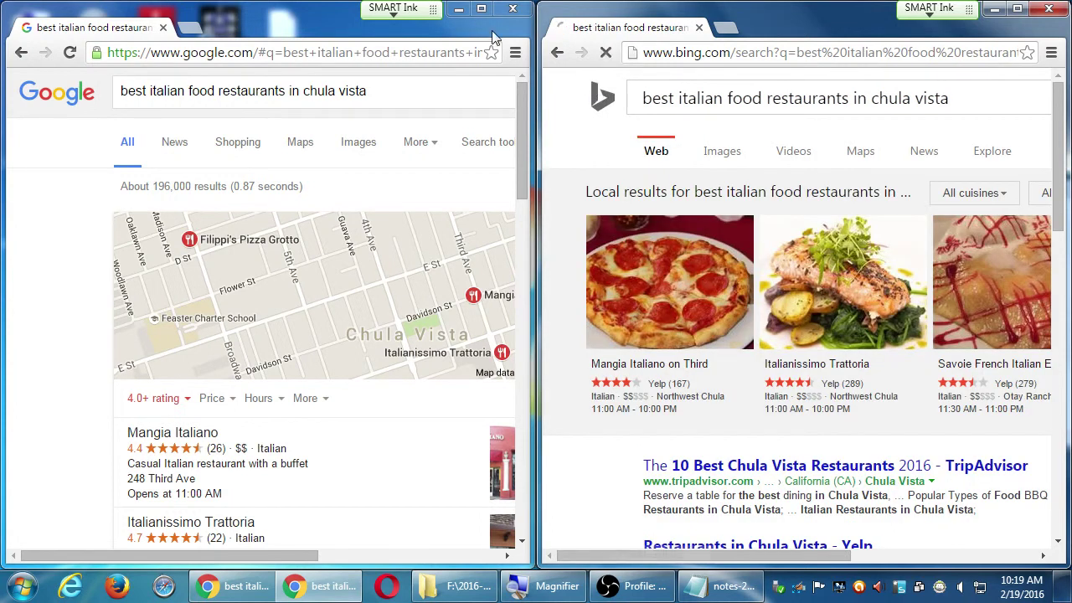
pyautogui.doubleClick(493, 30)
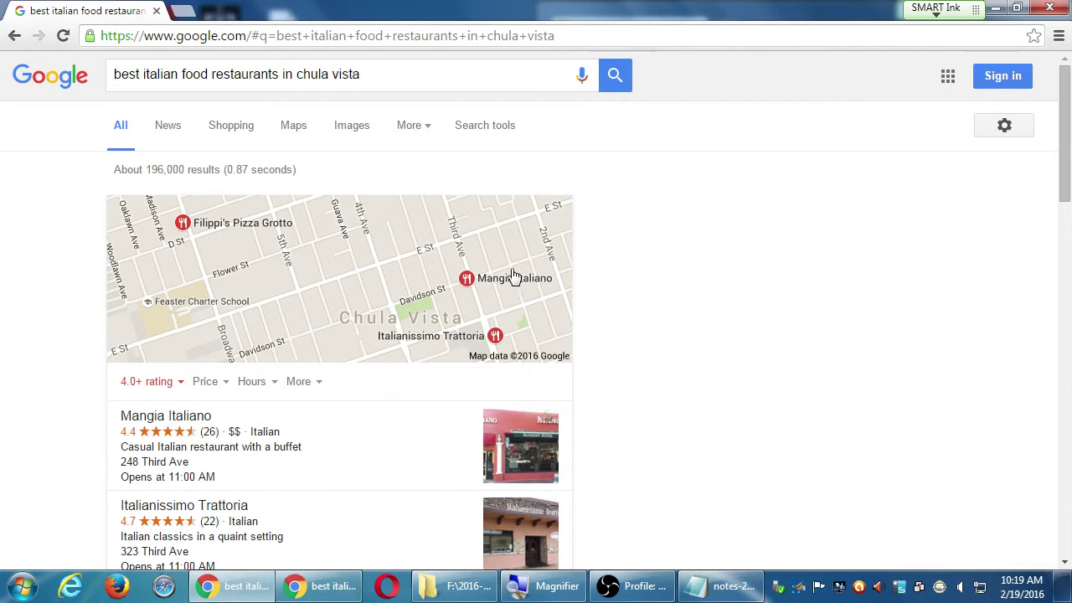
pyautogui.scroll(-1, 649, 338)
pyautogui.scroll(-1, 649, 337)
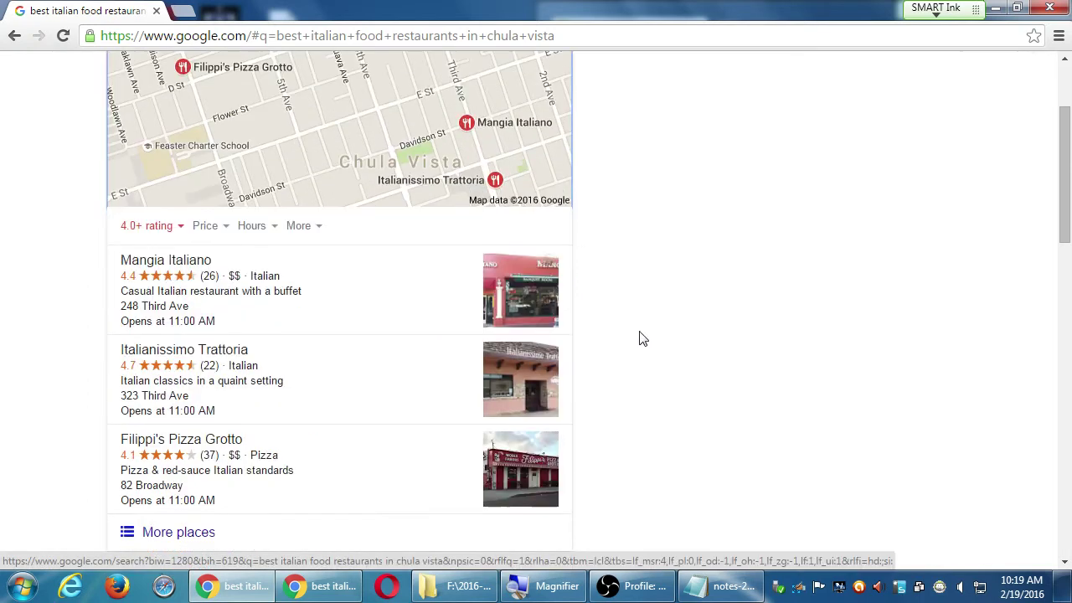
pyautogui.scroll(-1, 645, 335)
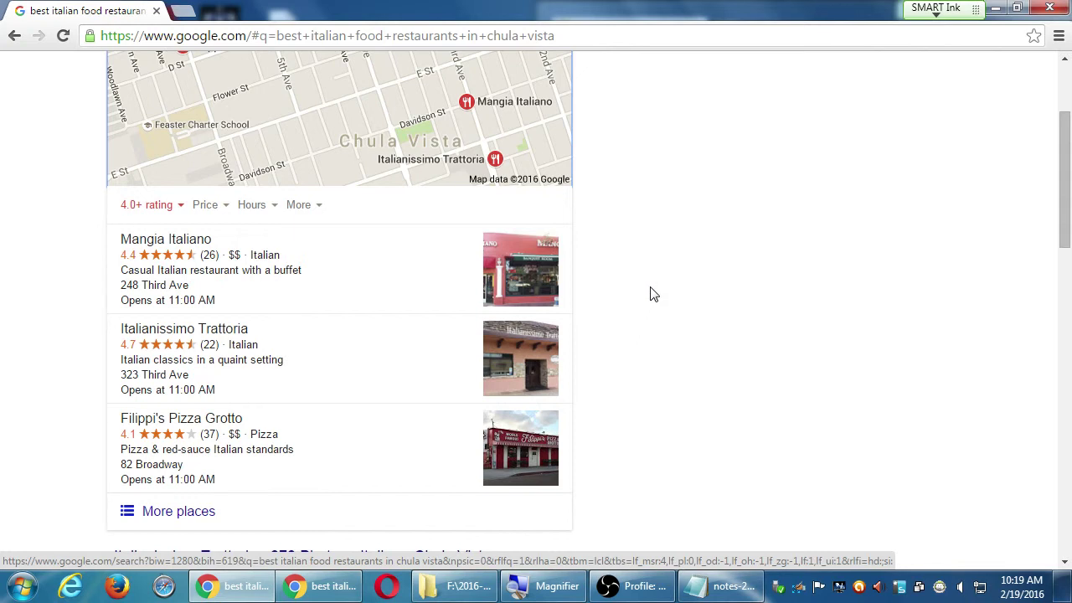
pyautogui.scroll(-4, 638, 320)
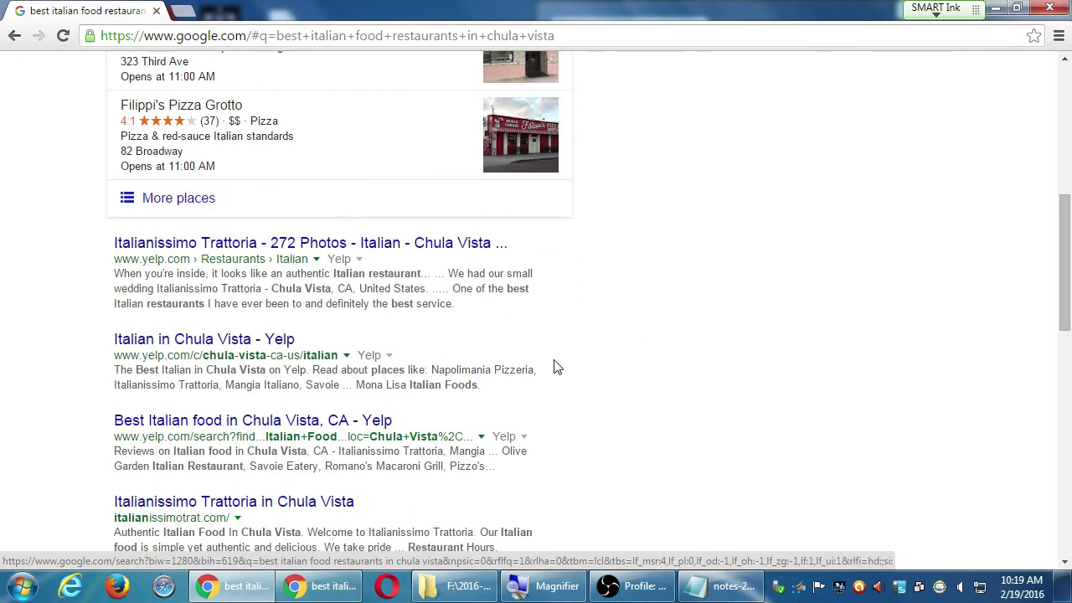
pyautogui.scroll(2, 292, 328)
pyautogui.scroll(-1, 340, 339)
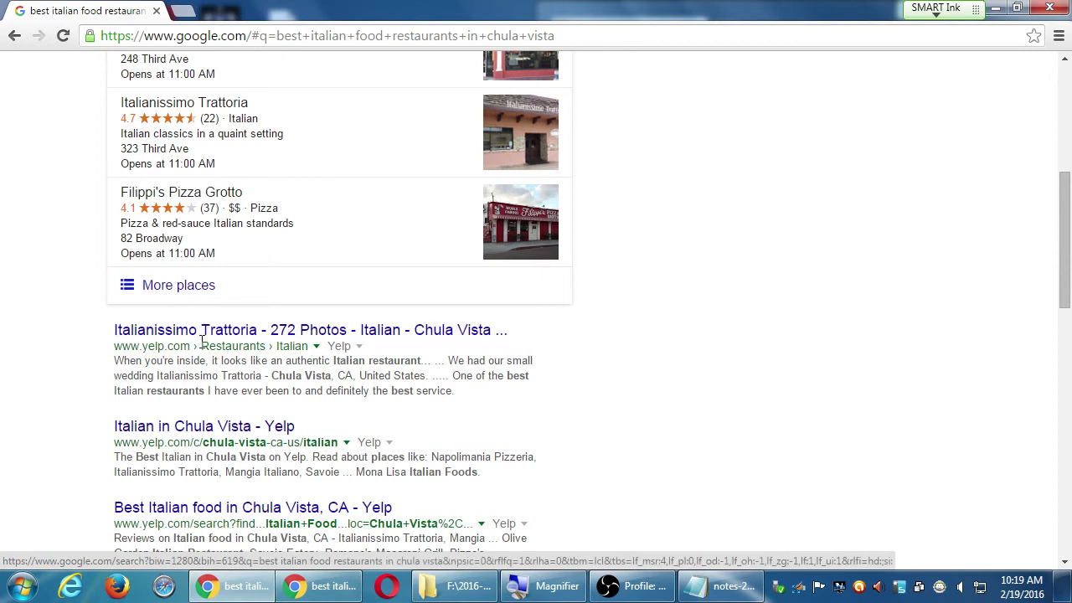
pyautogui.scroll(-1, 100, 352)
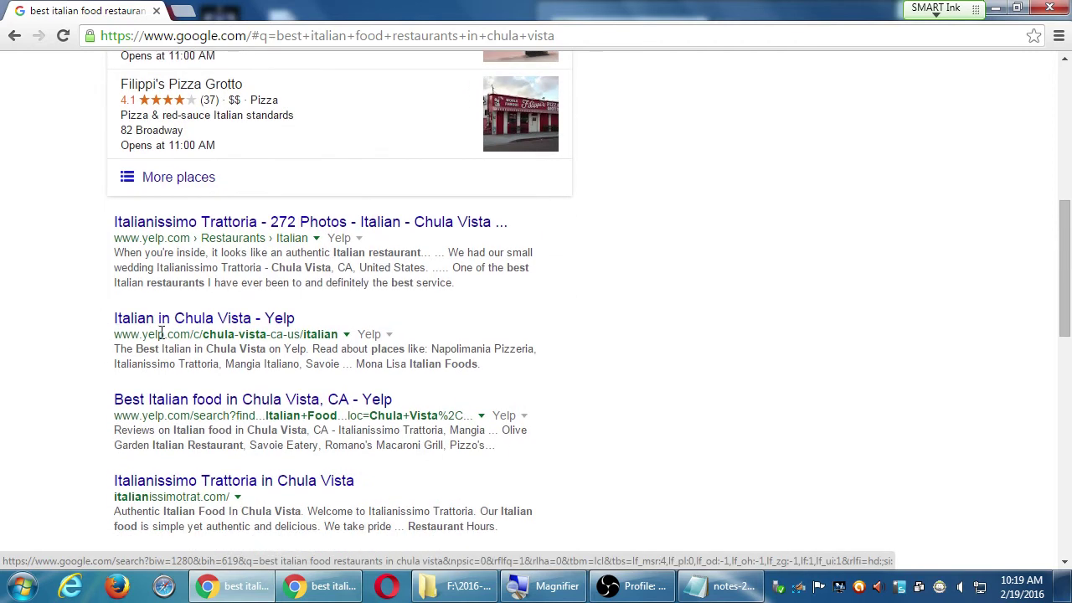
pyautogui.scroll(-1, 247, 352)
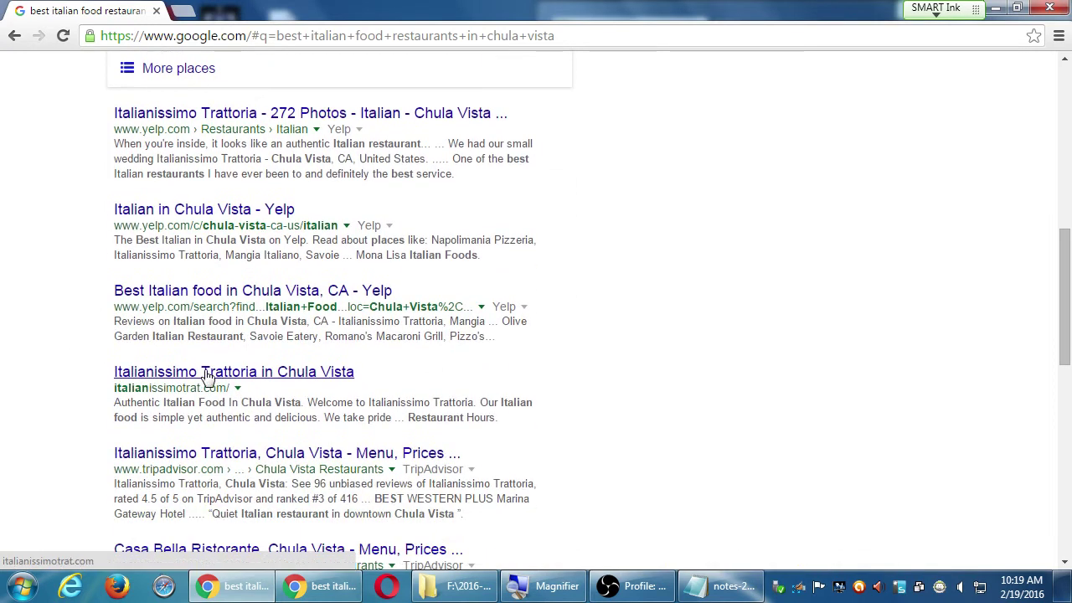
pyautogui.scroll(-2, 74, 386)
pyautogui.scroll(-3, 208, 408)
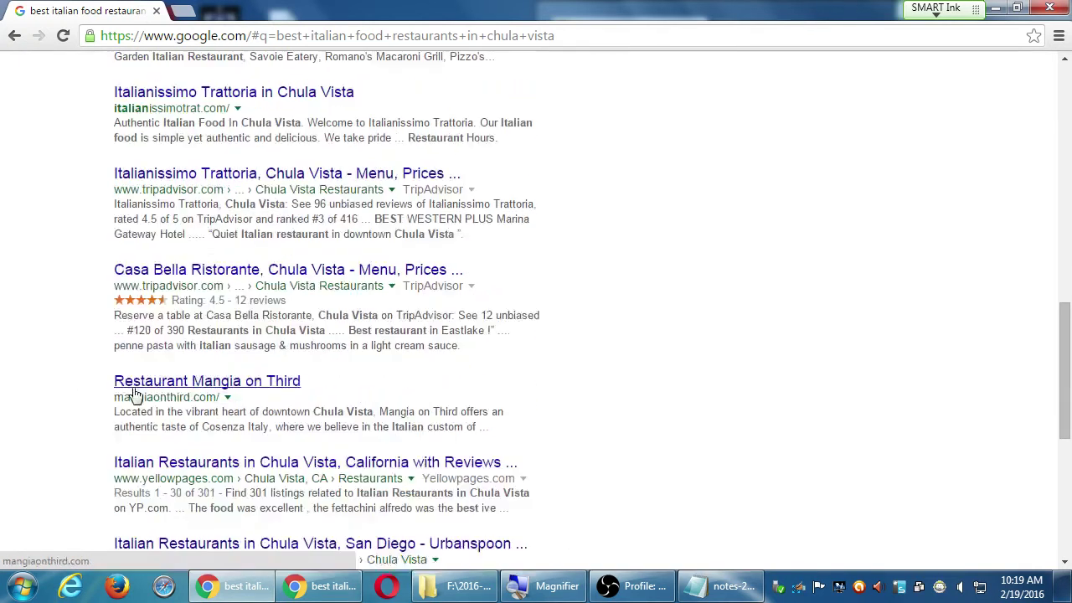
pyautogui.scroll(-1, 56, 362)
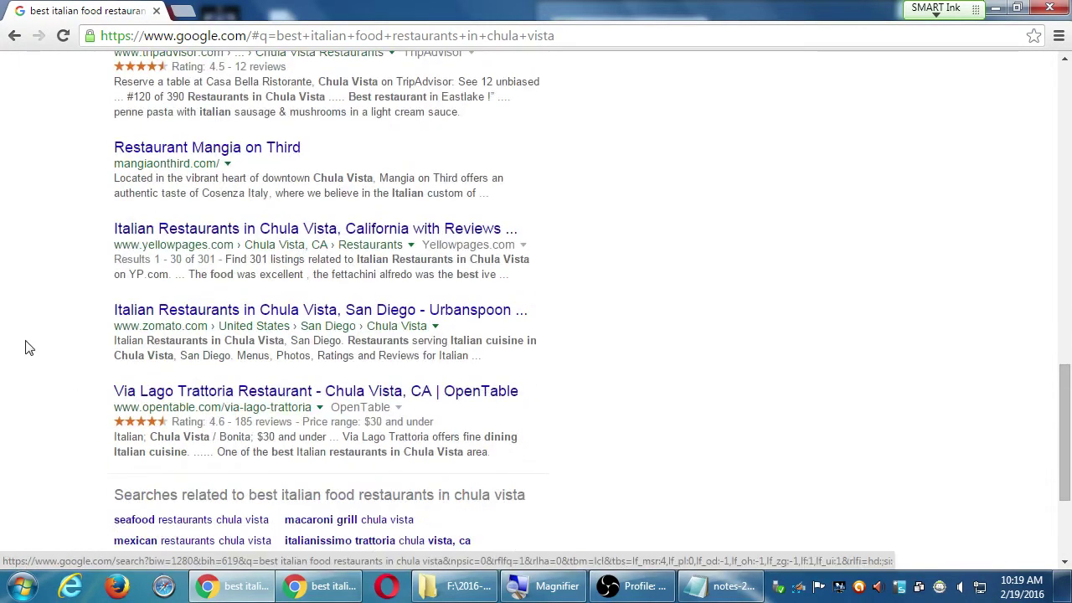
pyautogui.scroll(8, 373, 419)
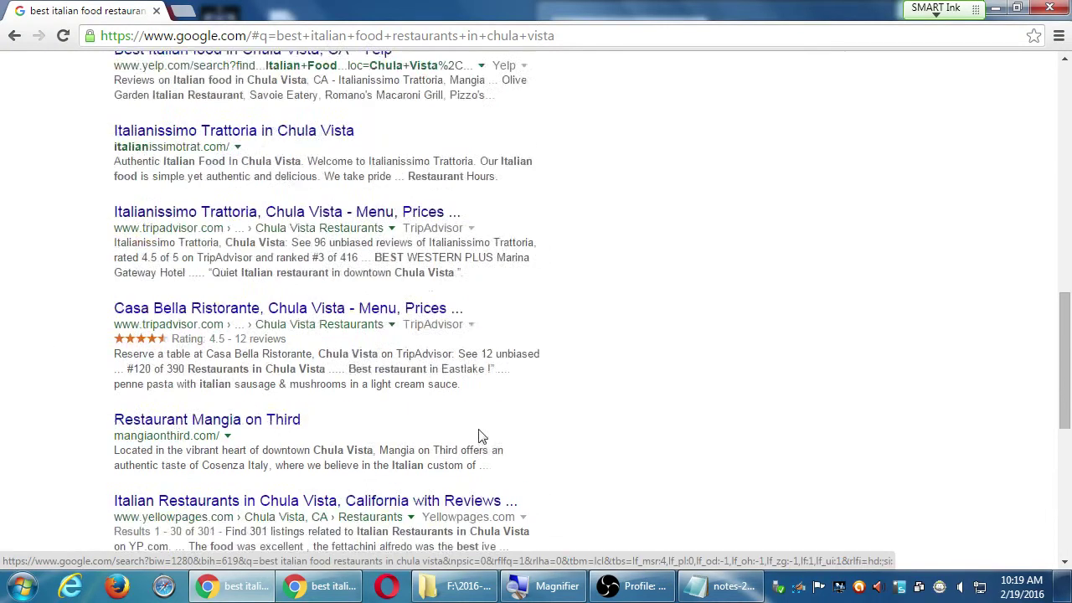
pyautogui.scroll(-1, 488, 440)
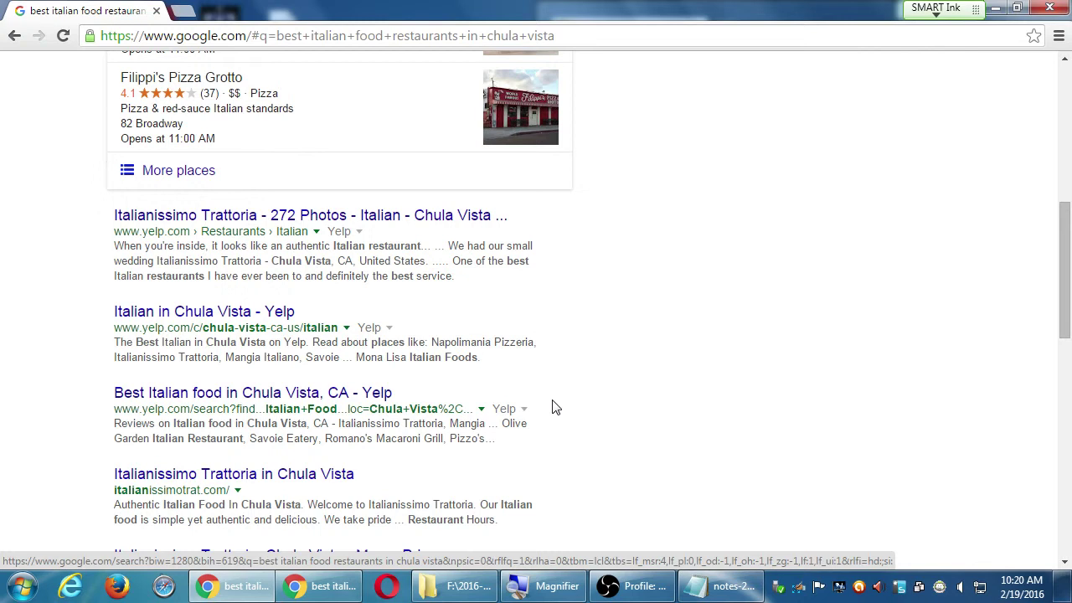
pyautogui.press('super+plus')
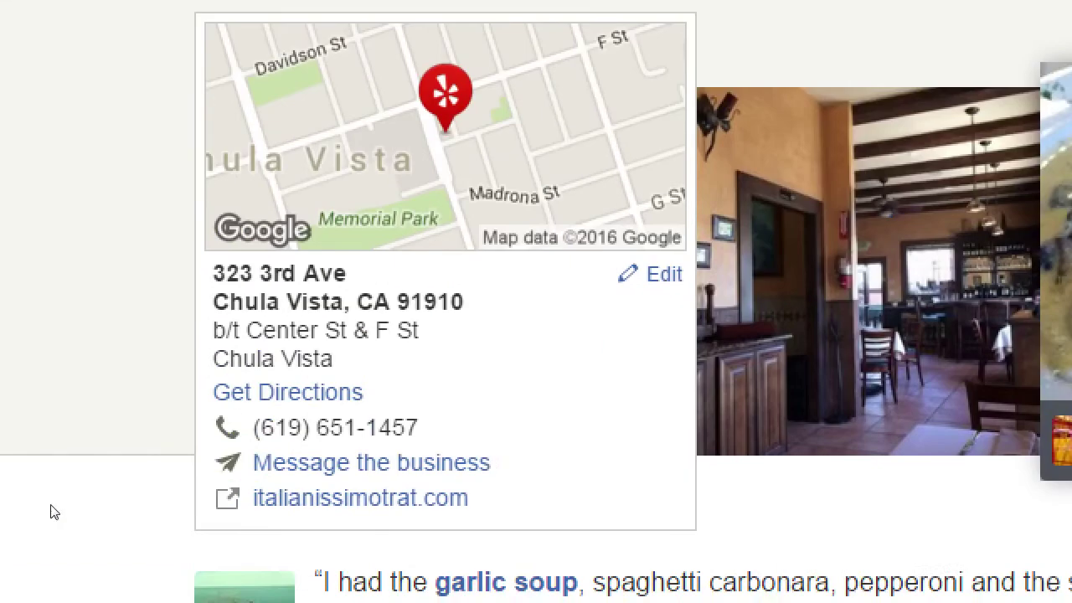
# Read through the Italianissimo Trattoria Yelp reviews, then return to the Google results tab.
pyautogui.moveTo(159, 501)
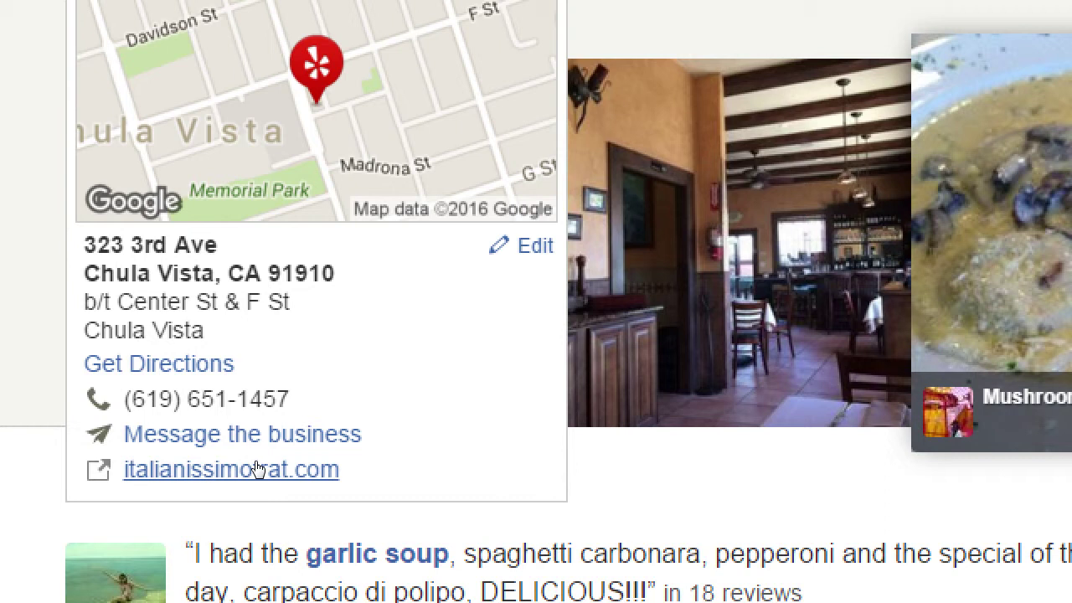
pyautogui.press('super+minus')
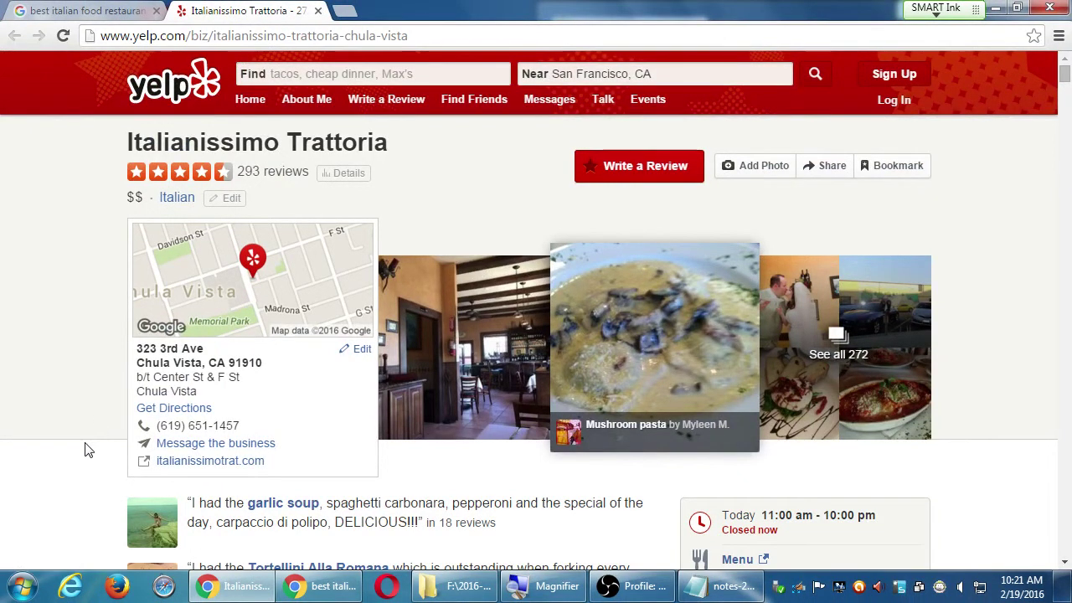
pyautogui.click(76, 9)
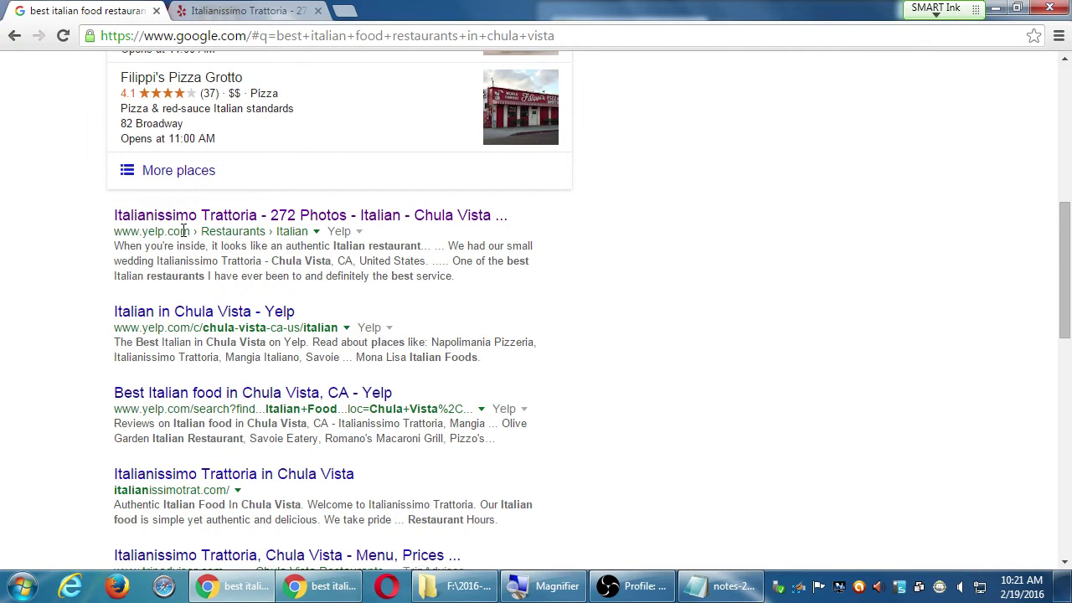
pyautogui.click(303, 8)
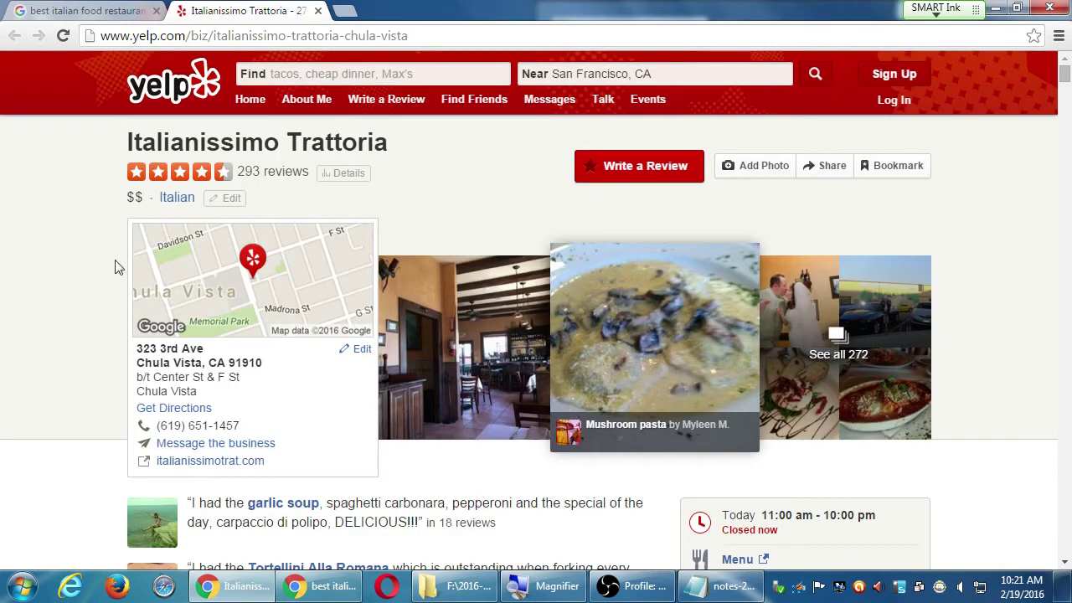
pyautogui.scroll(-15, 109, 306)
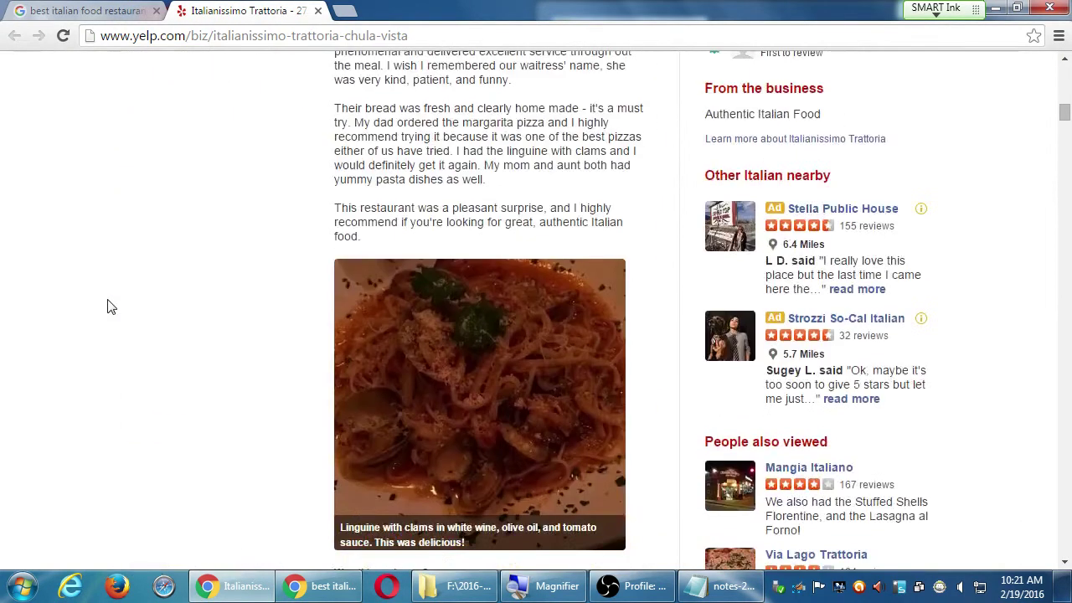
pyautogui.scroll(-5, 107, 307)
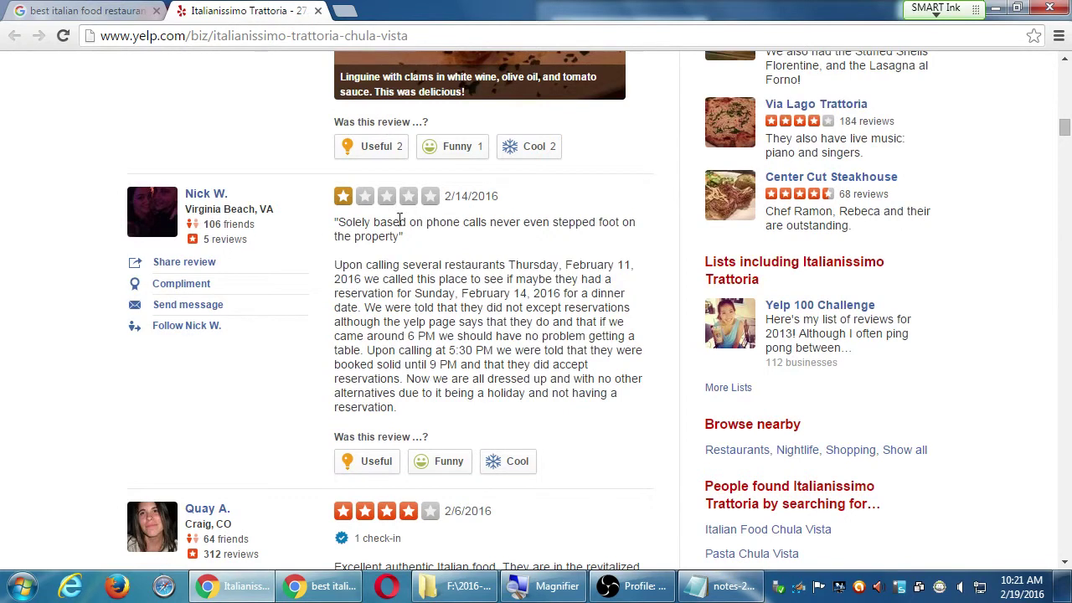
pyautogui.scroll(-4, 280, 285)
pyautogui.scroll(-5, 503, 361)
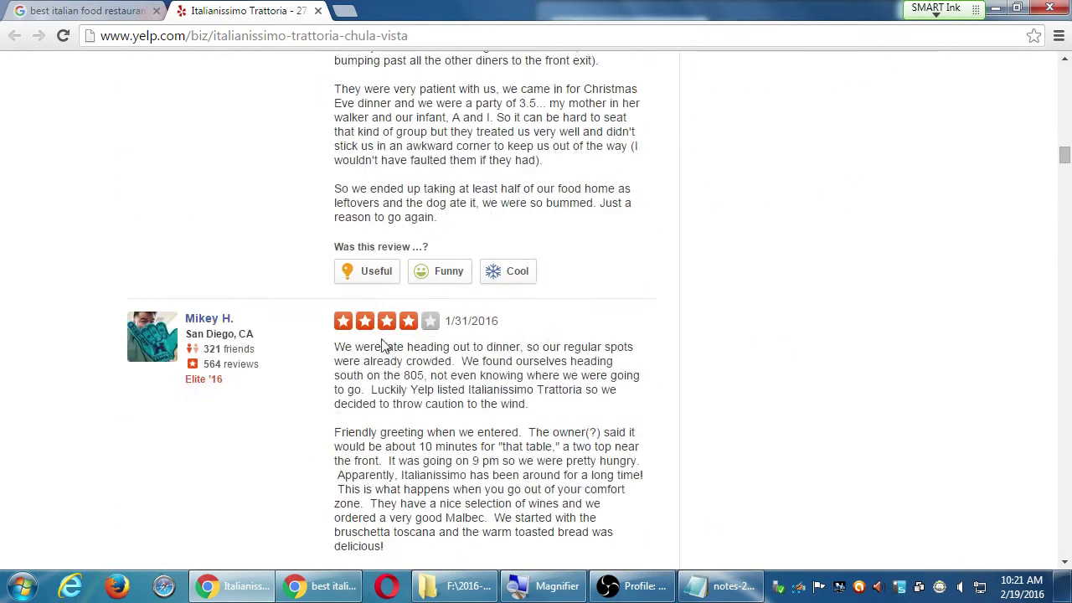
pyautogui.click(85, 10)
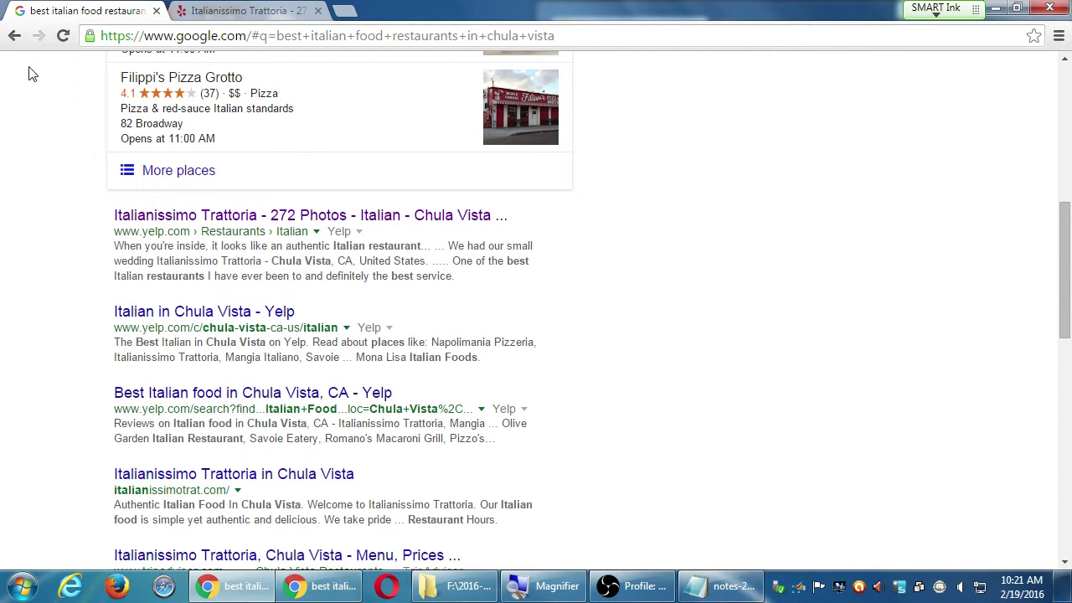
# Open Yelp's 'Italian in Chula Vista' listing and scroll through its restaurants.
pyautogui.click(203, 314)
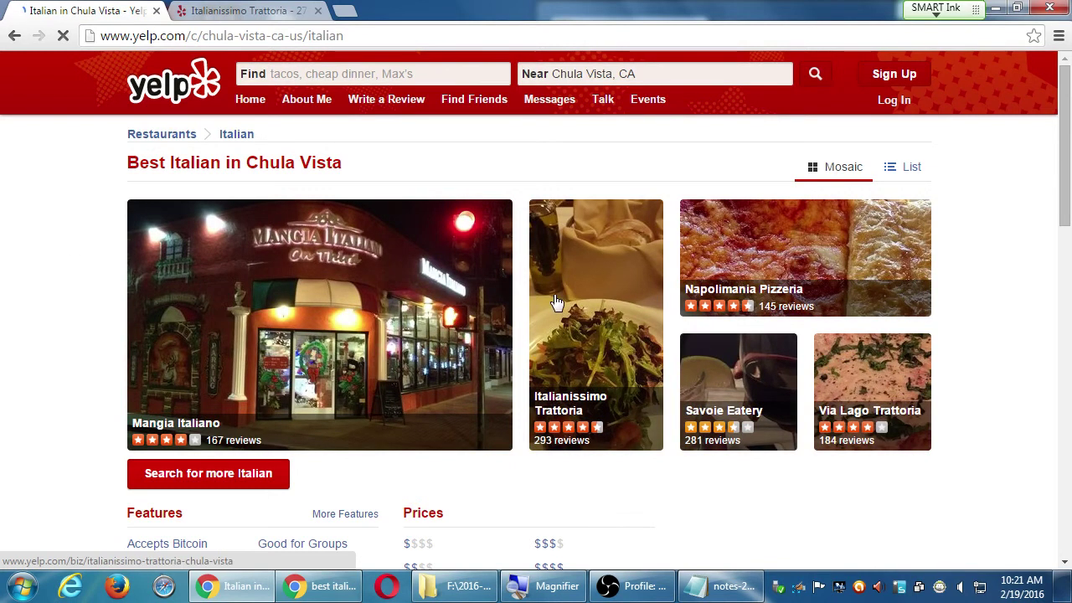
pyautogui.scroll(-2, 850, 406)
pyautogui.scroll(-5, 850, 405)
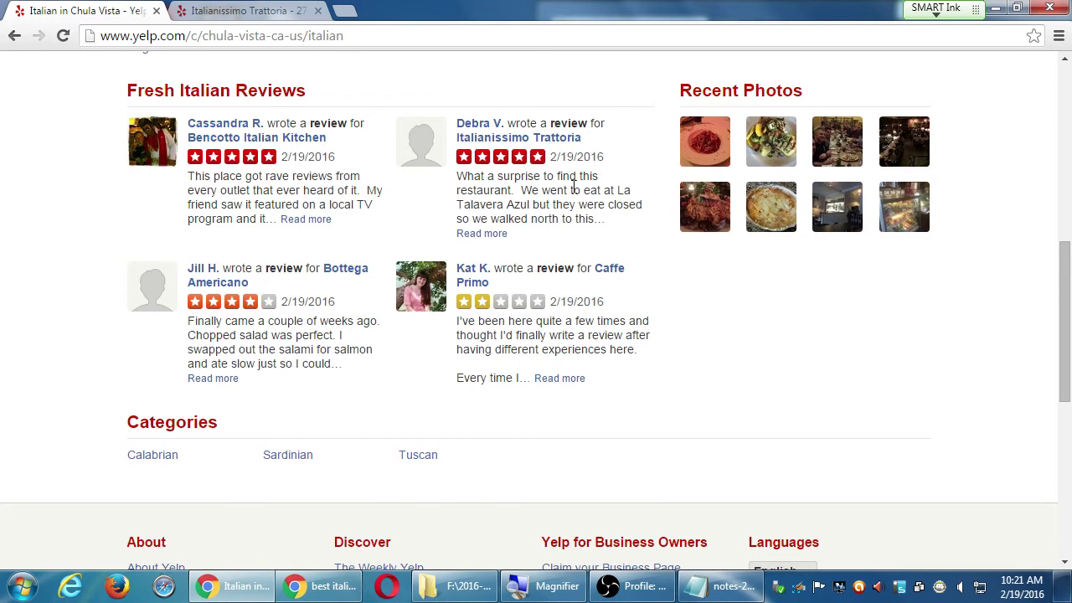
pyautogui.scroll(-4, 550, 462)
pyautogui.scroll(10, 550, 465)
pyautogui.scroll(2, 548, 459)
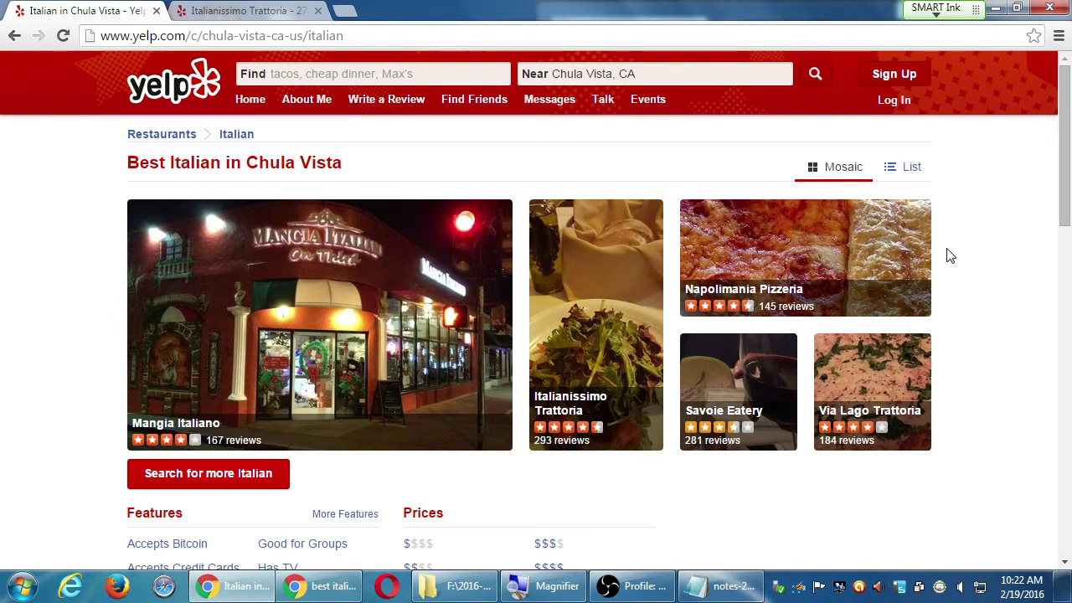
# Go back to the Google Chula Vista Italian restaurant results and skim them.
pyautogui.hotkey('alt', 'Left')
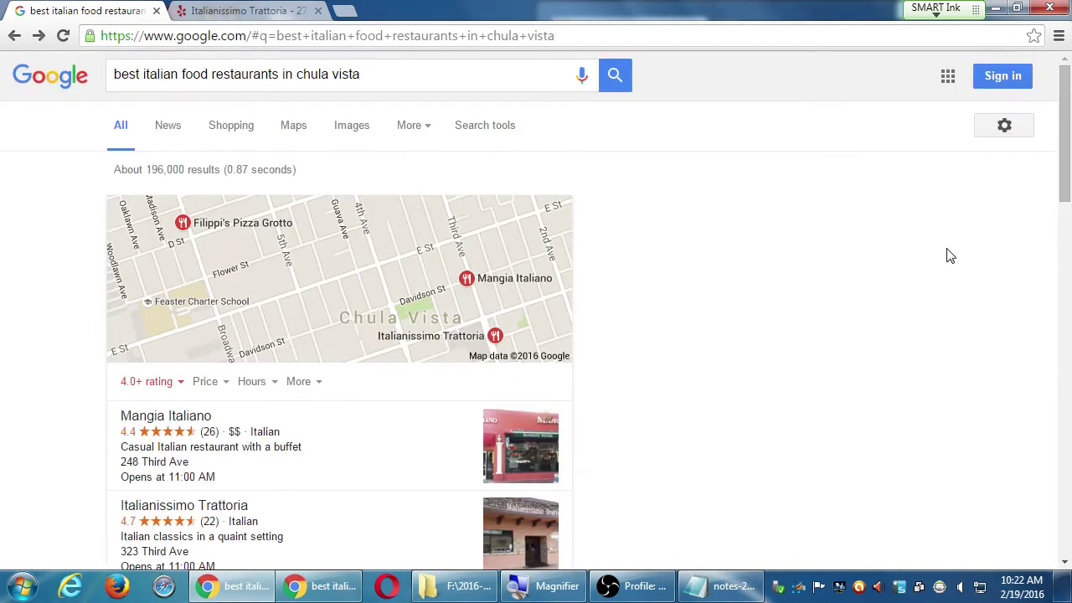
pyautogui.scroll(-4, 815, 277)
pyautogui.scroll(-7, 814, 276)
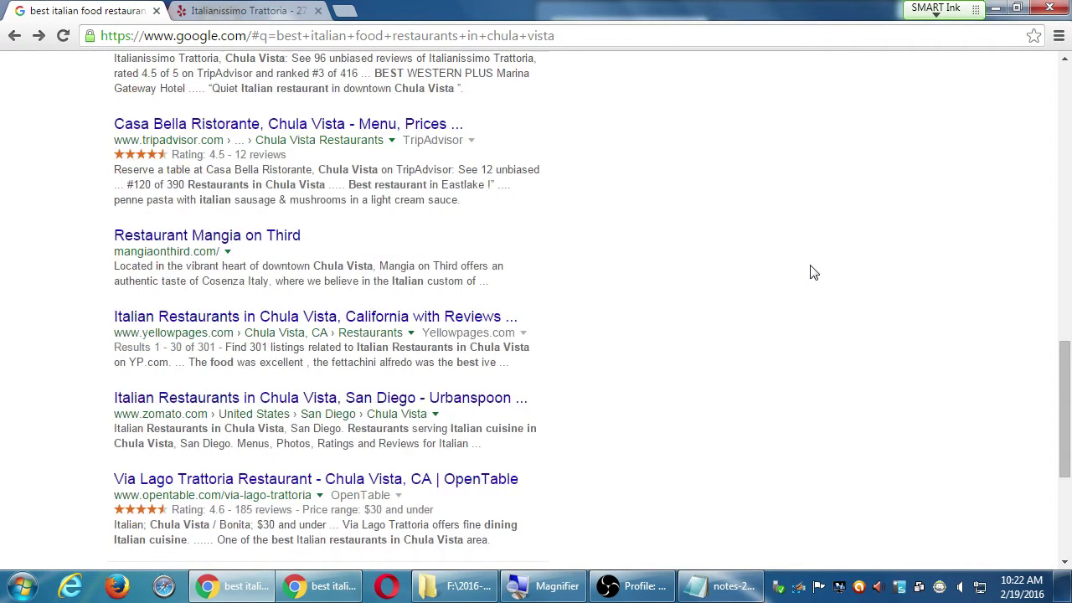
pyautogui.scroll(1, 814, 273)
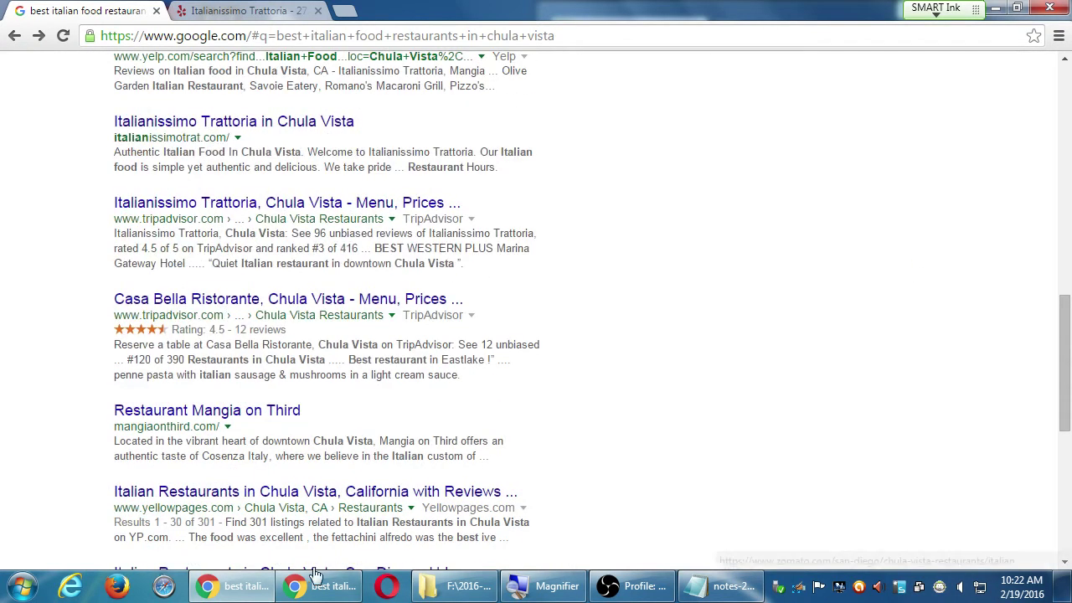
# Maximize the Bing results window and scroll down through its restaurant listings.
pyautogui.click(320, 585)
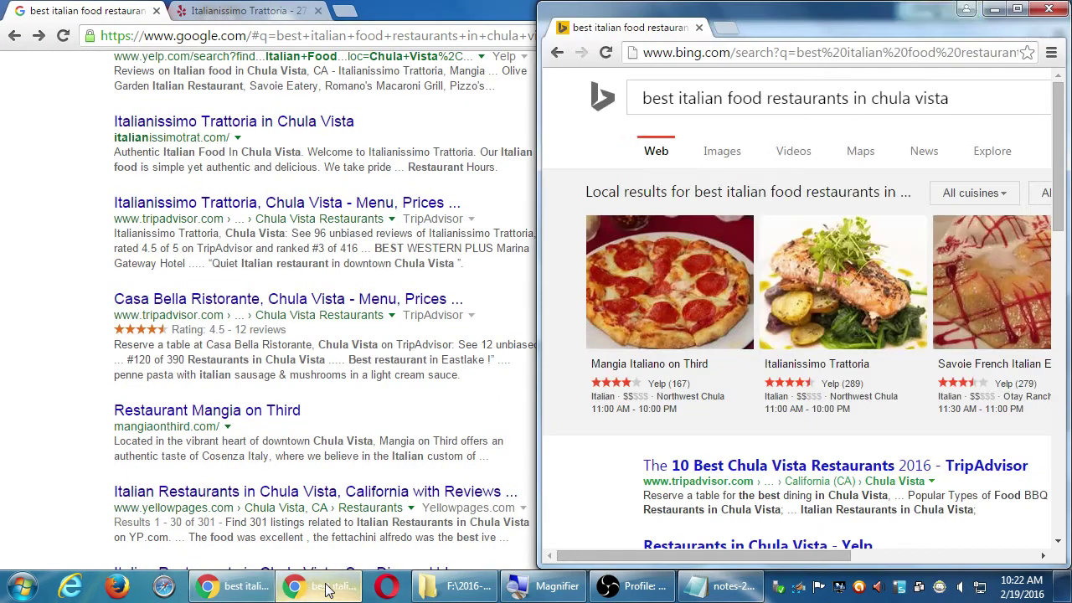
pyautogui.click(1017, 8)
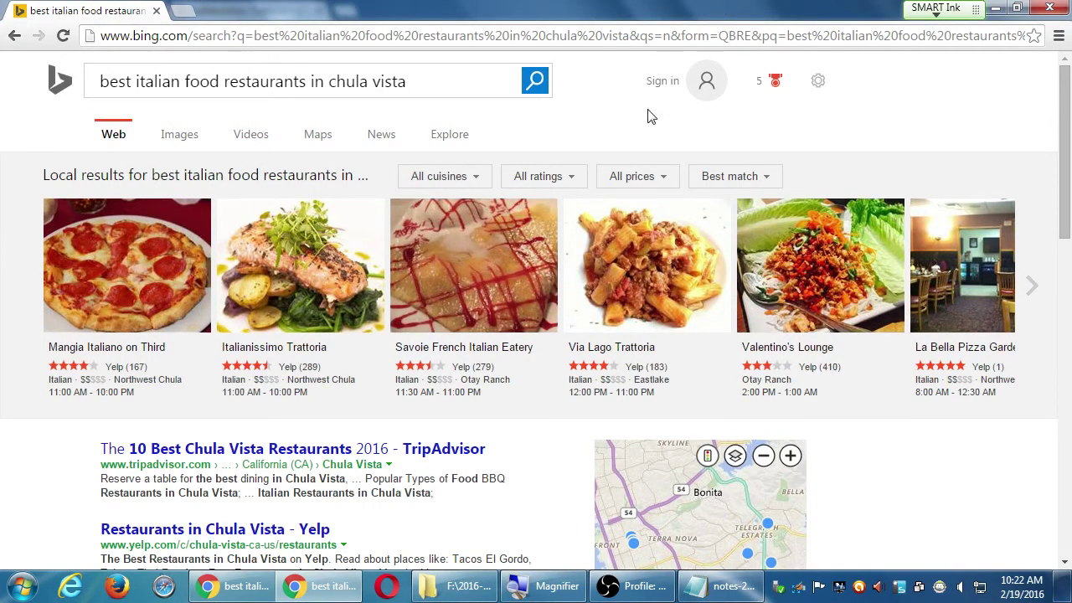
pyautogui.scroll(-1, 460, 501)
pyautogui.scroll(-3, 460, 501)
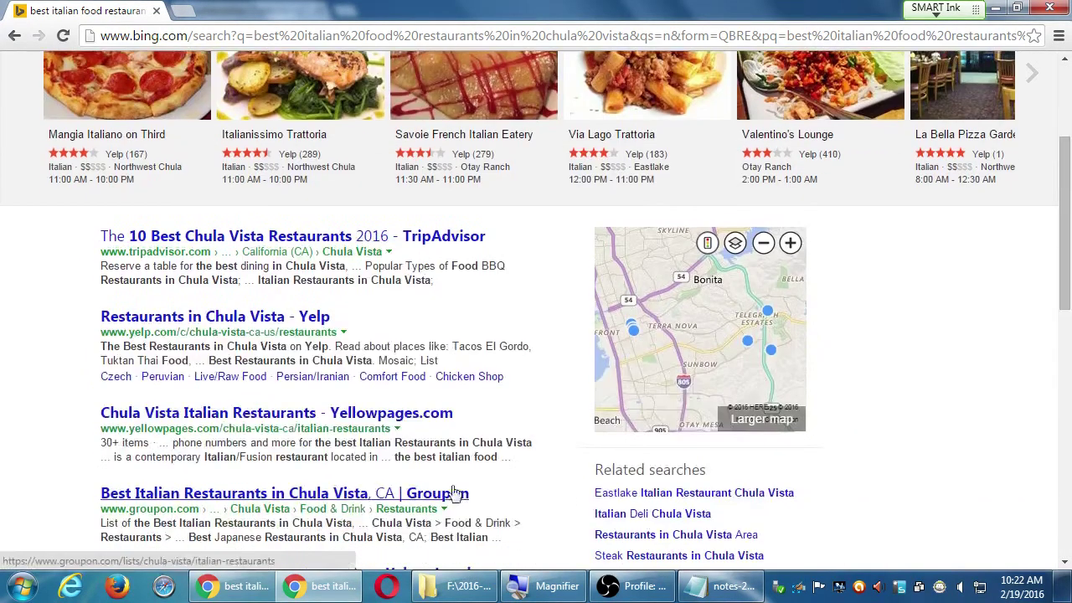
pyautogui.scroll(-7, 276, 394)
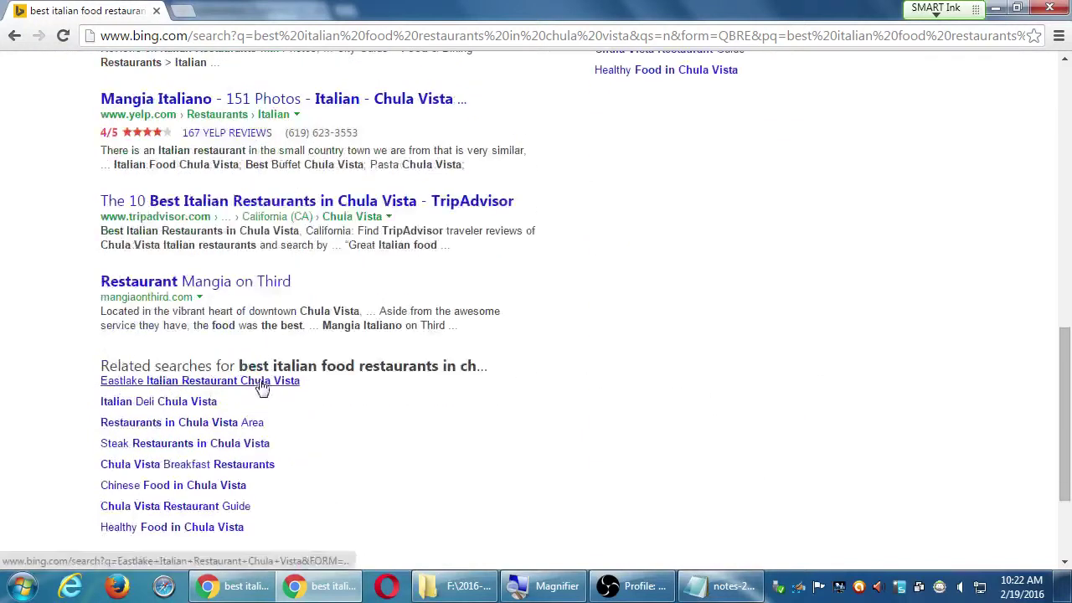
pyautogui.scroll(10, 259, 390)
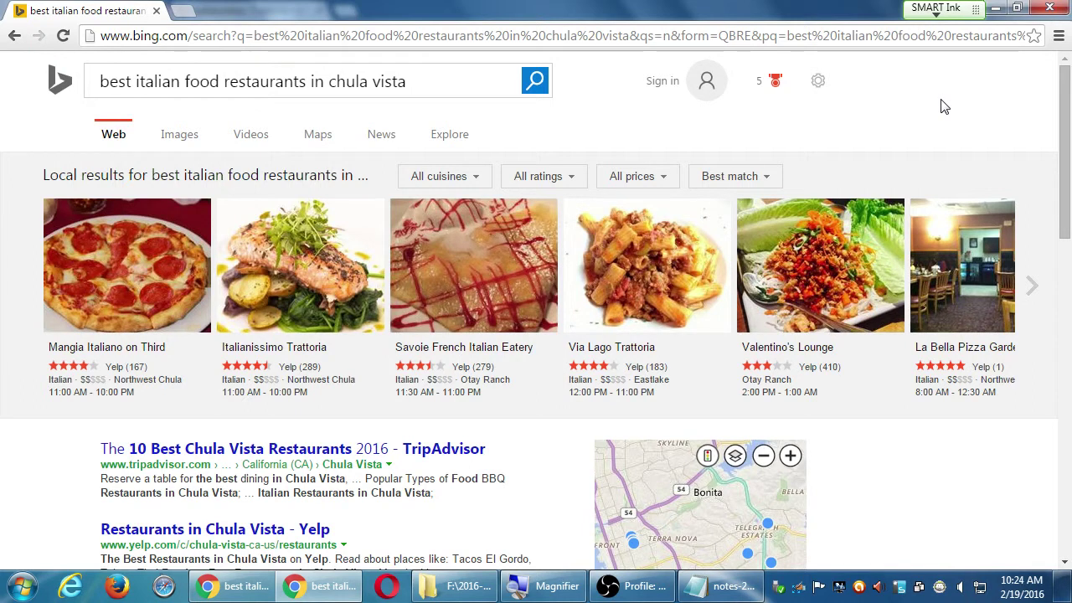
# Type the heading 'The point of a review site:' in Notepad.
pyautogui.click(737, 587)
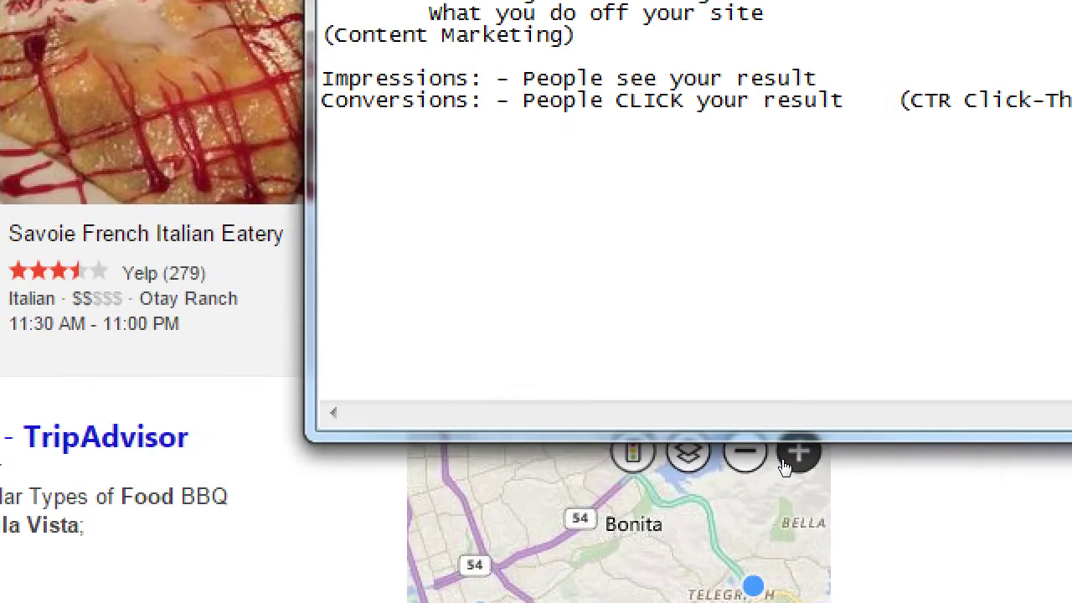
pyautogui.write('The poin')
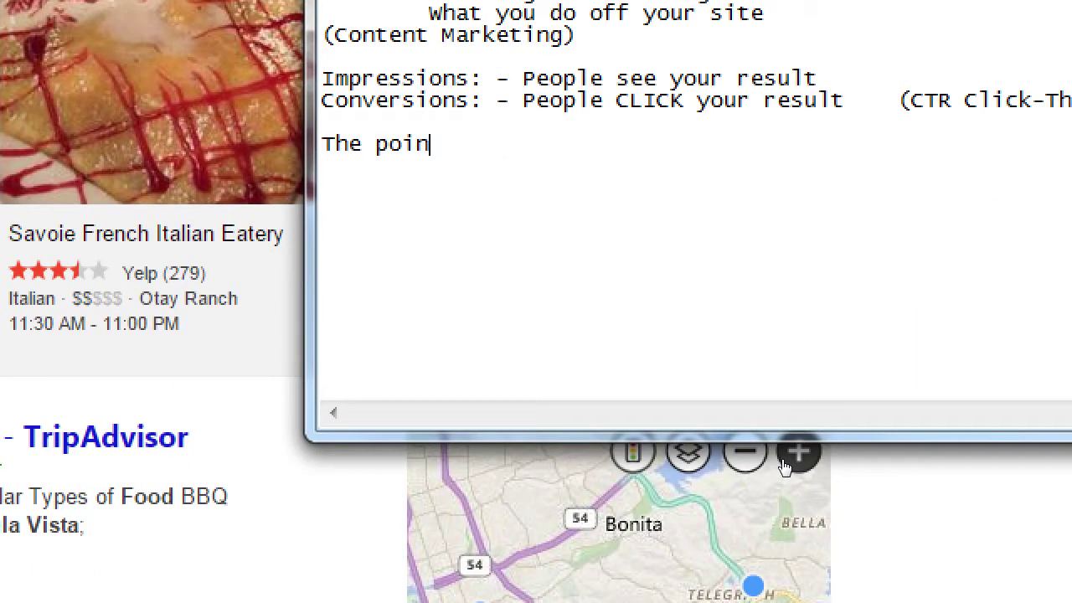
pyautogui.write('t of a review site:')
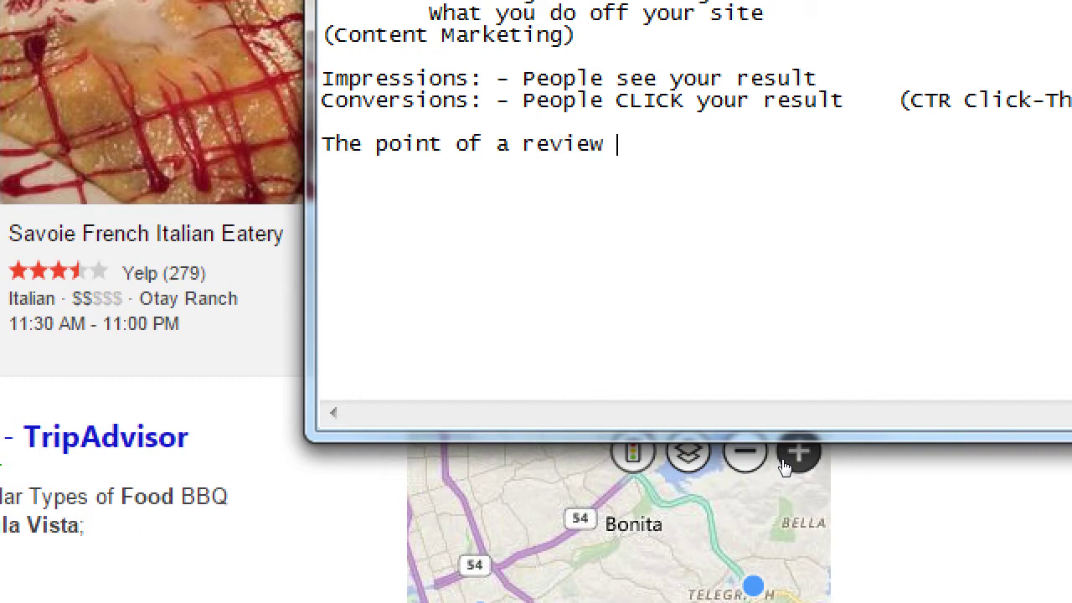
pyautogui.press('Return')
# Add the indented note 'Answer the negative comments to turn them into positive comments!'.
pyautogui.press('Tab')
pyautogui.write('Anser')
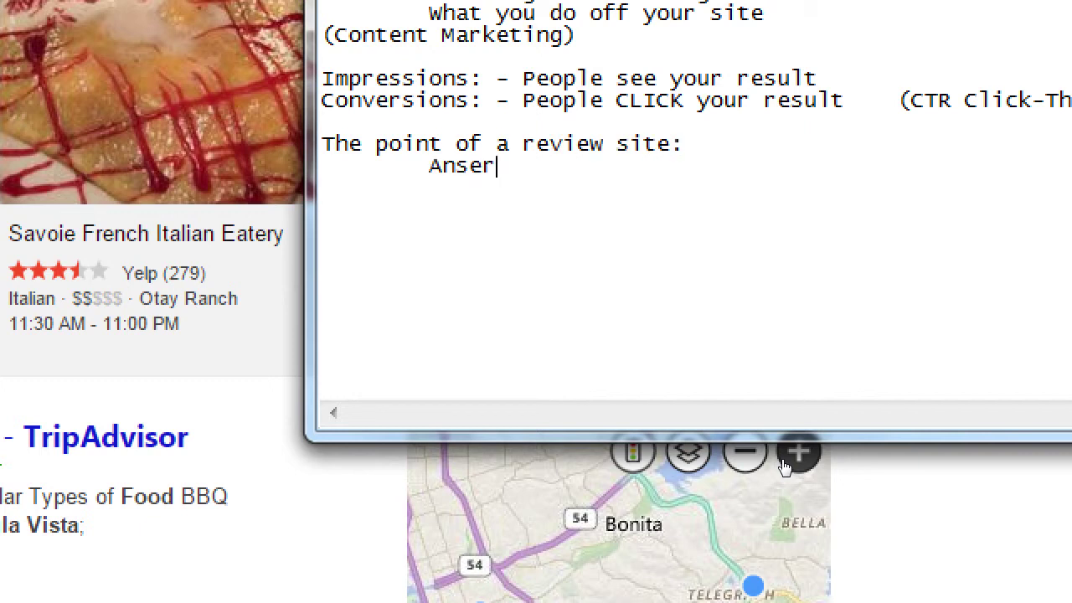
pyautogui.press('BackSpace')
pyautogui.press('BackSpace')
pyautogui.press('BackSpace')
pyautogui.write('ser the')
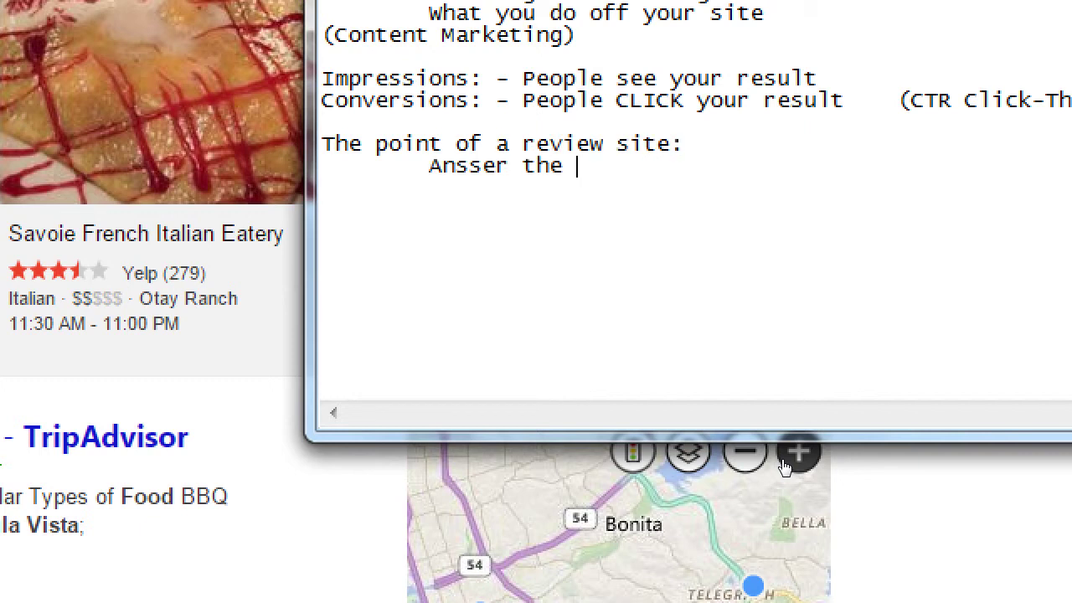
pyautogui.press('BackSpace')
pyautogui.hotkey('ctrl', 'shift', 'Left')
pyautogui.hotkey('ctrl', 'shift', 'Left')
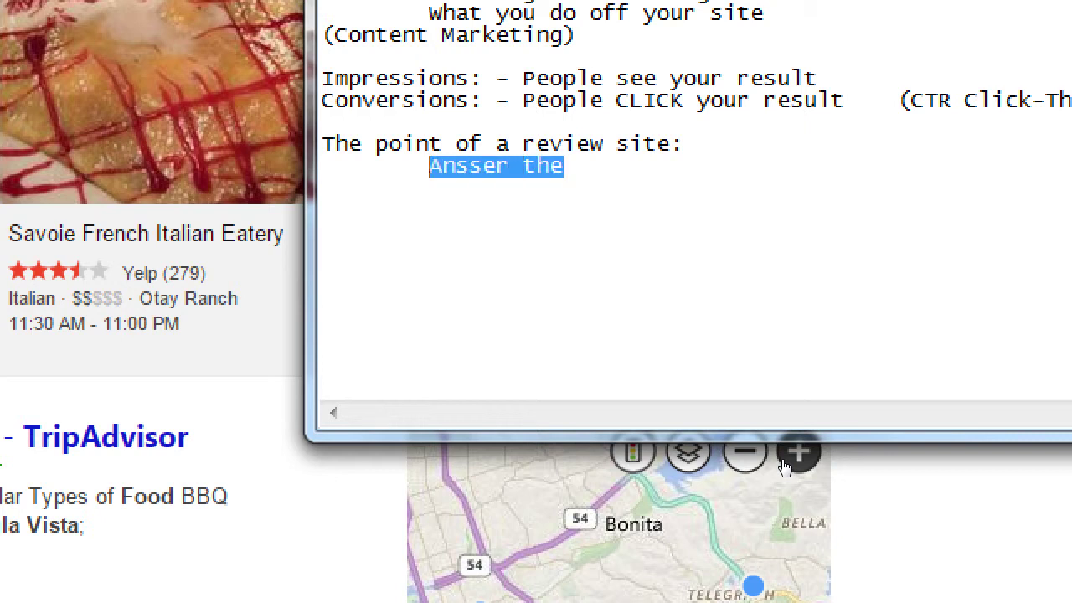
pyautogui.write('Answer the negat')
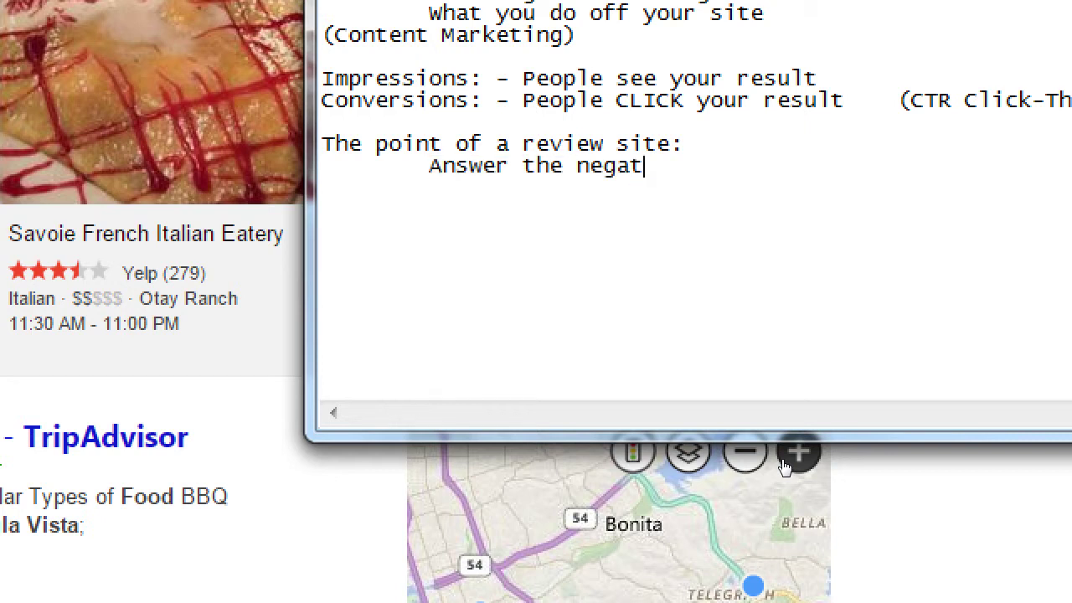
pyautogui.write('ive comment')
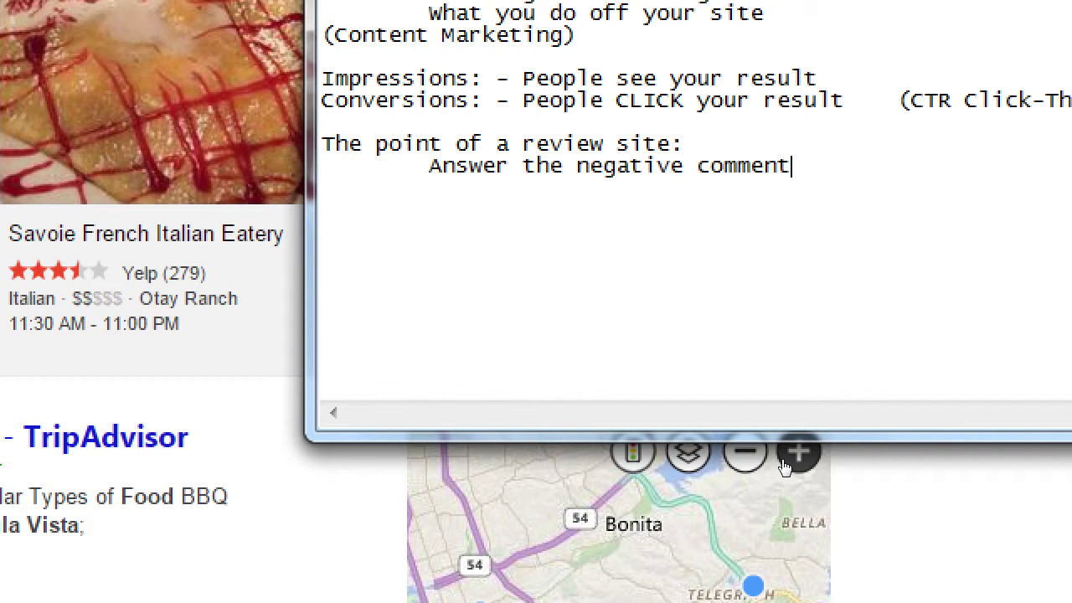
pyautogui.write('s to turn t')
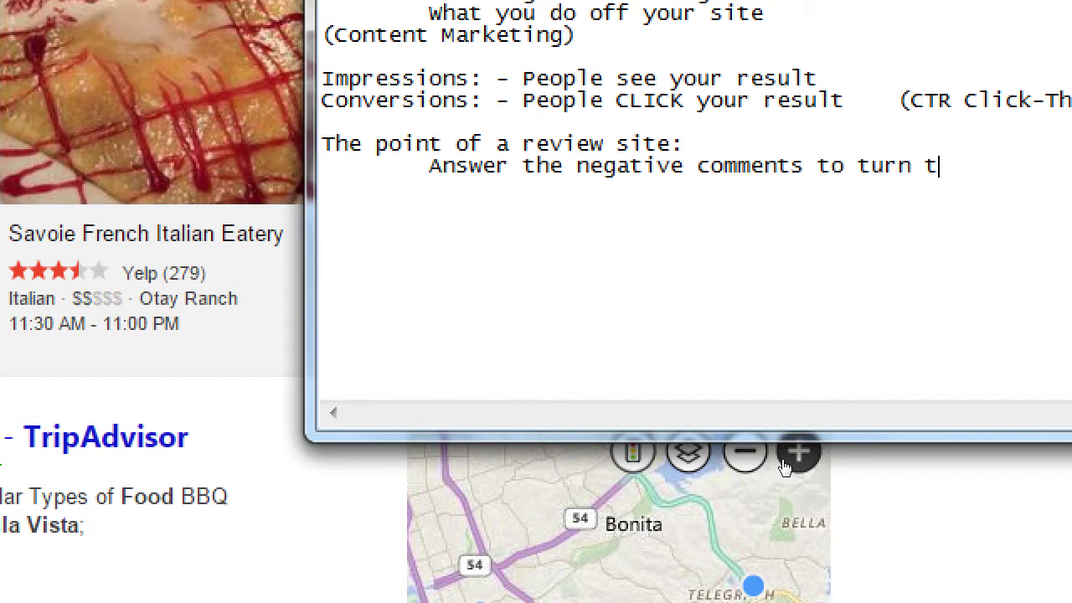
pyautogui.write('hem')
pyautogui.press('Return')
pyautogui.press('Tab')
pyautogui.write('into ')
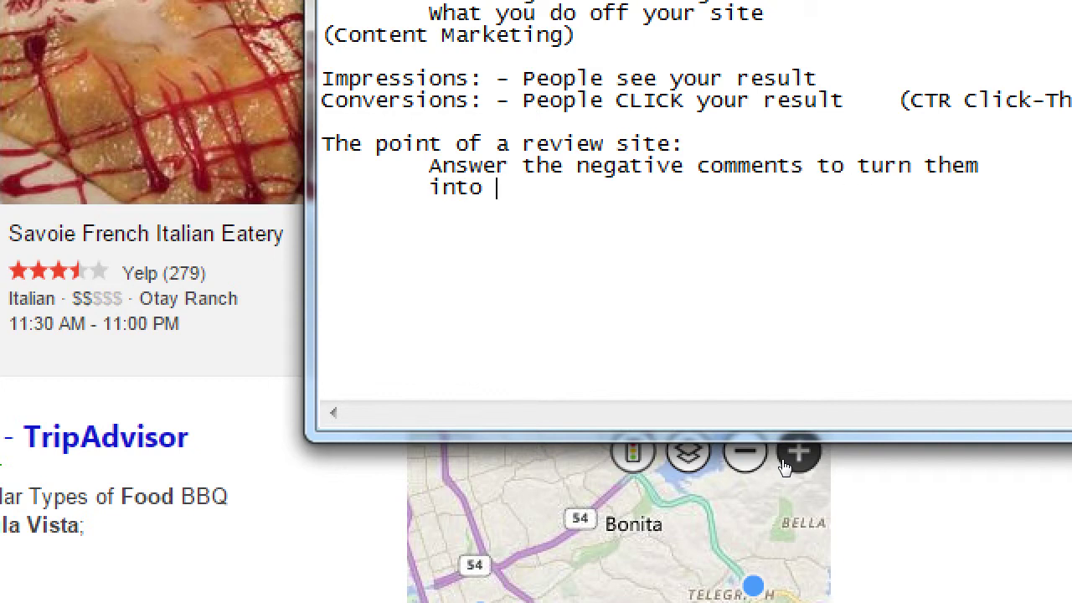
pyautogui.write('positive comments')
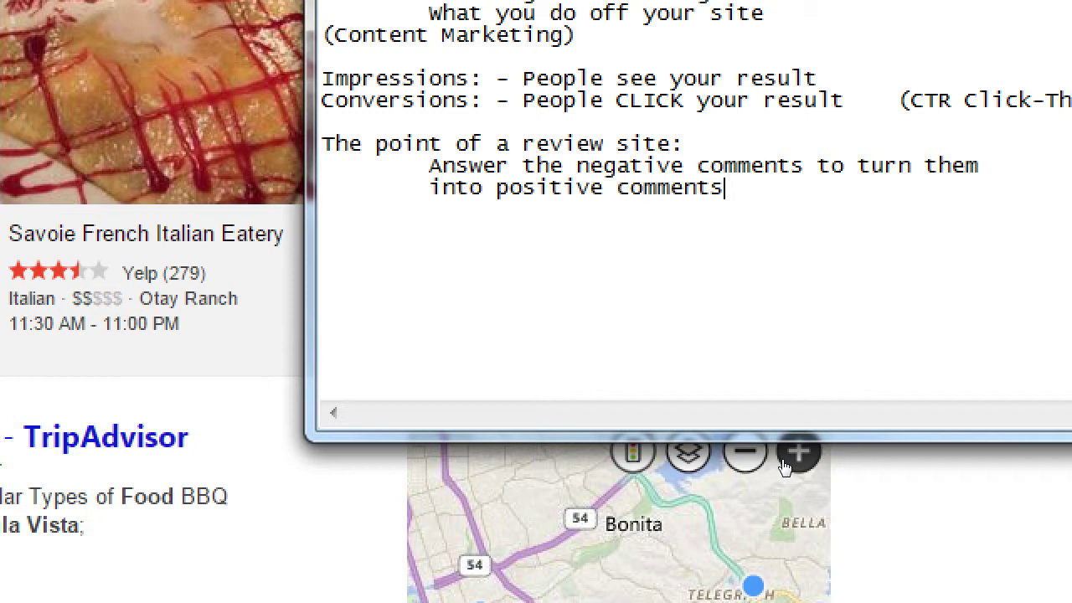
pyautogui.write('!')
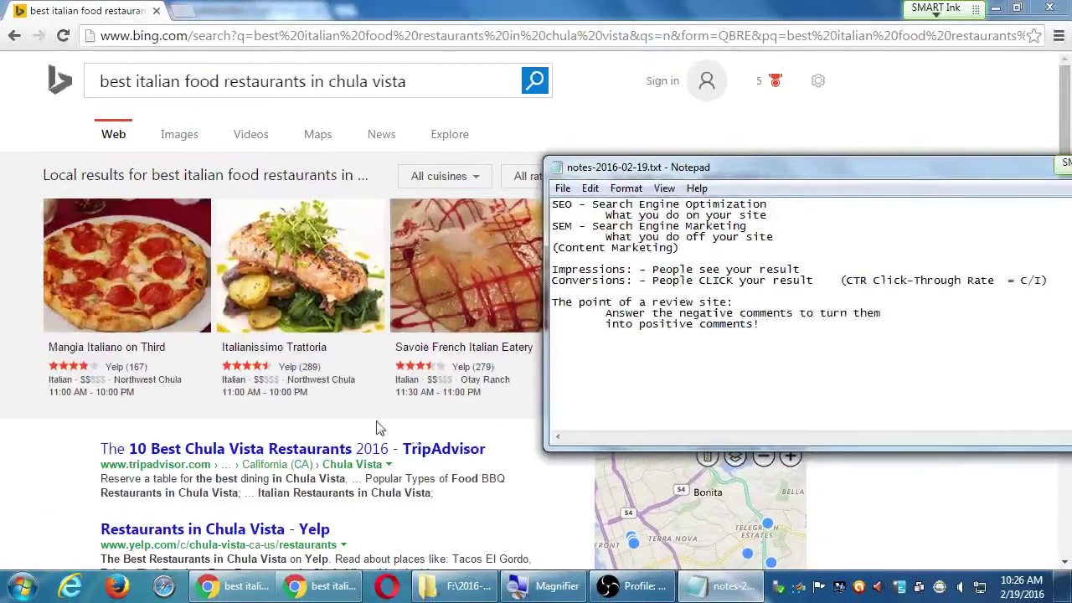
# Bring Notepad back in front and start a new 'Yelp -' line below the review-site note.
pyautogui.click(360, 416)
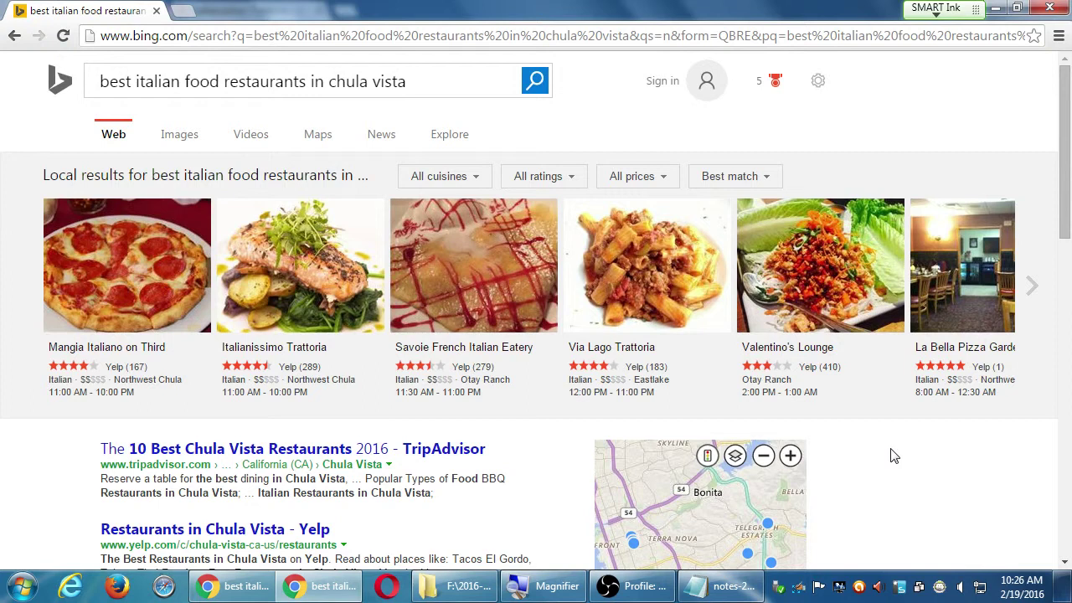
pyautogui.click(735, 593)
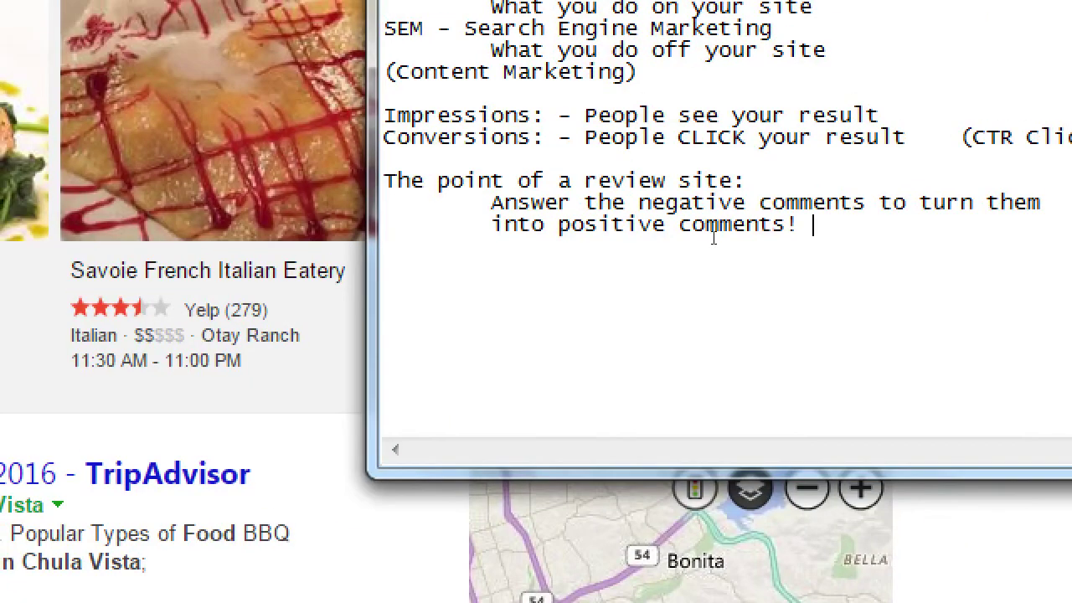
pyautogui.press('Return')
pyautogui.press('Return')
pyautogui.write('Yelp')
pyautogui.write(' -')
# Replace the dash after Yelp with ', Angie's List, Kudzu, TripAdvisor' to list the review sites.
pyautogui.press('BackSpace')
pyautogui.press('BackSpace')
pyautogui.write(", Angie's L")
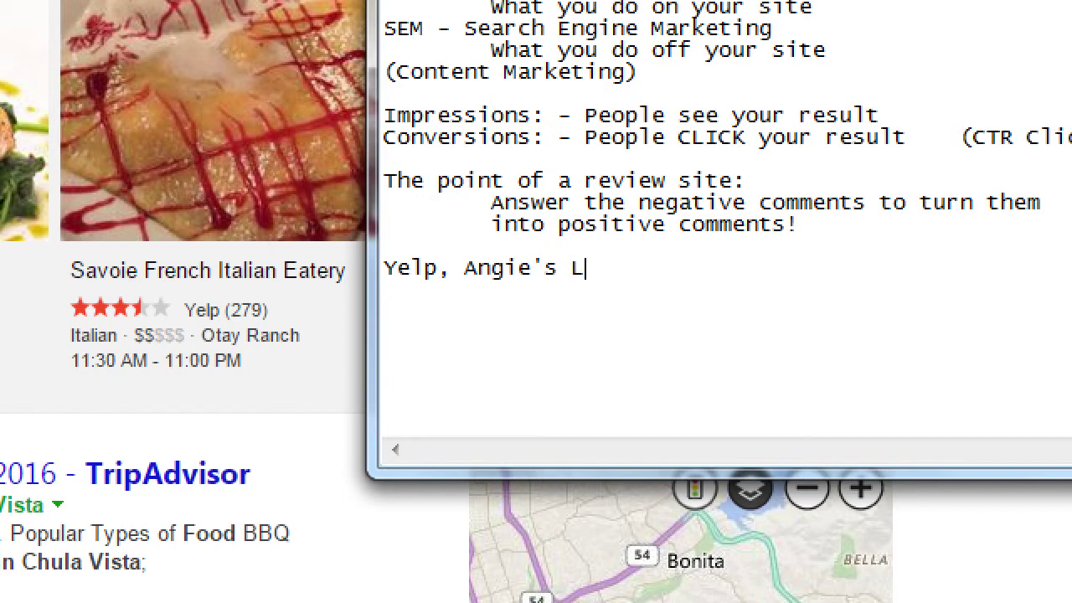
pyautogui.write('ist, Kudzu')
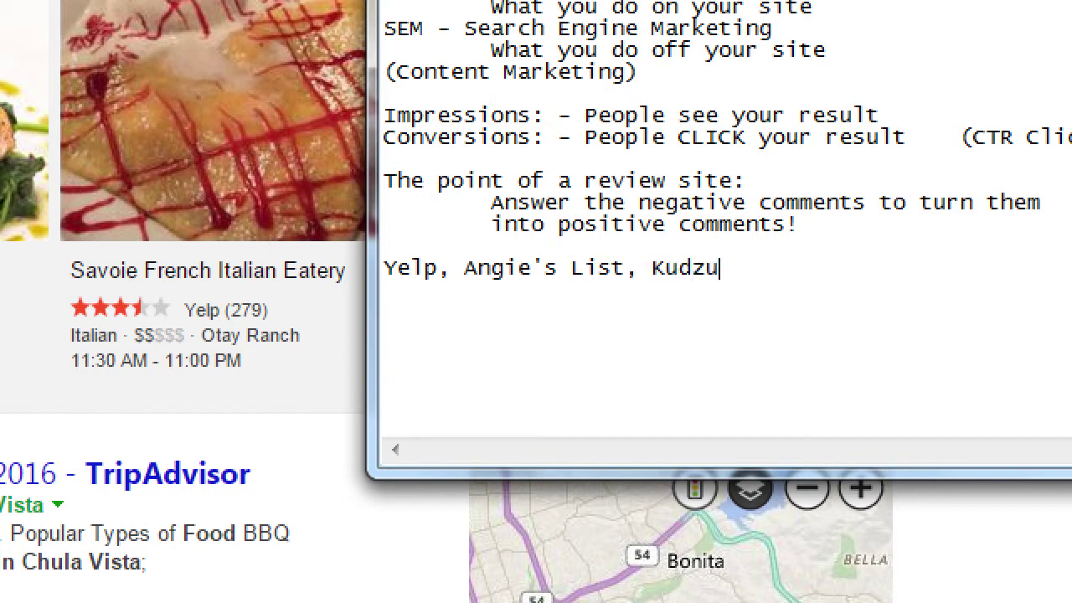
pyautogui.write(', TripAdvisor')
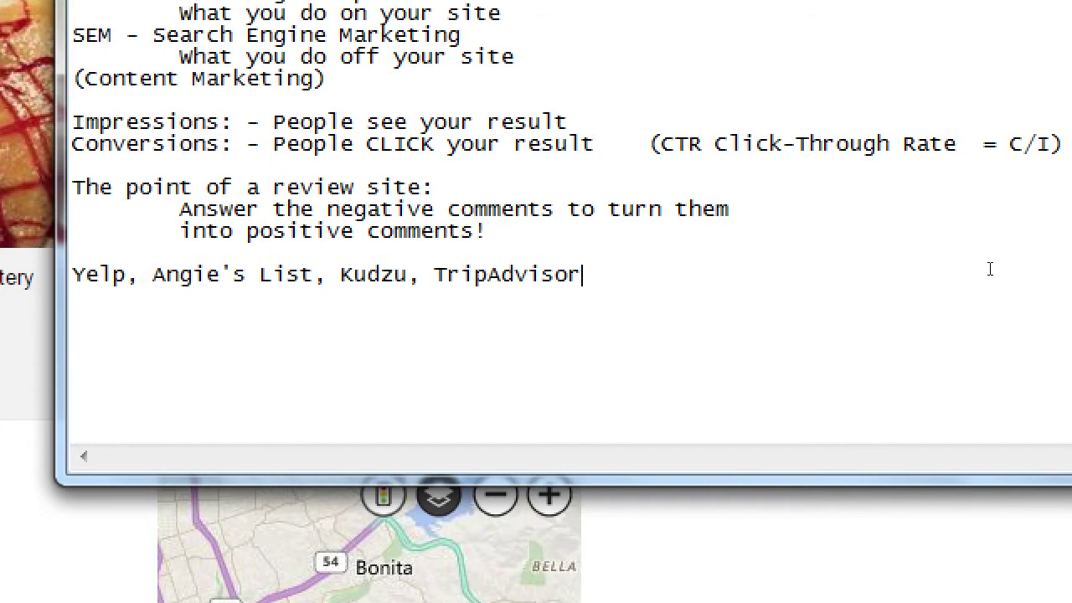
# Append ', GlassDoor' to the end of the review-site list.
pyautogui.write(', GlassDoor')
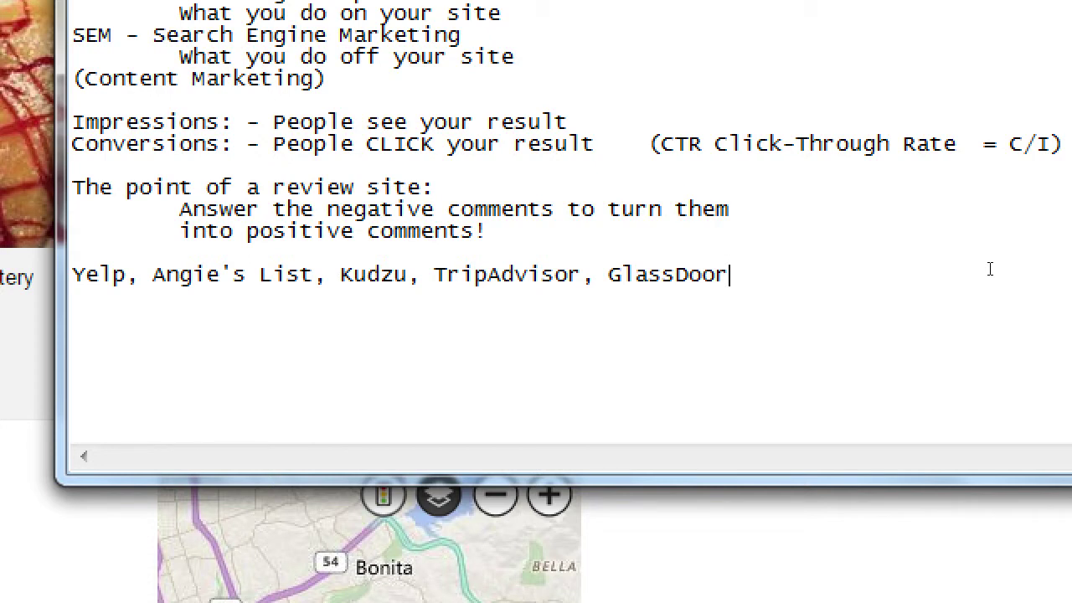
pyautogui.press('super+minus')
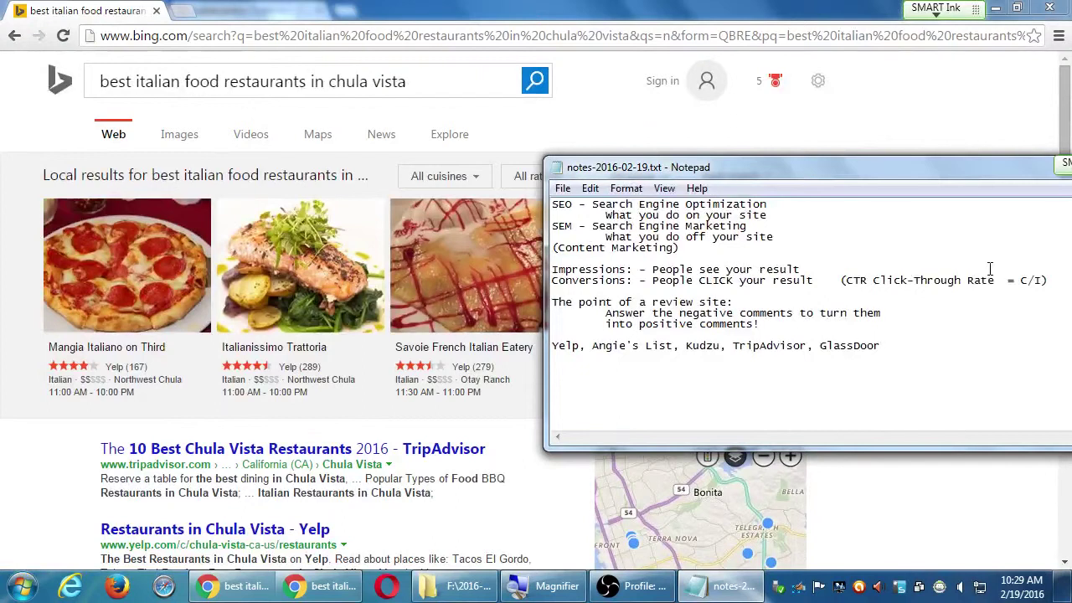
pyautogui.click(67, 461)
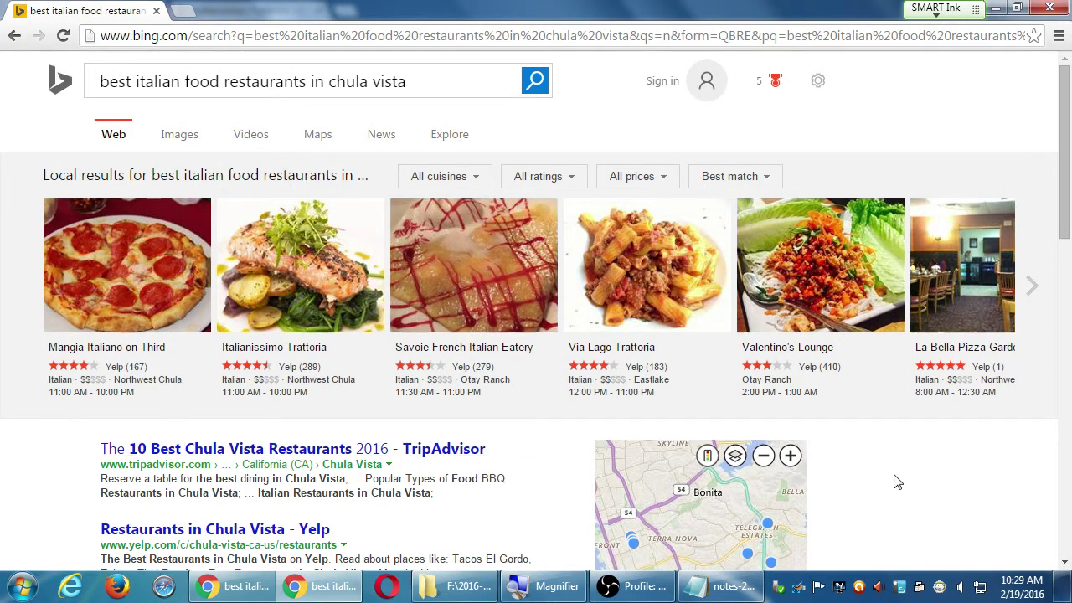
pyautogui.click(725, 586)
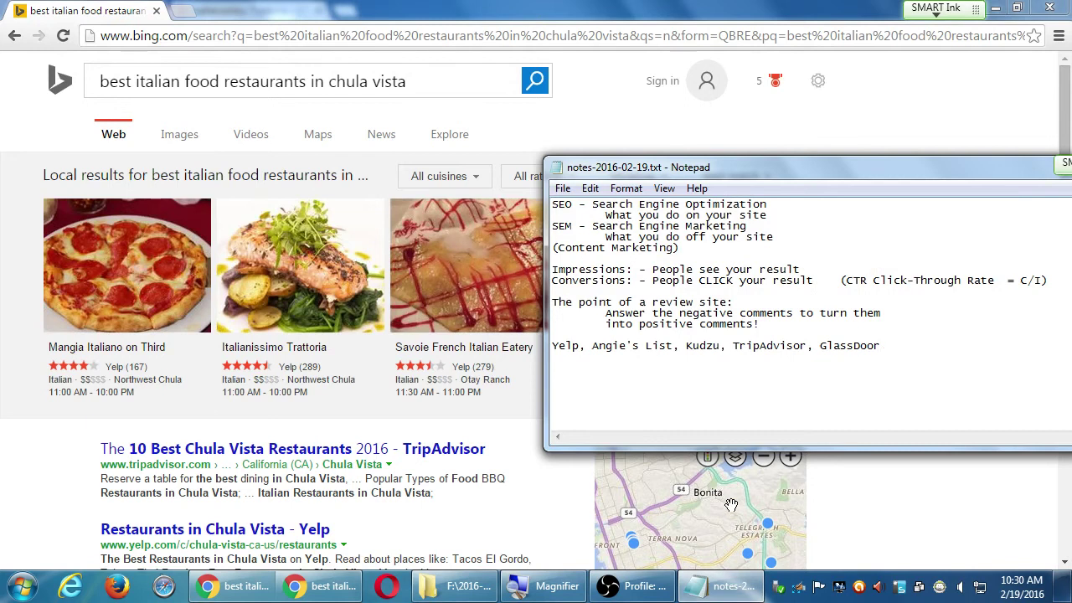
# Add an indented 'NEVER BRIBE!!' line below the advice on answering negative comments.
pyautogui.press('Up')
pyautogui.press('End')
pyautogui.press('super+plus')
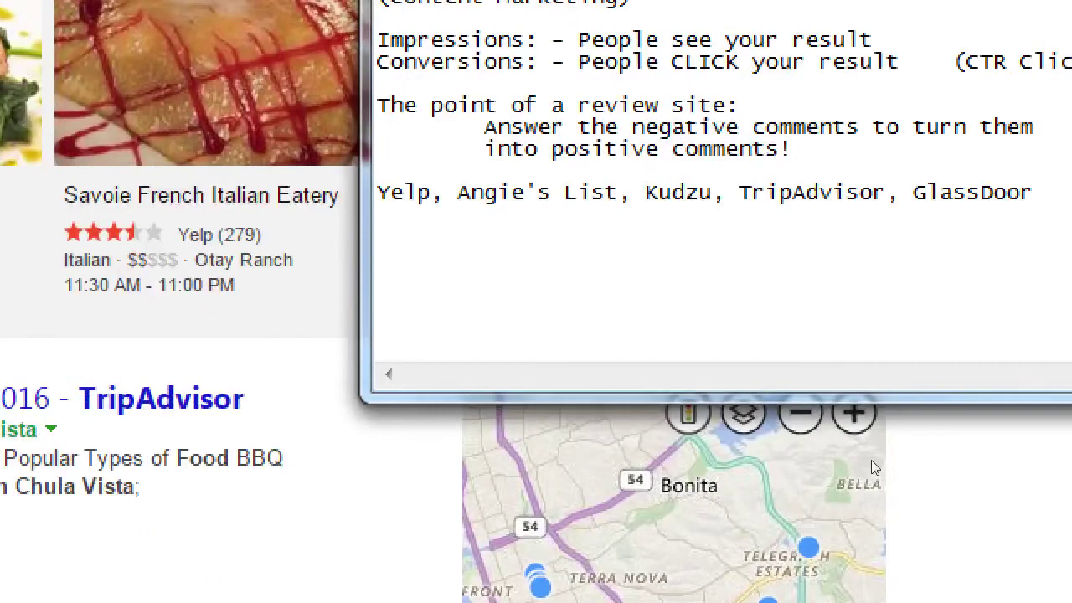
pyautogui.press('Return')
pyautogui.press('Tab')
pyautogui.press('Tab')
pyautogui.write('NEVER BRIBE')
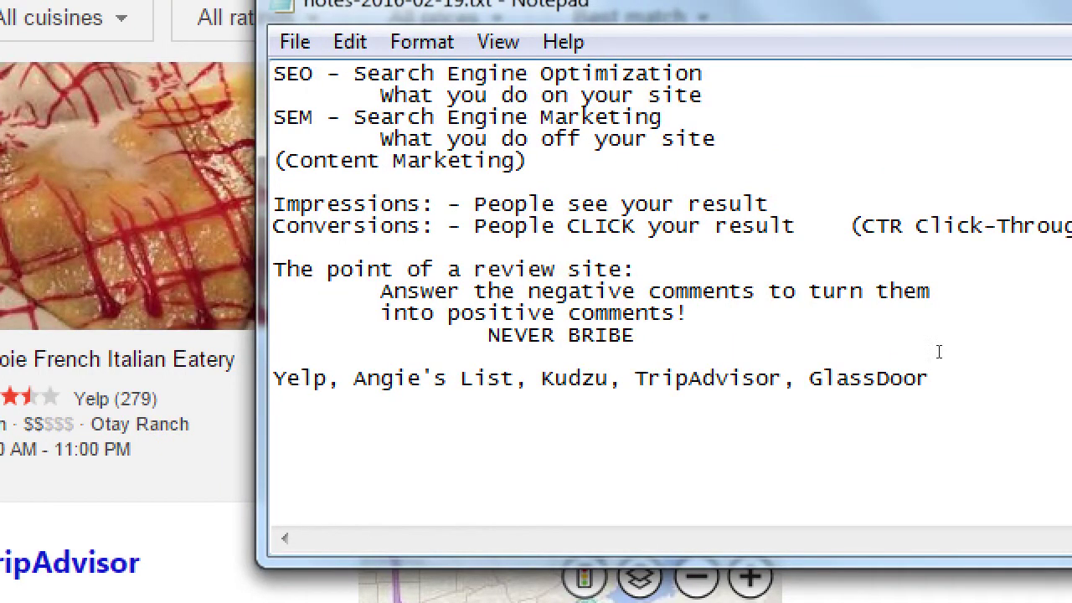
pyautogui.write('!!')
# Add an indented 'Customer Service!' line beneath NEVER BRIBE!!
pyautogui.press('Return')
pyautogui.press('Tab')
pyautogui.press('Tab')
pyautogui.write('Customer S')
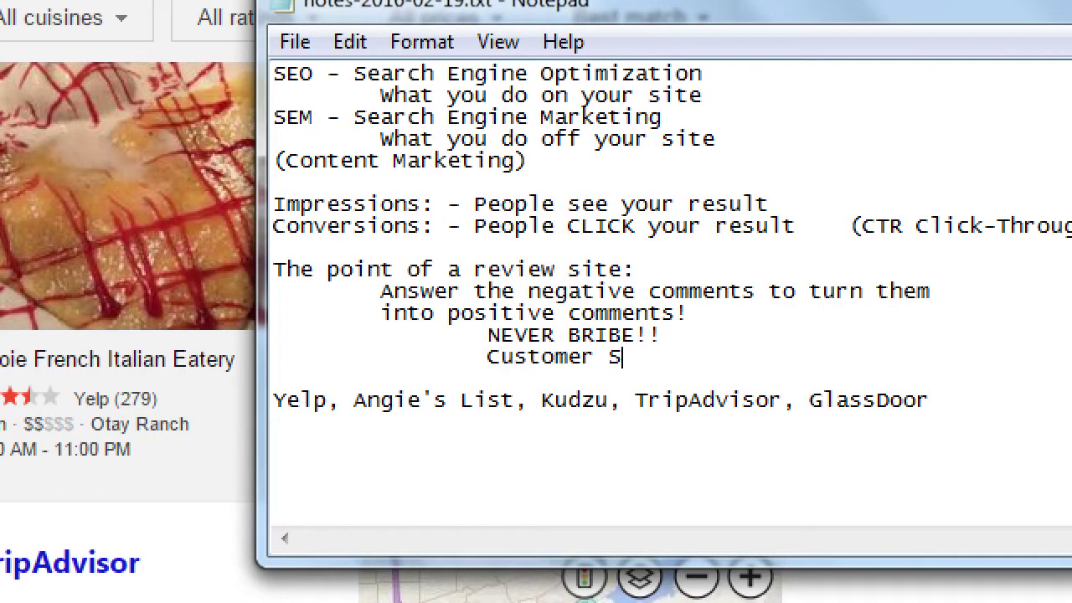
pyautogui.write('ervice!')
# Add 'Publicly' after 'Customer Service!', correcting the extra 'l' typo.
pyautogui.write('Public')
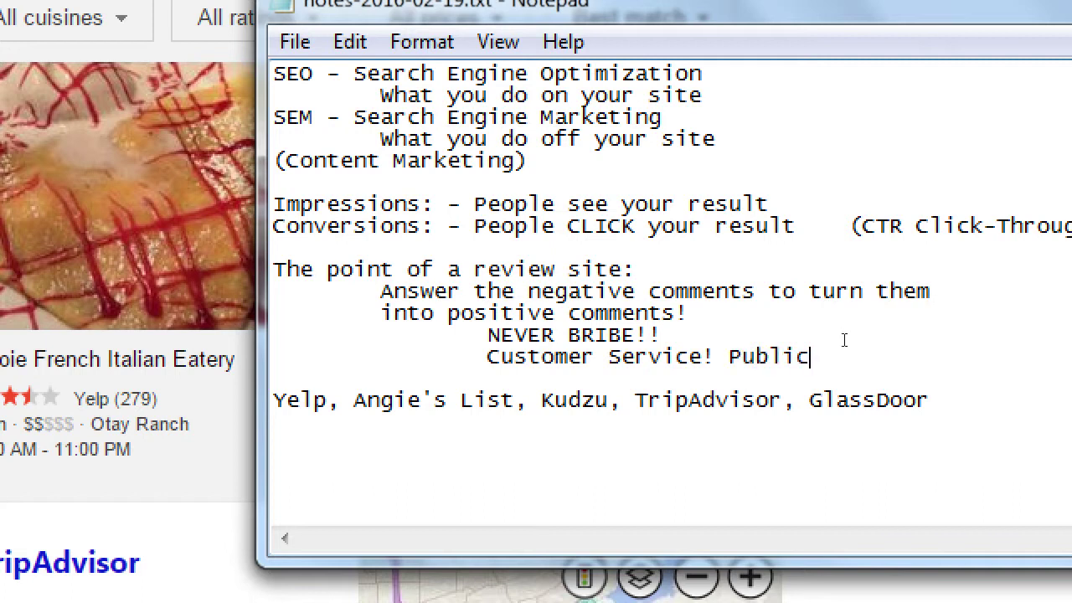
pyautogui.write('lly')
pyautogui.press('BackSpace')
pyautogui.press('BackSpace')
pyautogui.press('BackSpace')
pyautogui.write('ly')
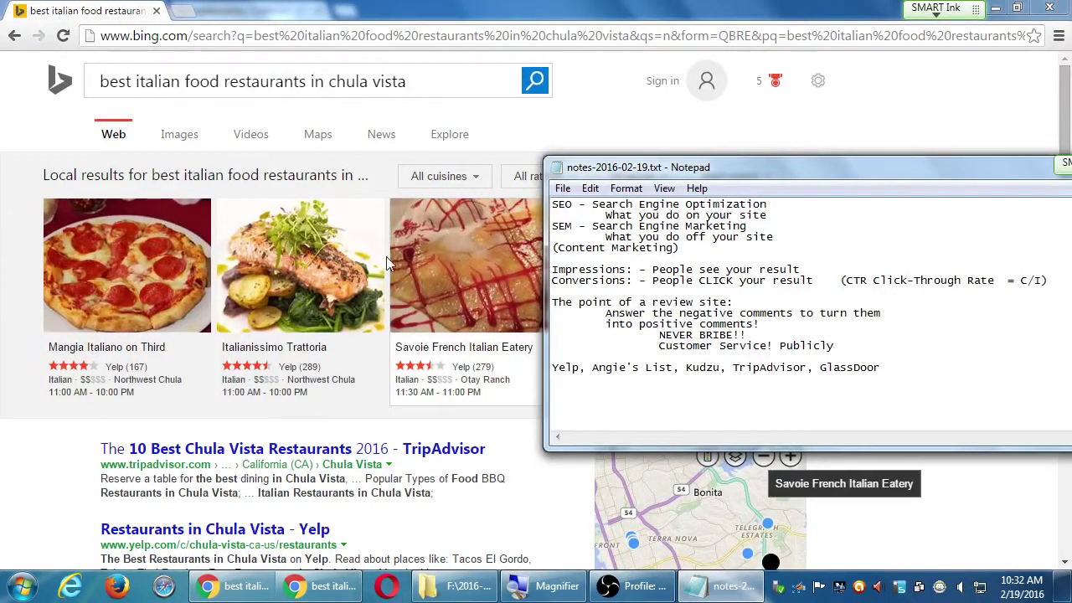
# Bring the Bing Chula Vista Italian restaurant results forward and scroll through the listings.
pyautogui.click(50, 454)
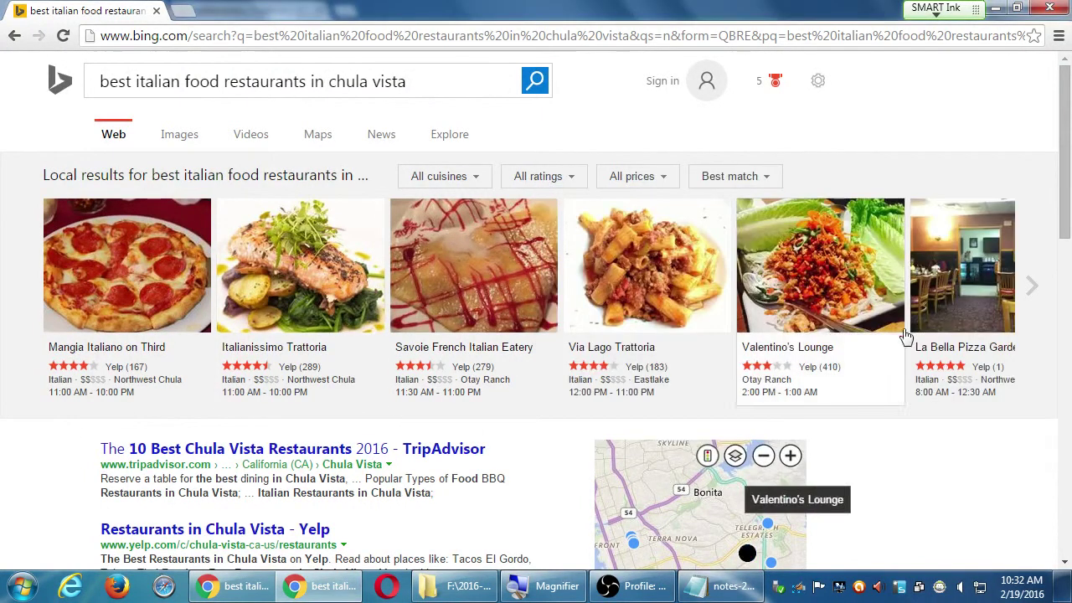
pyautogui.scroll(-1, 918, 435)
pyautogui.scroll(-10, 918, 436)
pyautogui.scroll(7, 911, 423)
pyautogui.scroll(4, 915, 414)
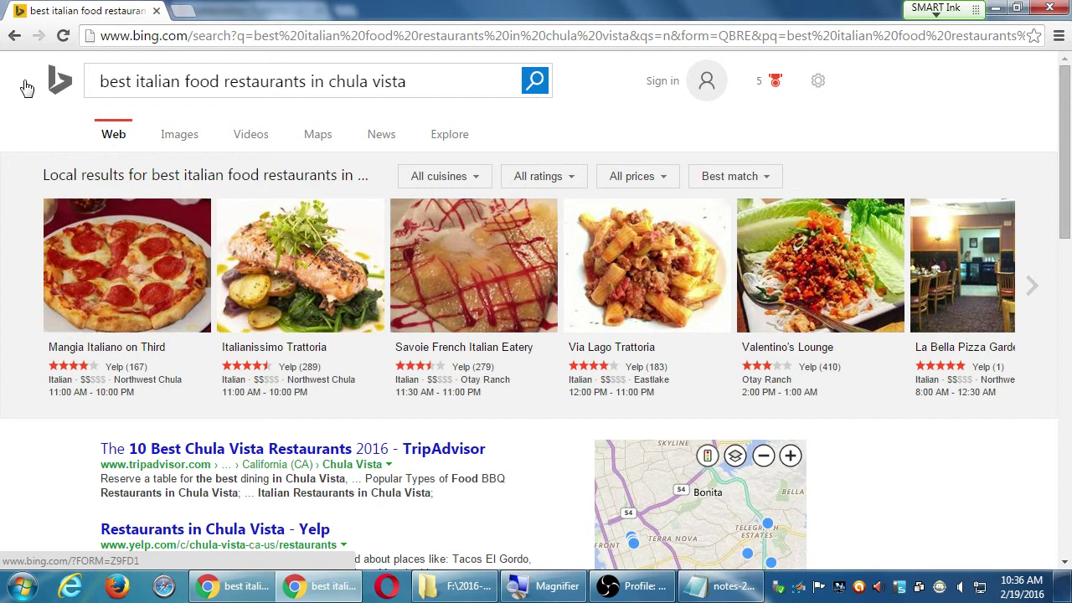
pyautogui.scroll(-4, 19, 376)
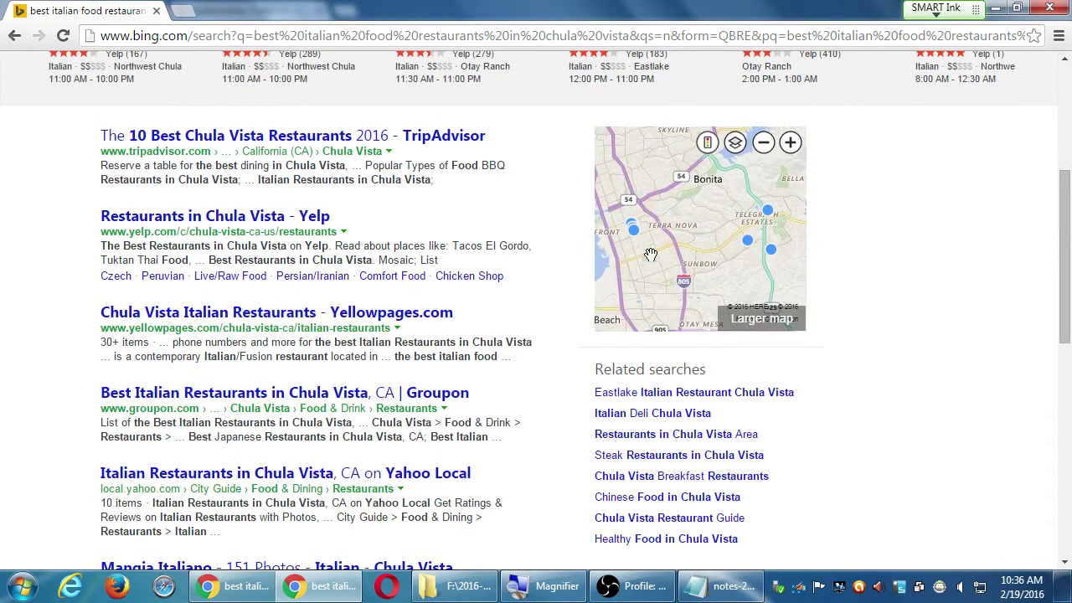
pyautogui.moveTo(689, 215); pyautogui.dragTo(688, 195)
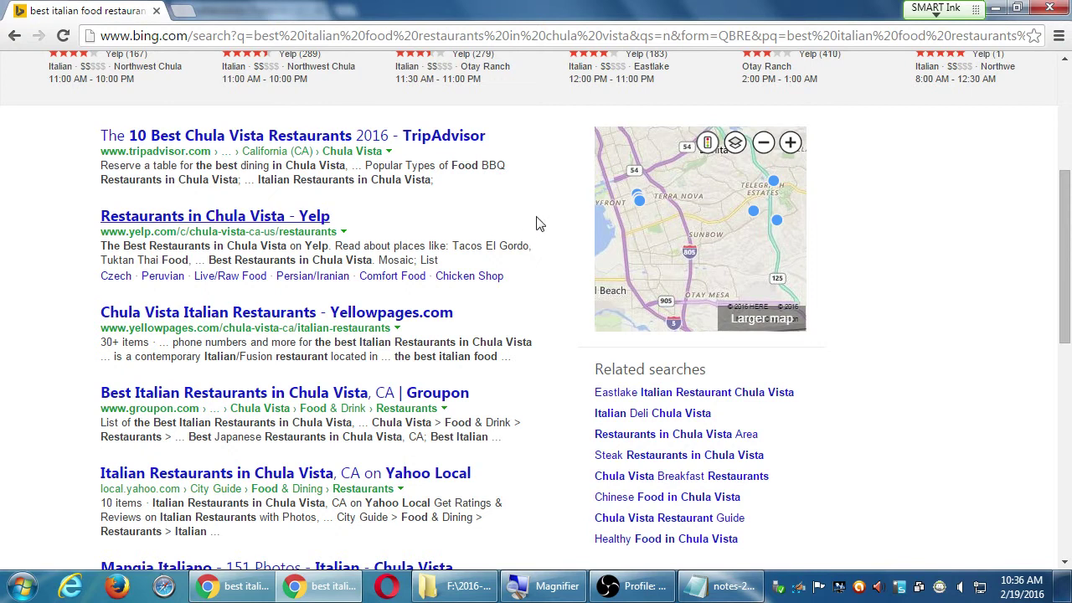
pyautogui.scroll(4, 861, 314)
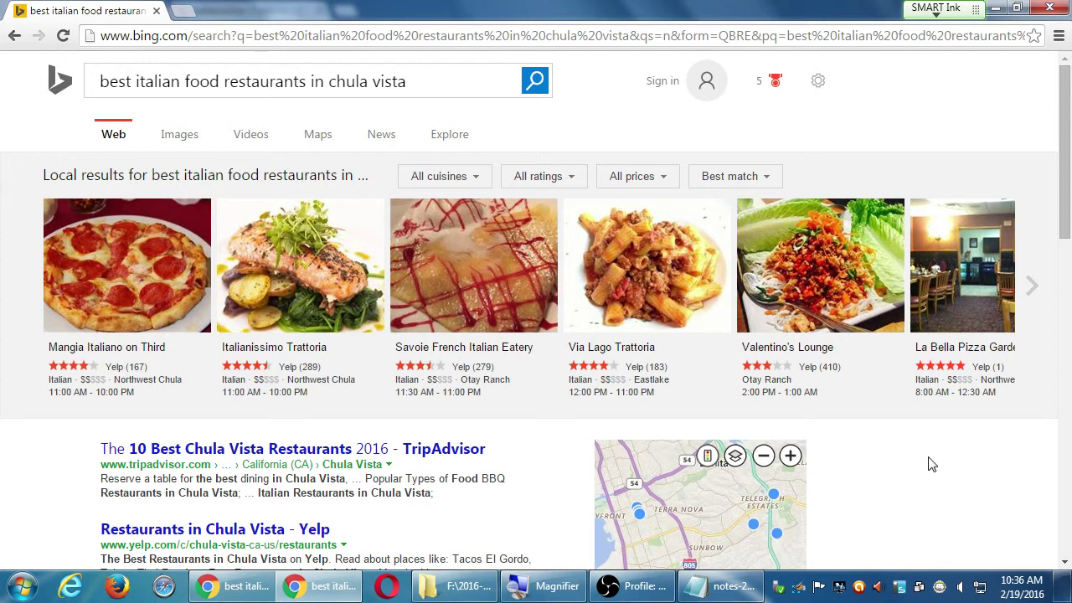
# At the end of the notes, add the line 'Ask the customer: How did you hear abou it?'.
pyautogui.click(722, 586)
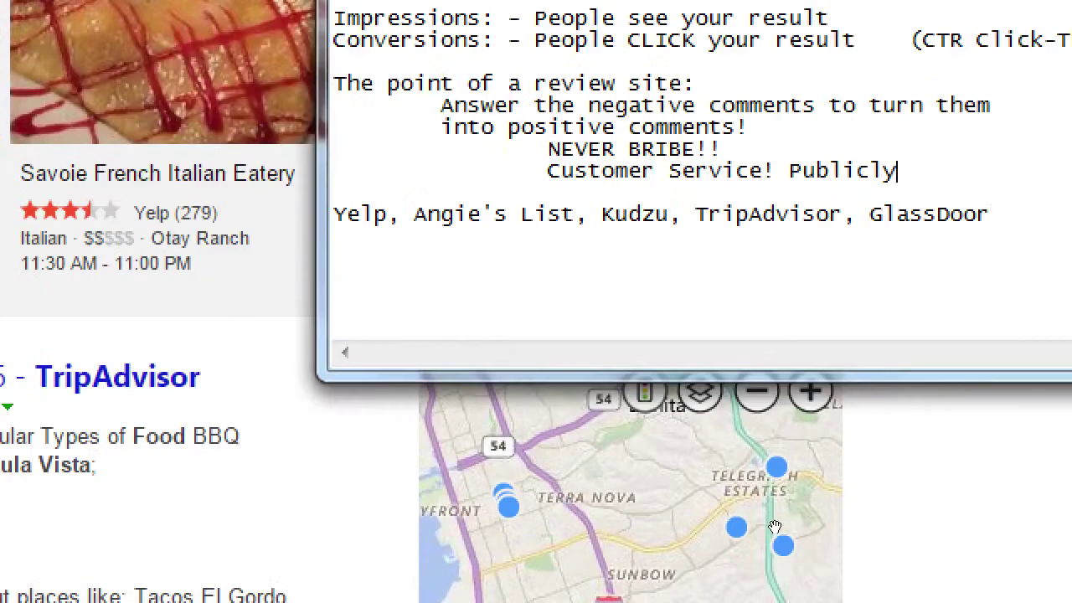
pyautogui.hotkey('ctrl', 'End')
pyautogui.press('Return')
pyautogui.press('Return')
pyautogui.write('Ask the c')
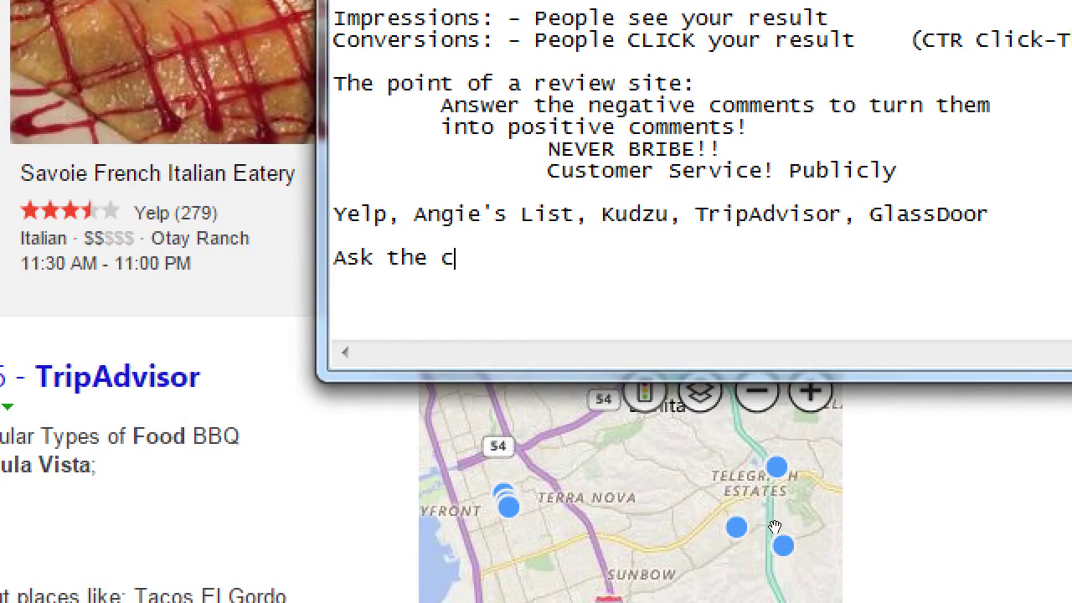
pyautogui.write('ustomer: How did you hear')
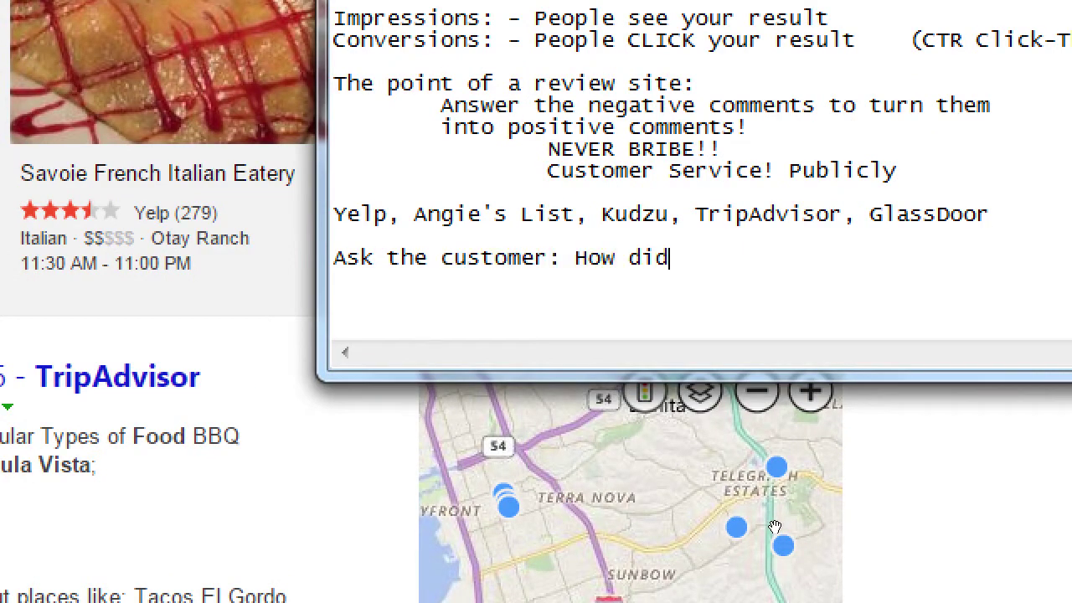
pyautogui.write(' abou it?')
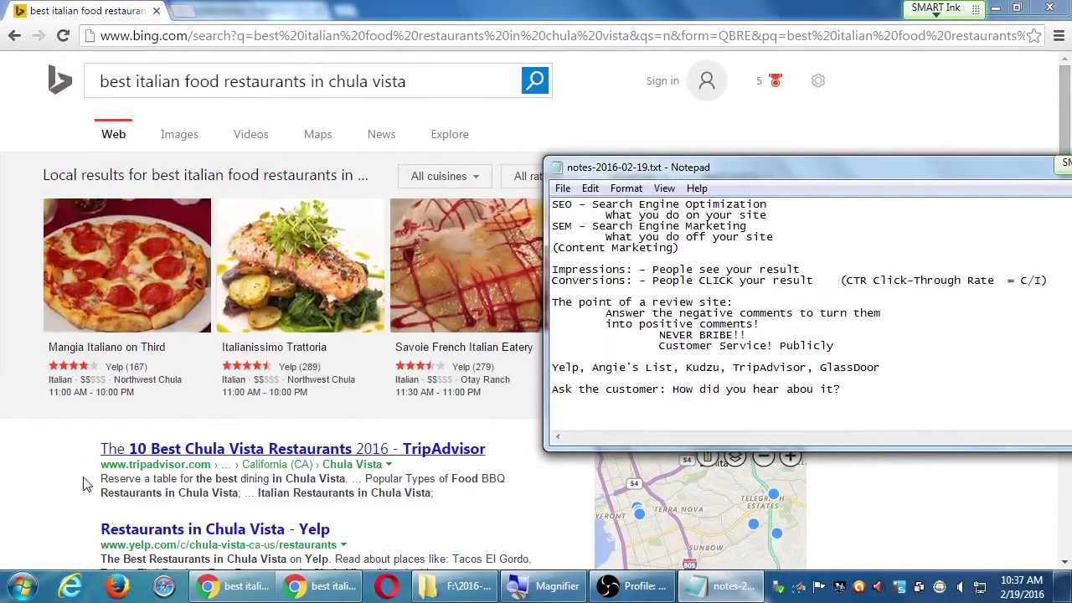
# Switch back to the Bing Italian restaurant results in Chrome.
pyautogui.click(67, 491)
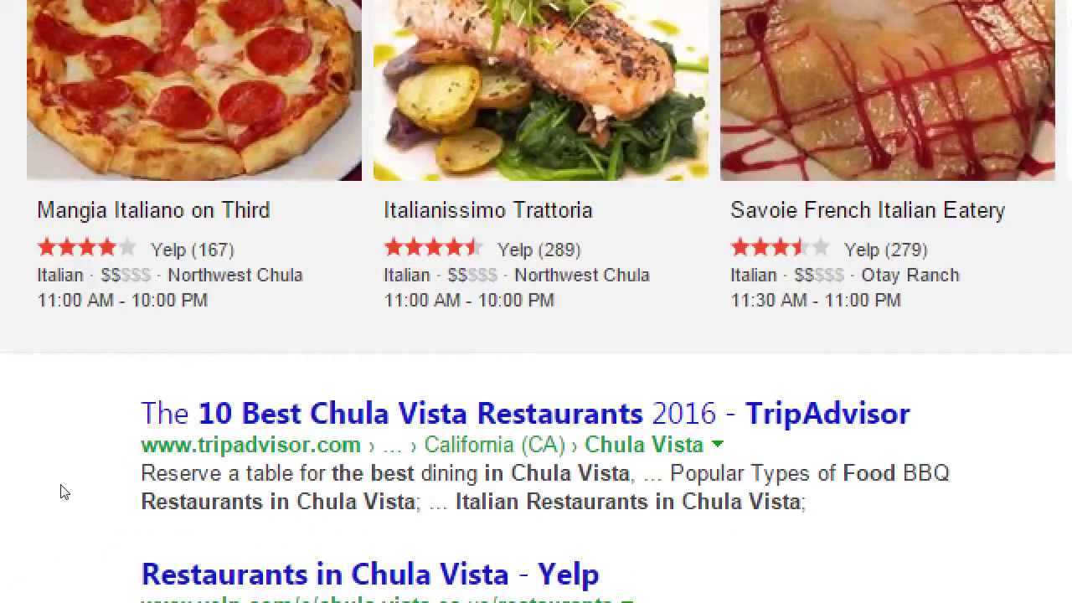